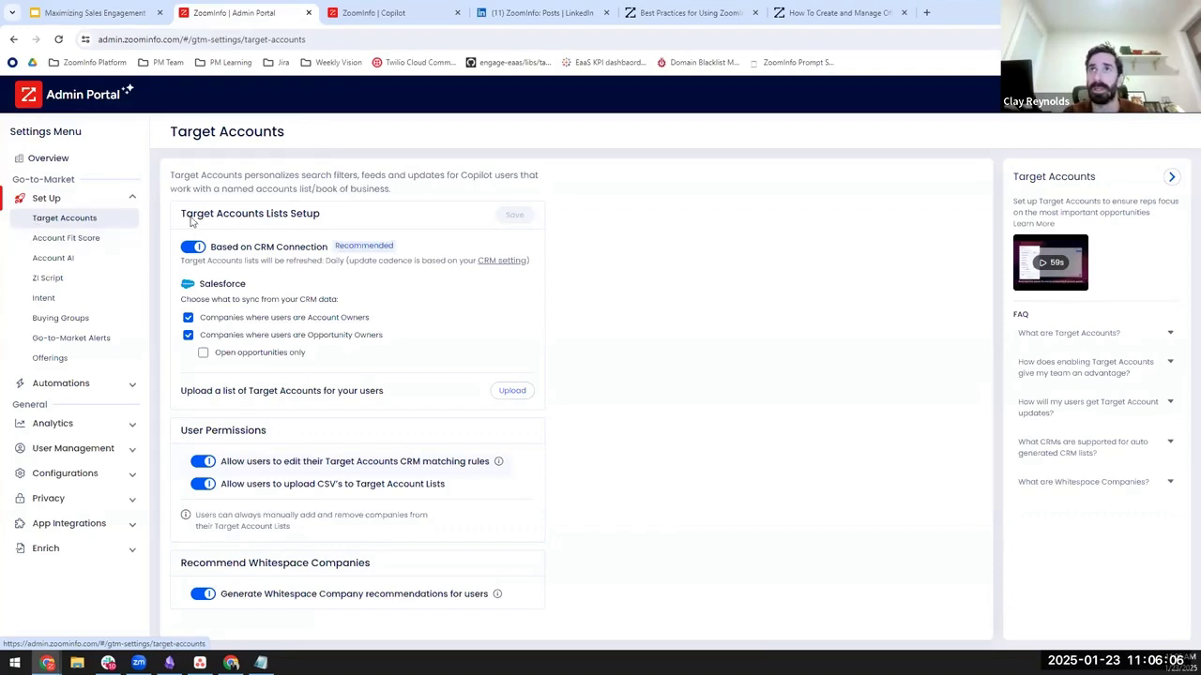
Review the Target Accounts list setup, the list upload option and the user permissions for Copilot users
left_click_drag(185, 211, 340, 214)
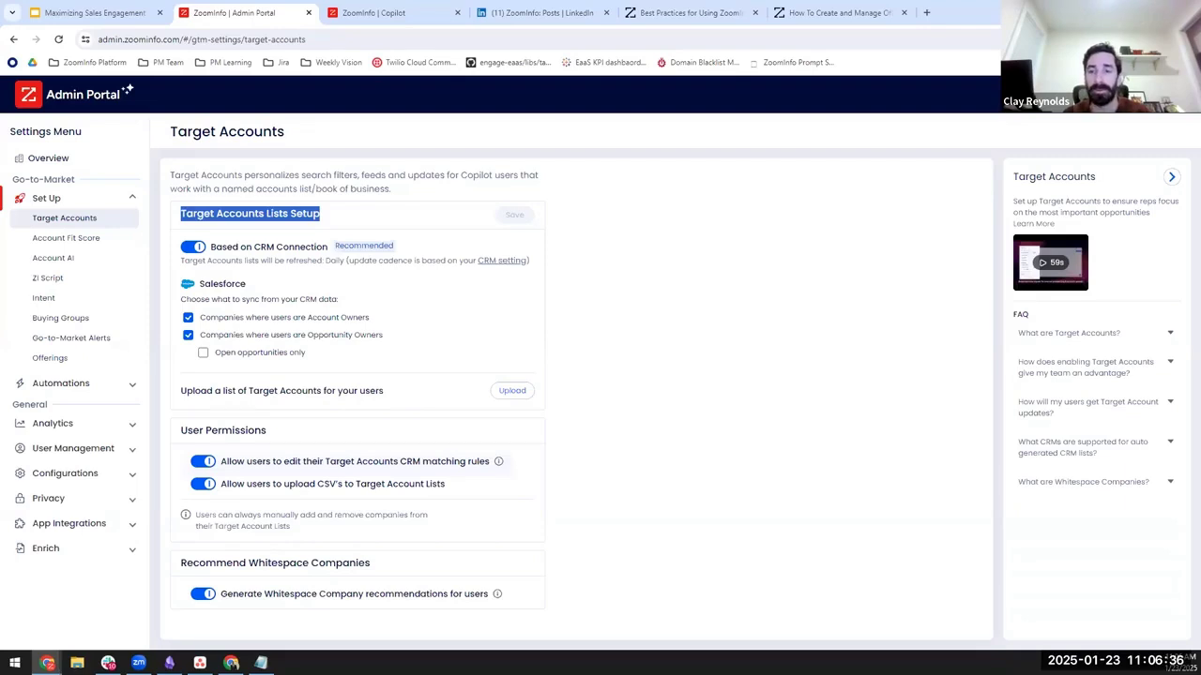
left_click(211, 205)
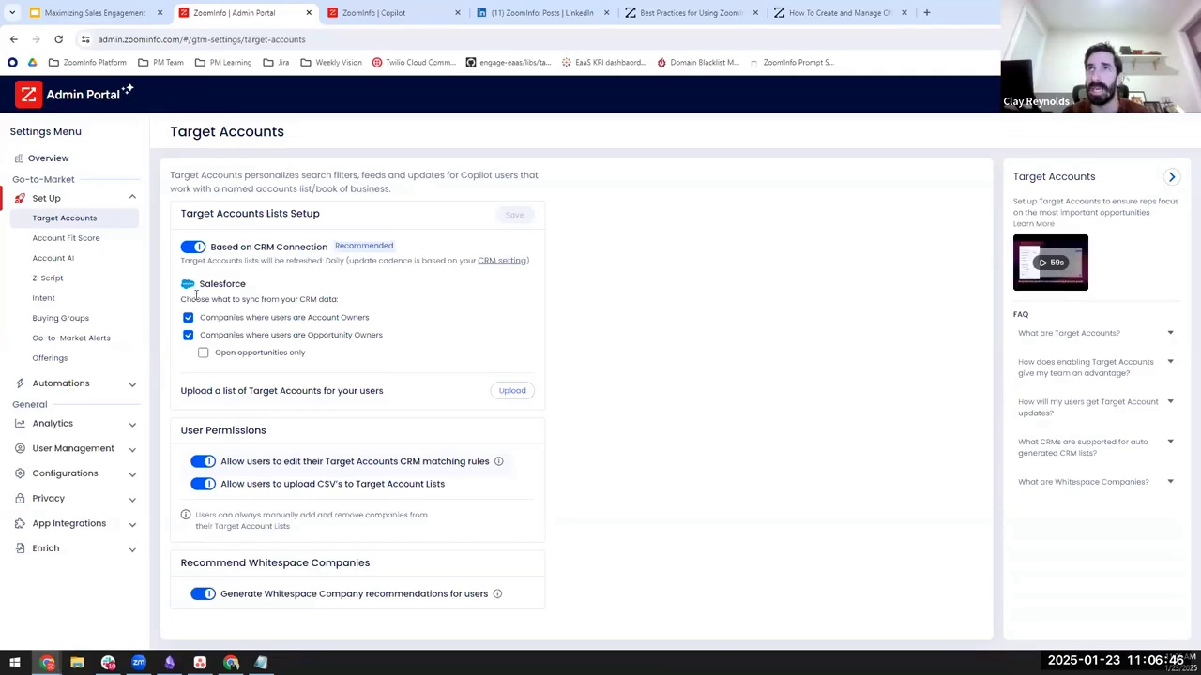
left_click_drag(176, 214, 469, 367)
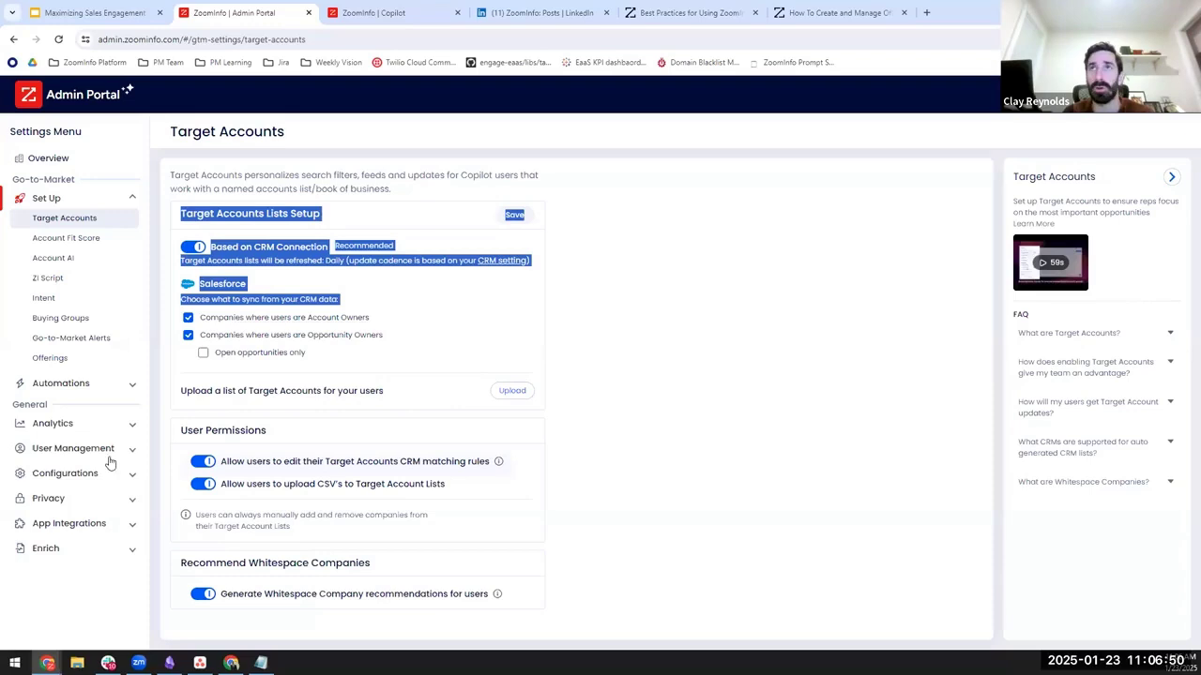
left_click(652, 280)
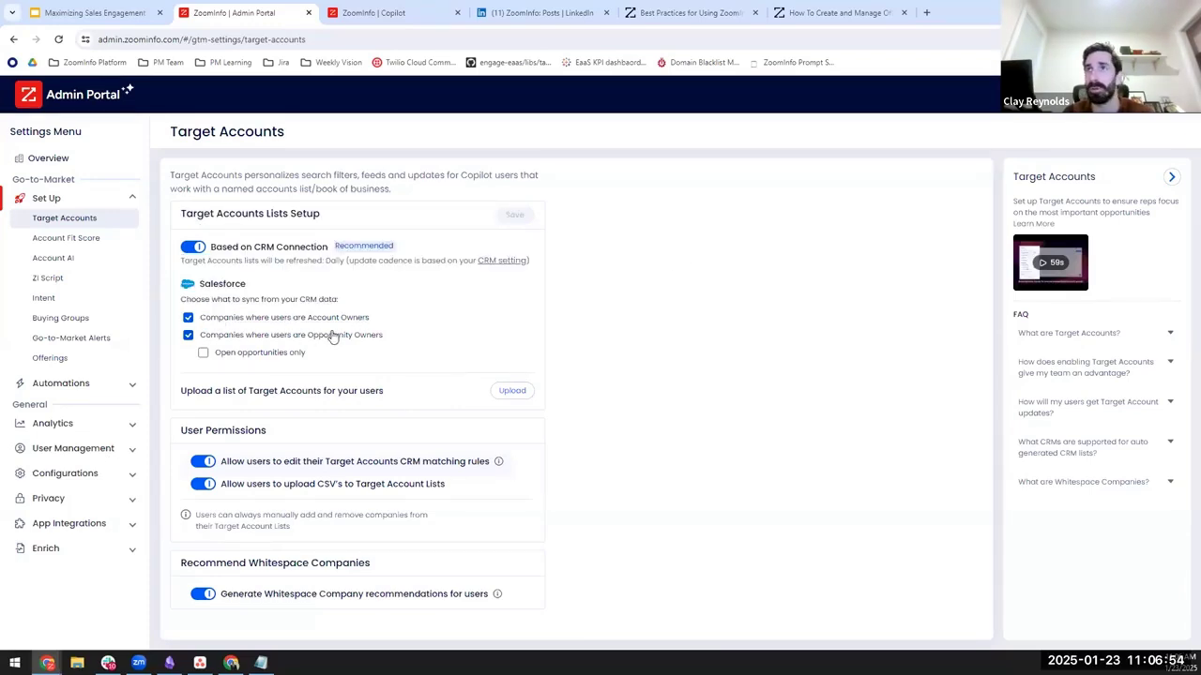
left_click_drag(165, 403, 383, 393)
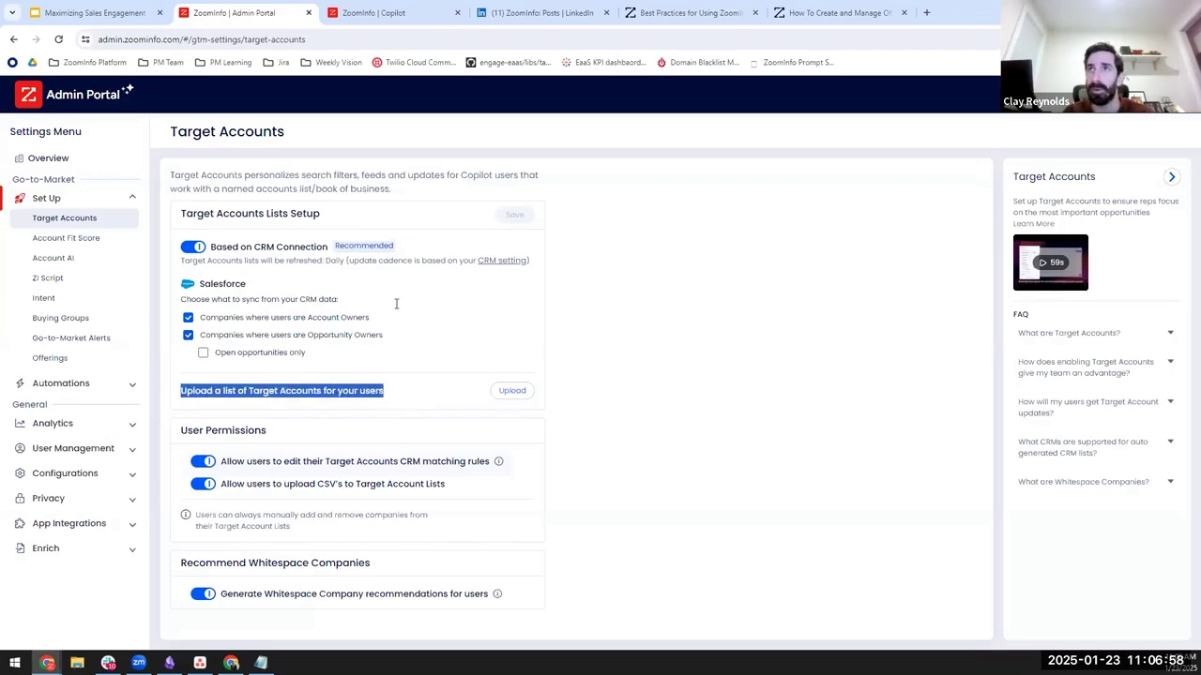
left_click(676, 477)
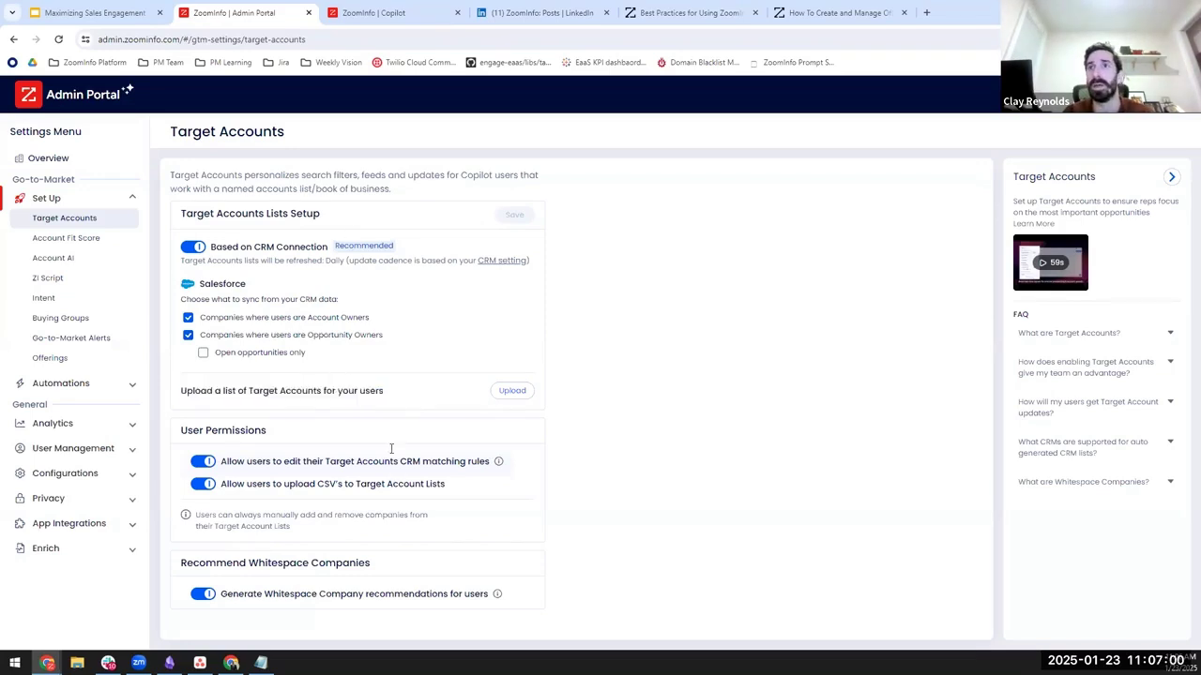
triple_click(309, 435)
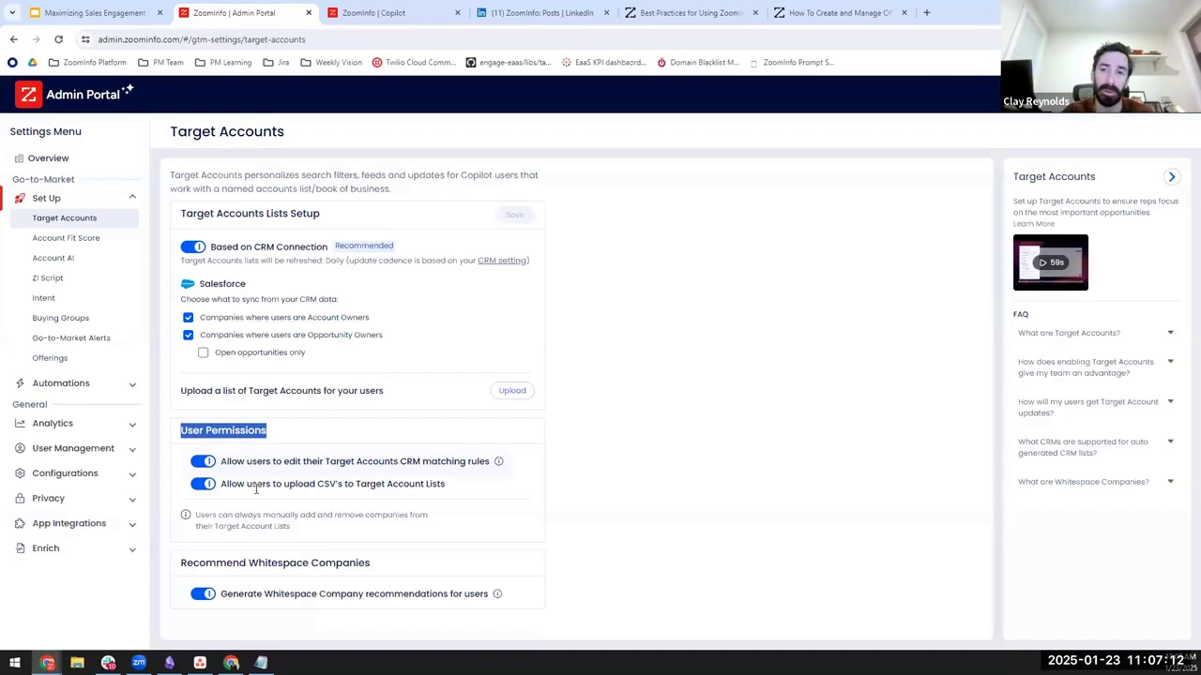
left_click(751, 534)
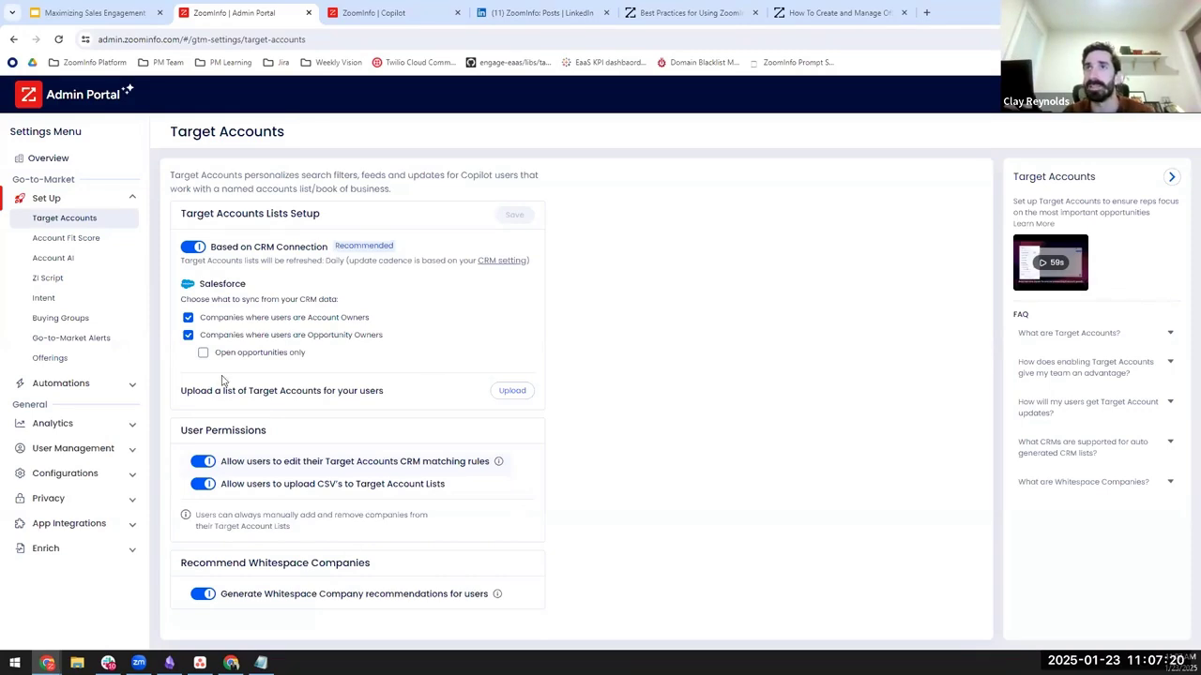
left_click_drag(185, 211, 346, 362)
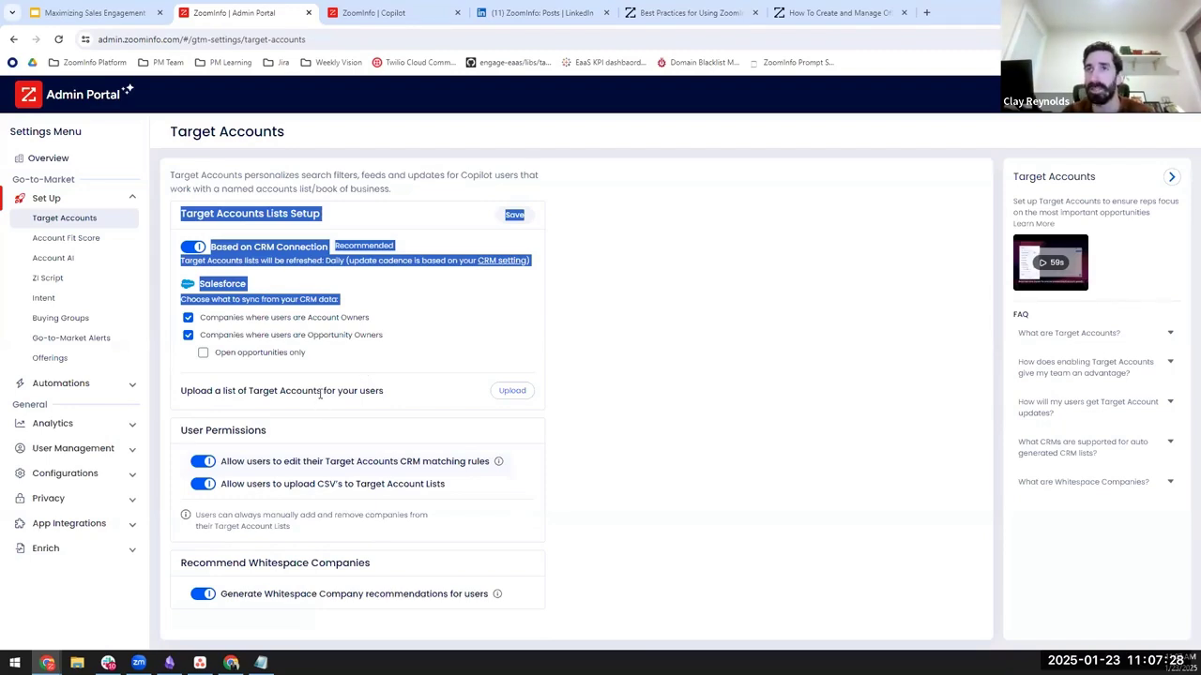
left_click(644, 566)
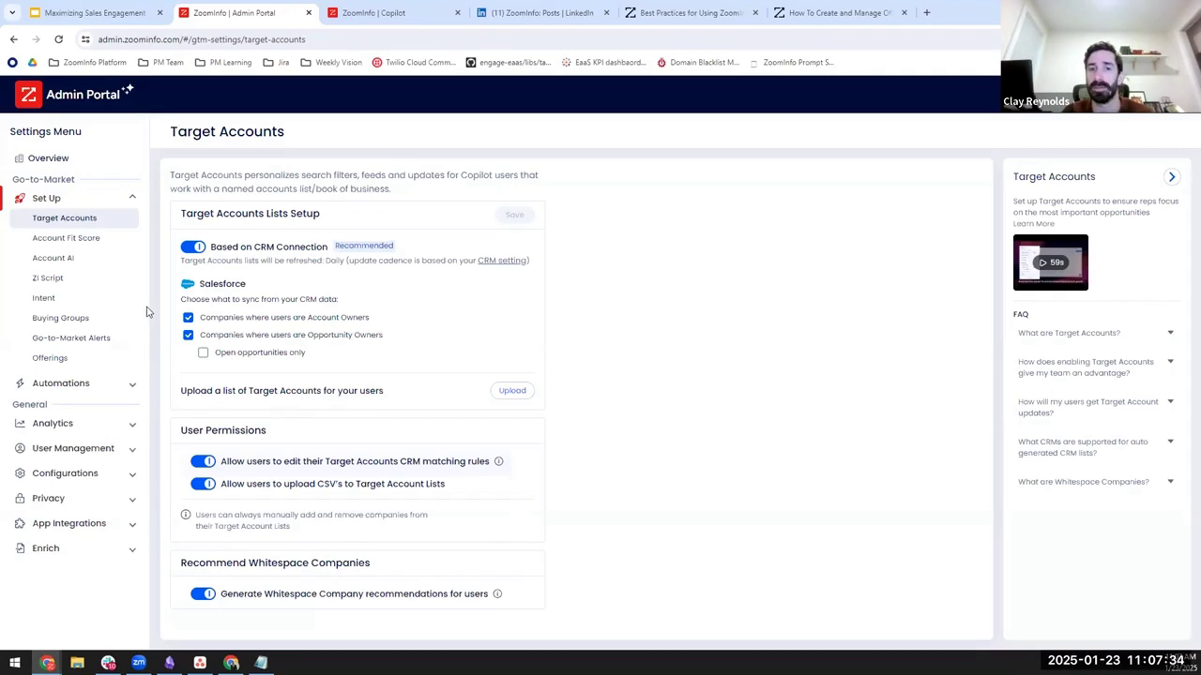
Open the Account AI settings and review the account setup and Customize Content options
left_click(75, 260)
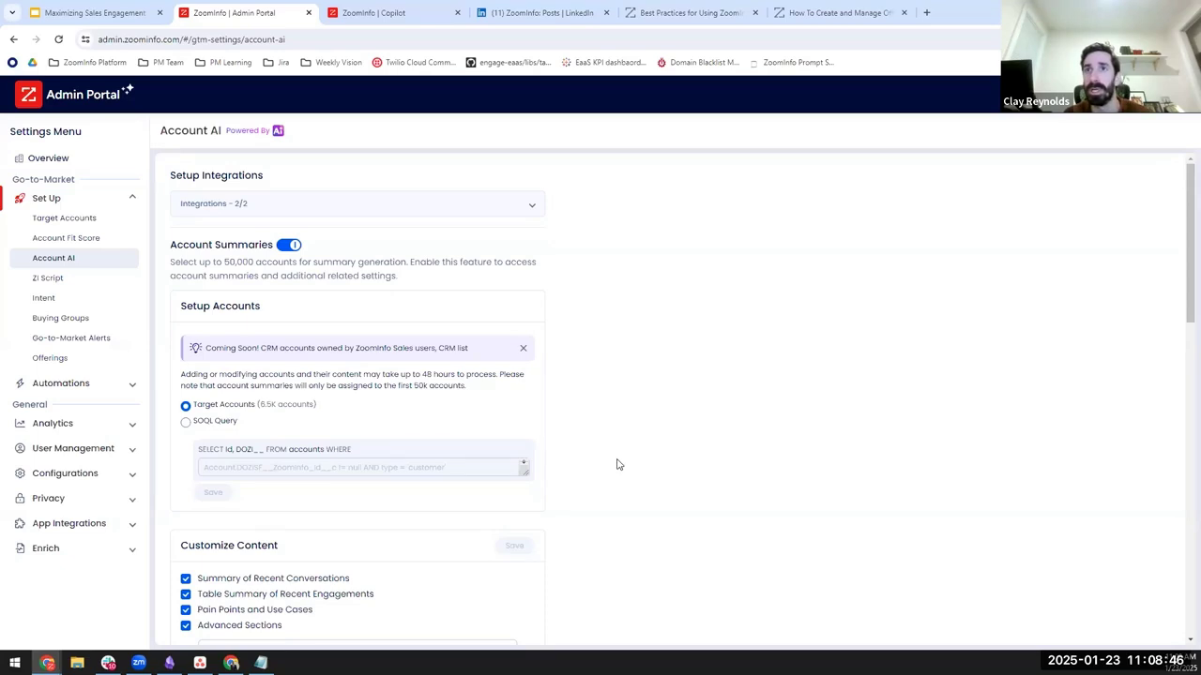
scroll(619, 475, "down", 2)
scroll(619, 475, "up", 2)
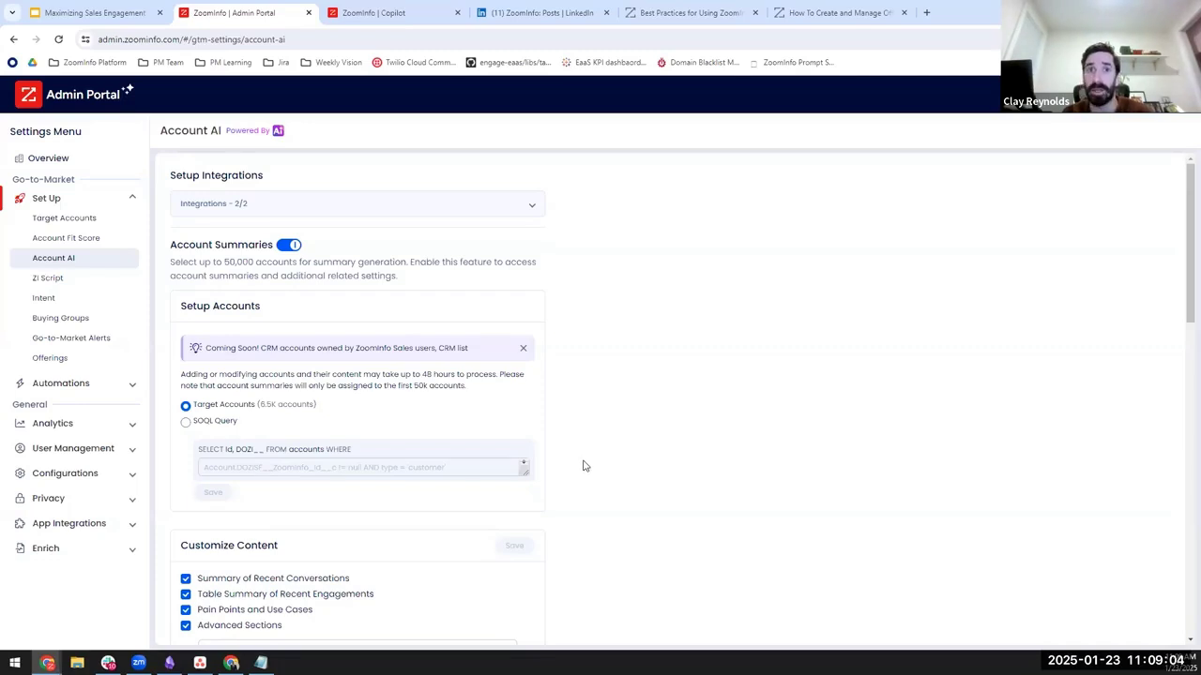
scroll(582, 463, "down", 1)
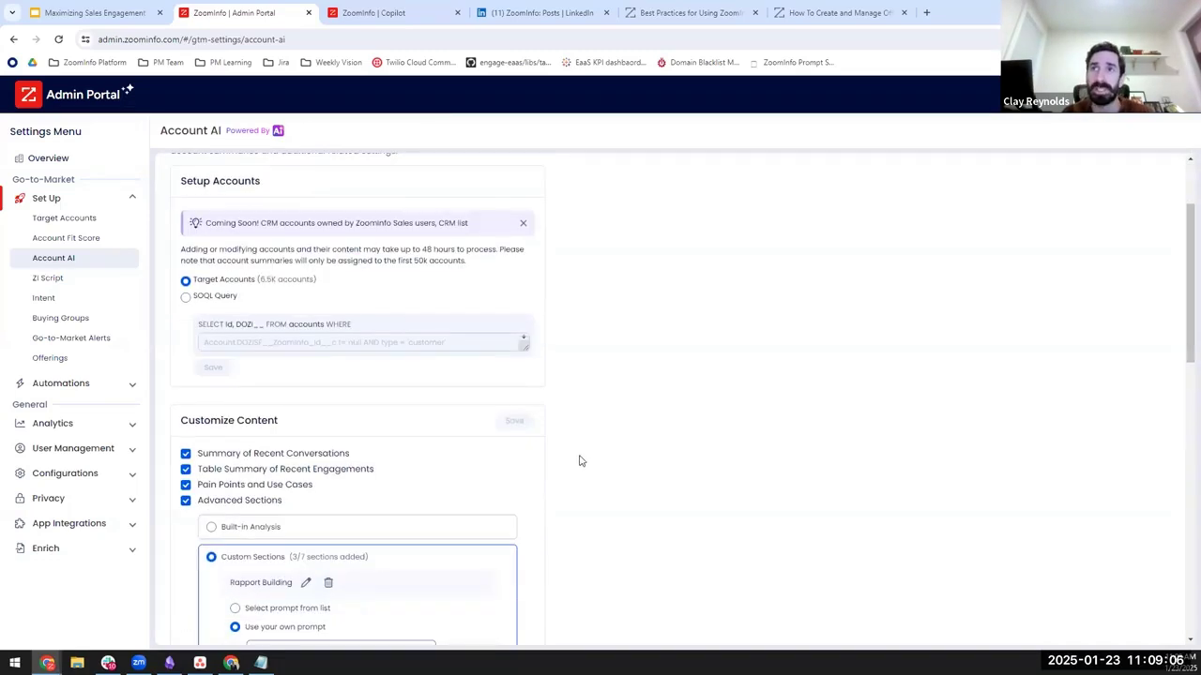
scroll(575, 466, "down", 1)
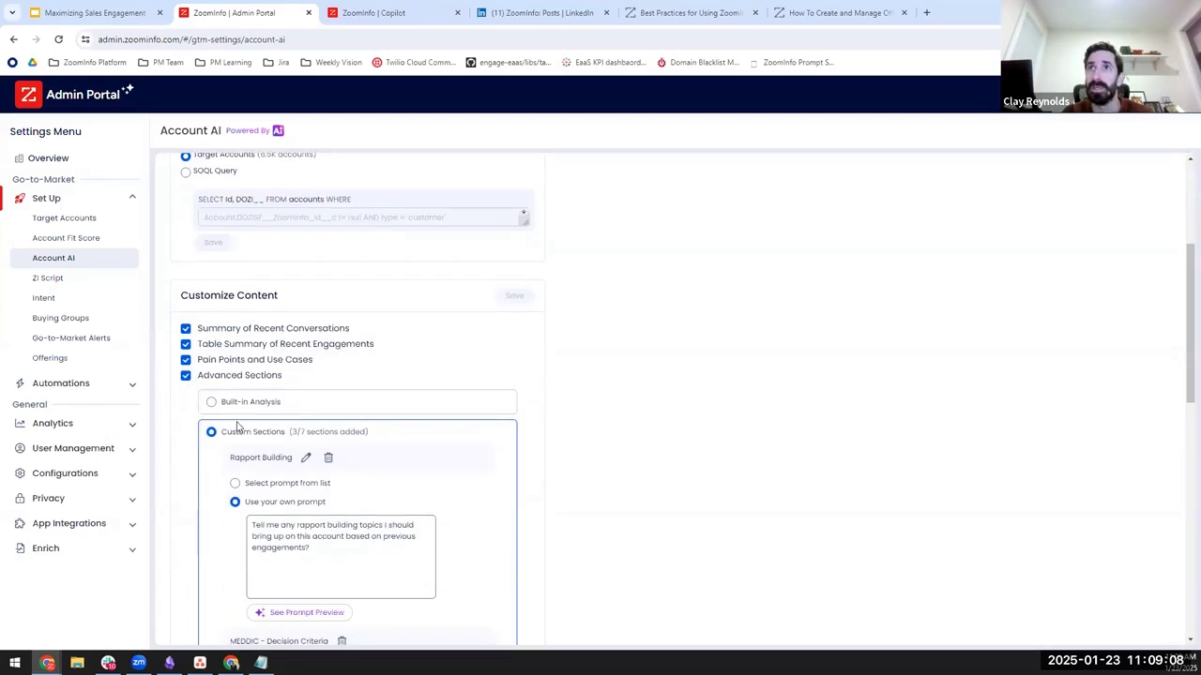
triple_click(220, 290)
left_click(599, 514)
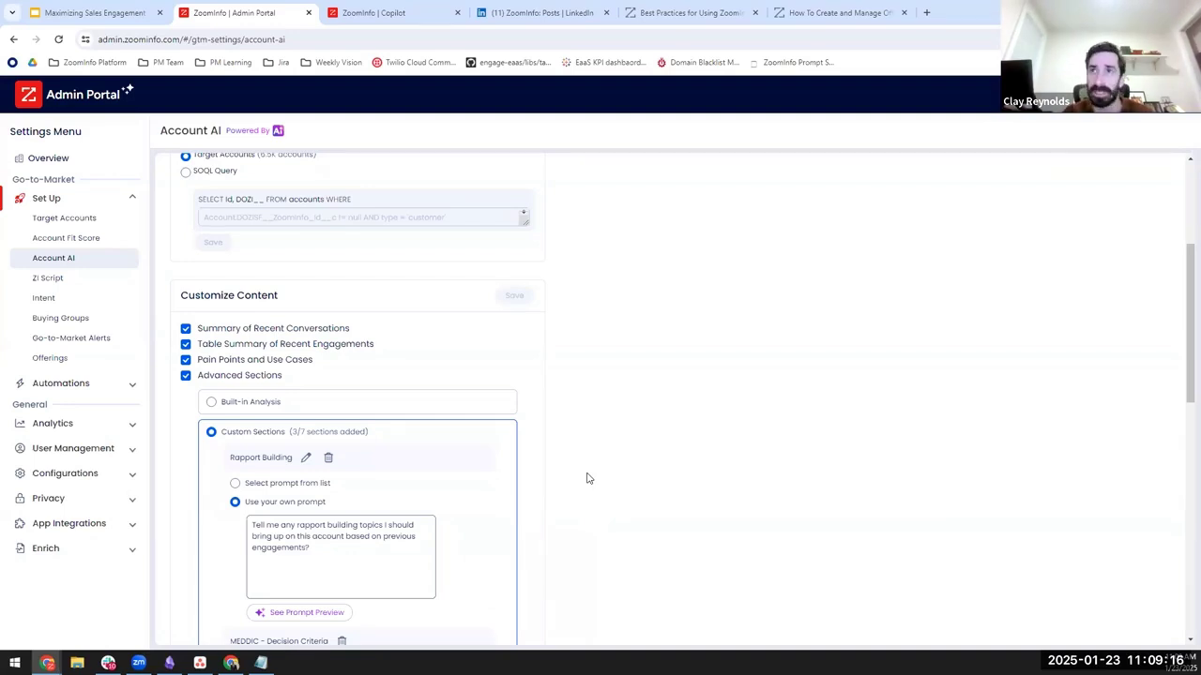
Examine the custom section prompts for Rapport Building, MEDDIC - Decision Criteria and Section Title 3
scroll(609, 439, "down", 2)
scroll(337, 394, "down", 1)
scroll(281, 384, "down", 1)
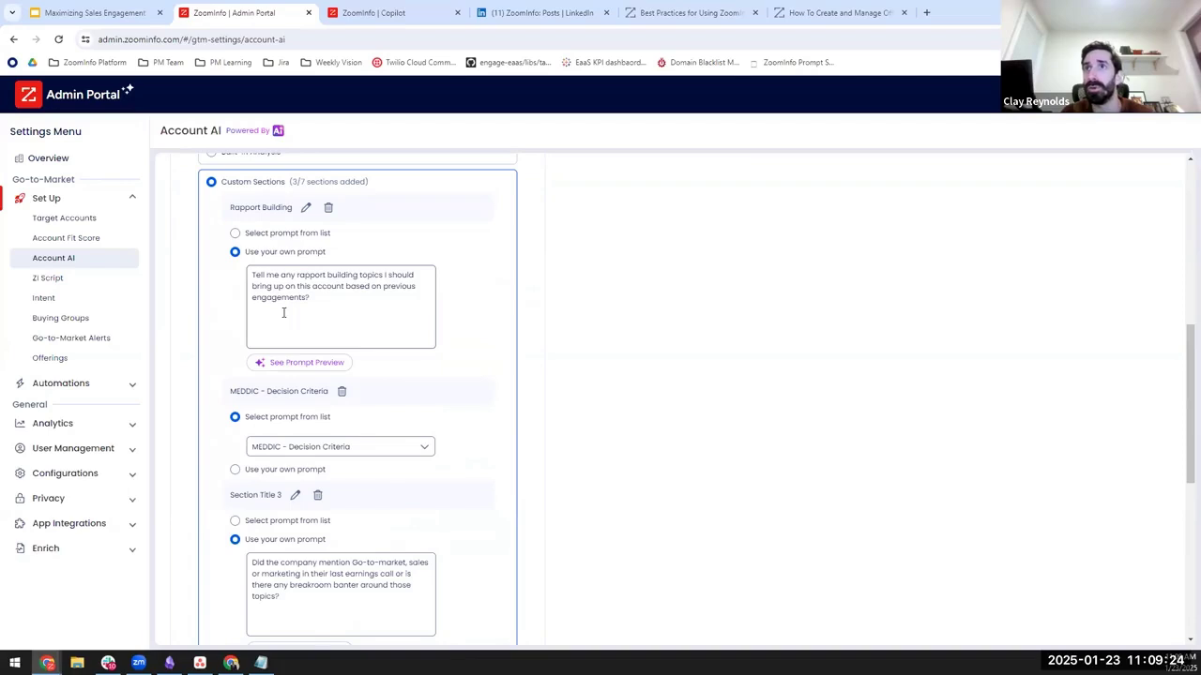
scroll(284, 319, "down", 1)
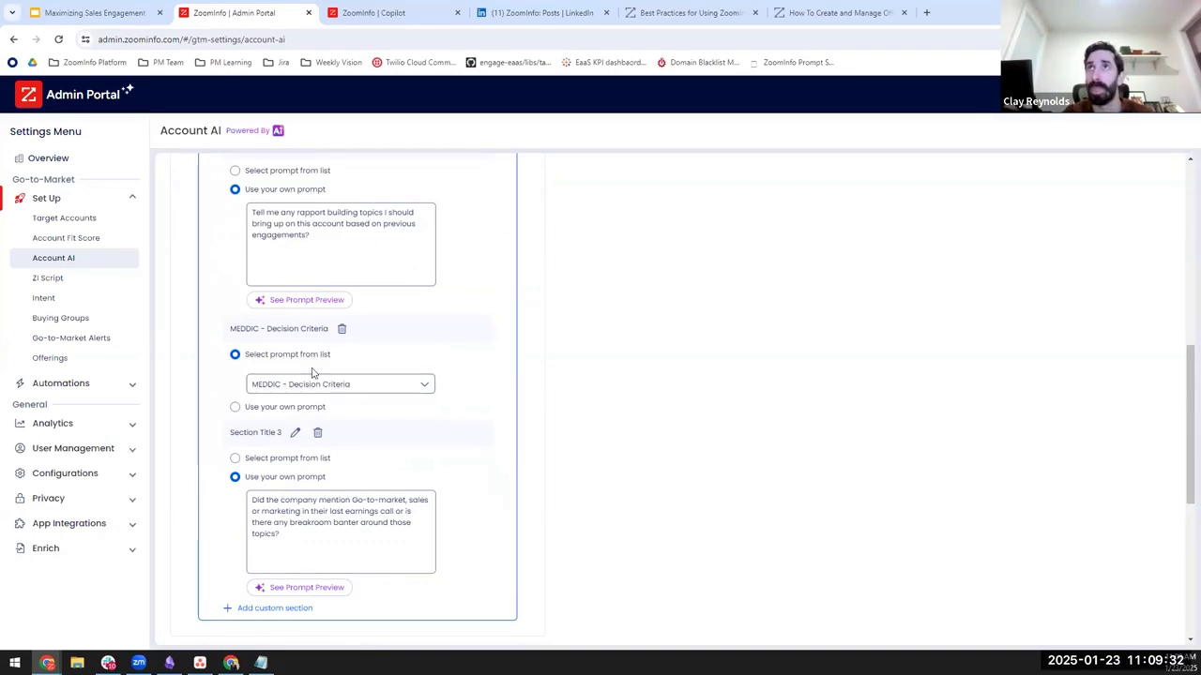
scroll(310, 372, "up", 1)
left_click_drag(309, 298, 250, 389)
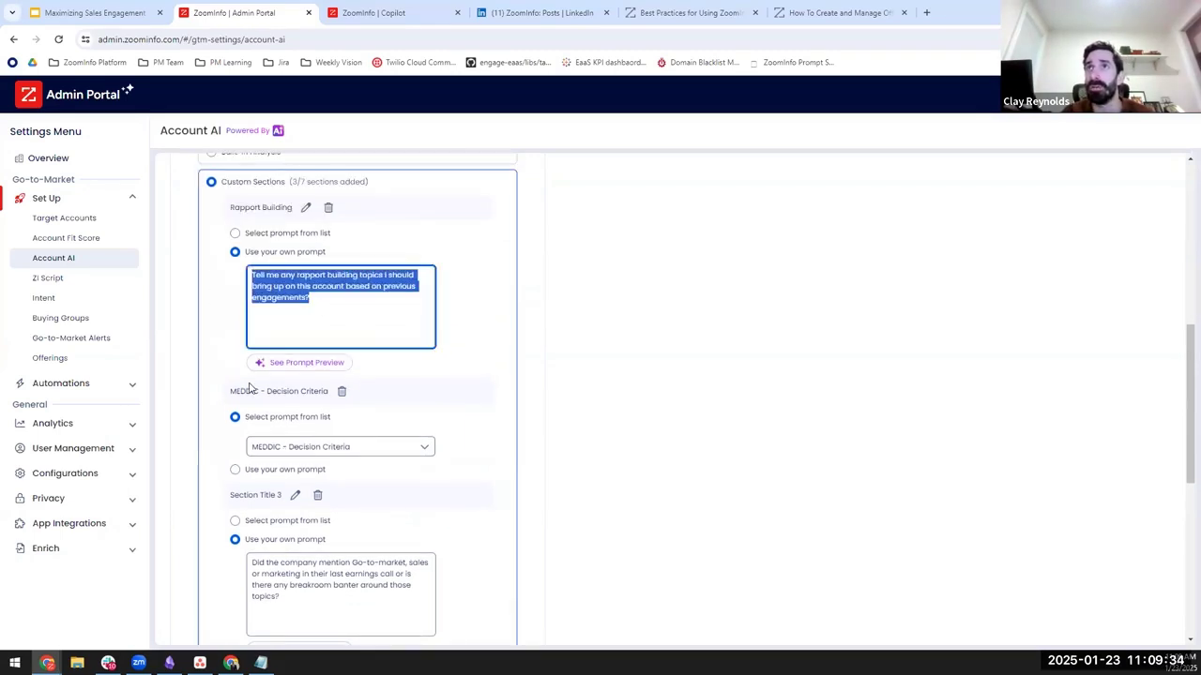
left_click(281, 273)
left_click_drag(257, 276, 228, 281)
left_click(333, 310)
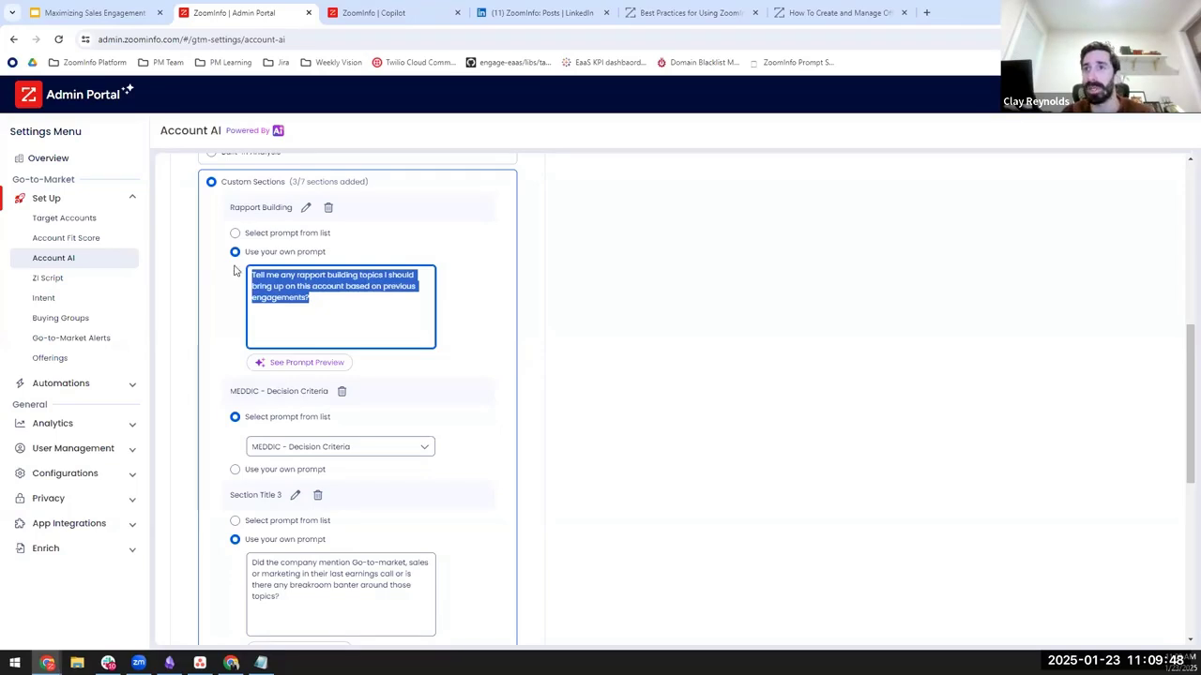
scroll(497, 509, "down", 1)
triple_click(338, 460)
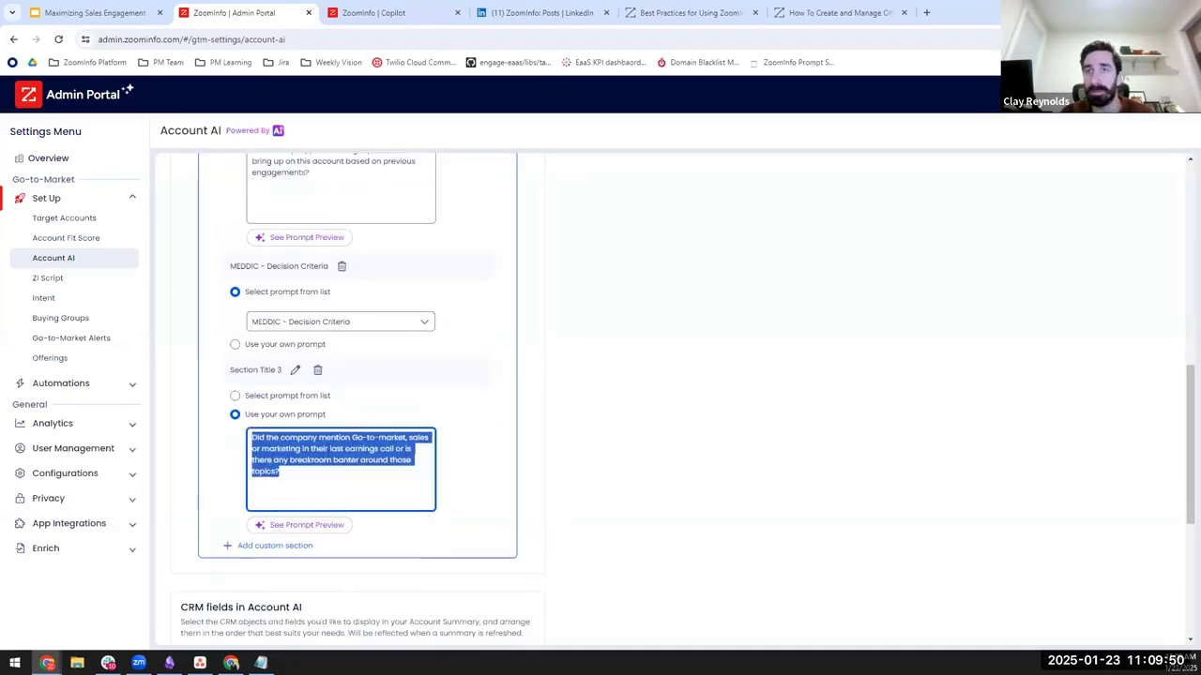
scroll(272, 401, "up", 2)
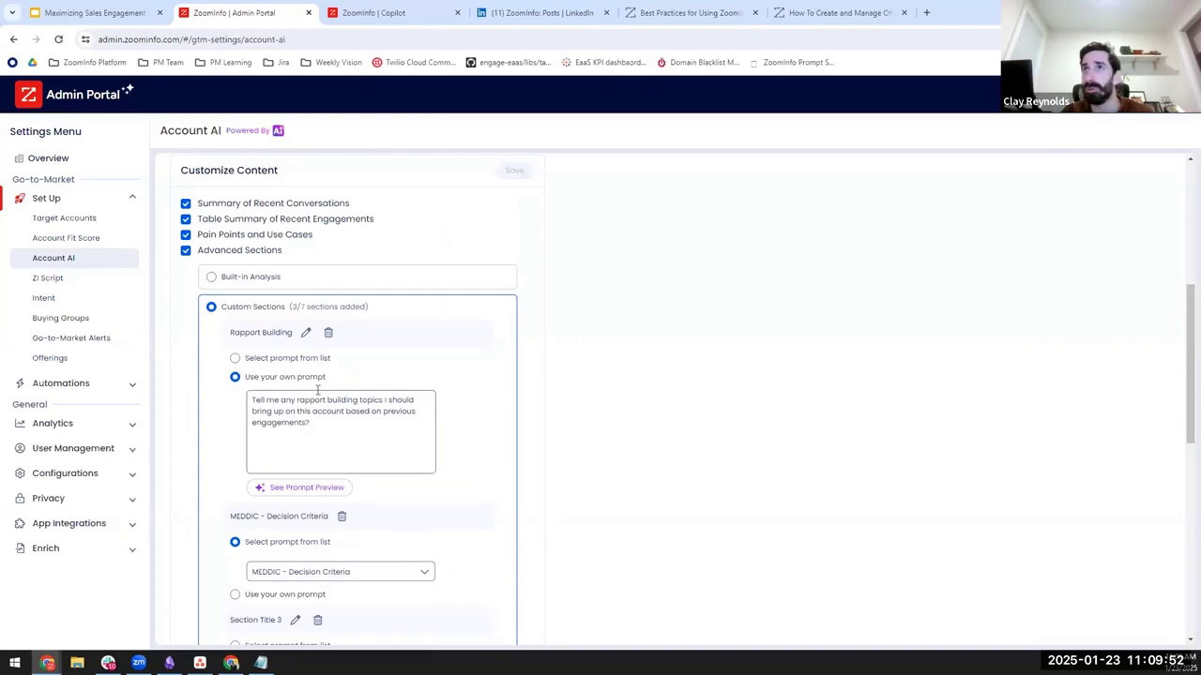
scroll(573, 472, "down", 2)
left_click(421, 499)
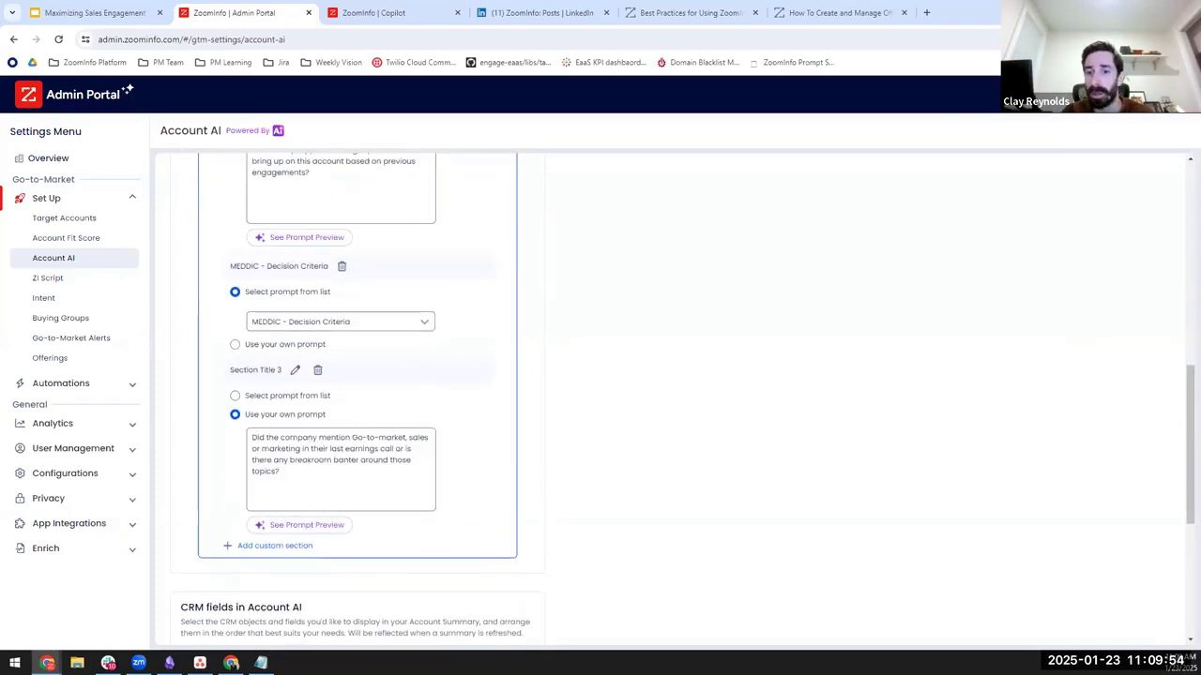
Replace Section Title 3's prompt with questions about "key themes in the engagement data" that further our relationship and "opportunities we are missing", and preview it
left_click(301, 448)
key("ctrl+a")
type("Are there key themes in the engagement data that we should be aware of that will help us further our relationship along? Are there opportunities we are missing")
left_click(263, 528)
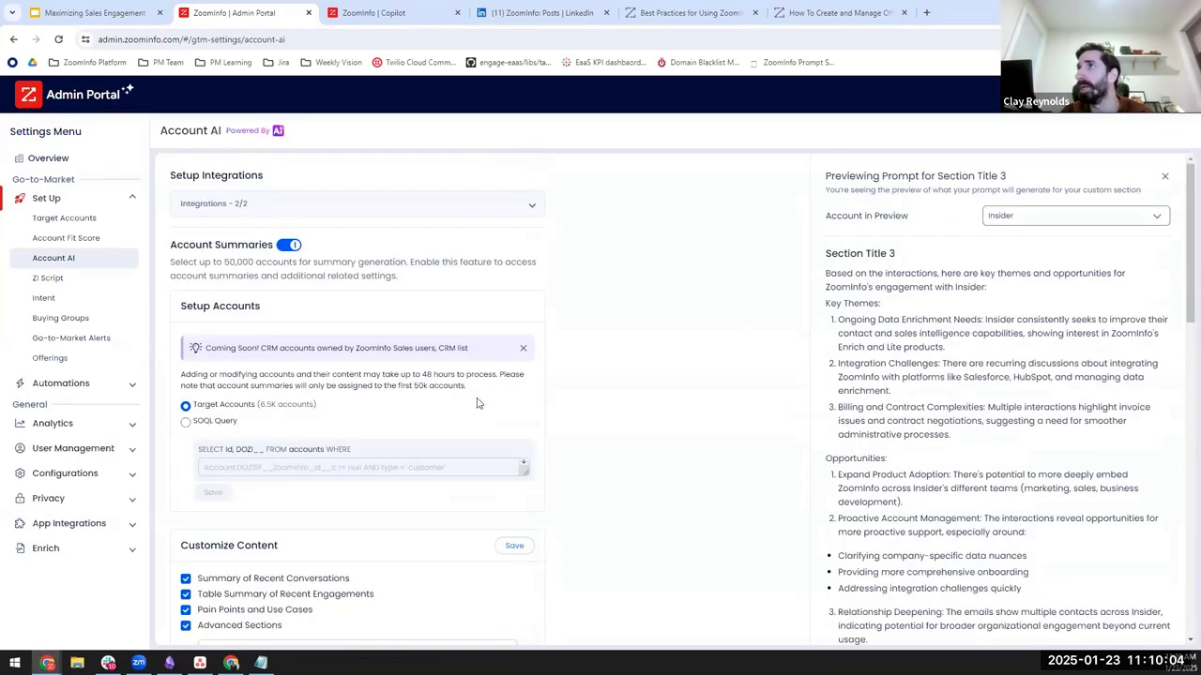
Check the new Section Title 3 prompt against the key themes in its generated preview for the Insider account
scroll(476, 403, "down", 10)
left_click_drag(254, 374, 364, 413)
left_click(603, 426)
scroll(731, 448, "up", 10)
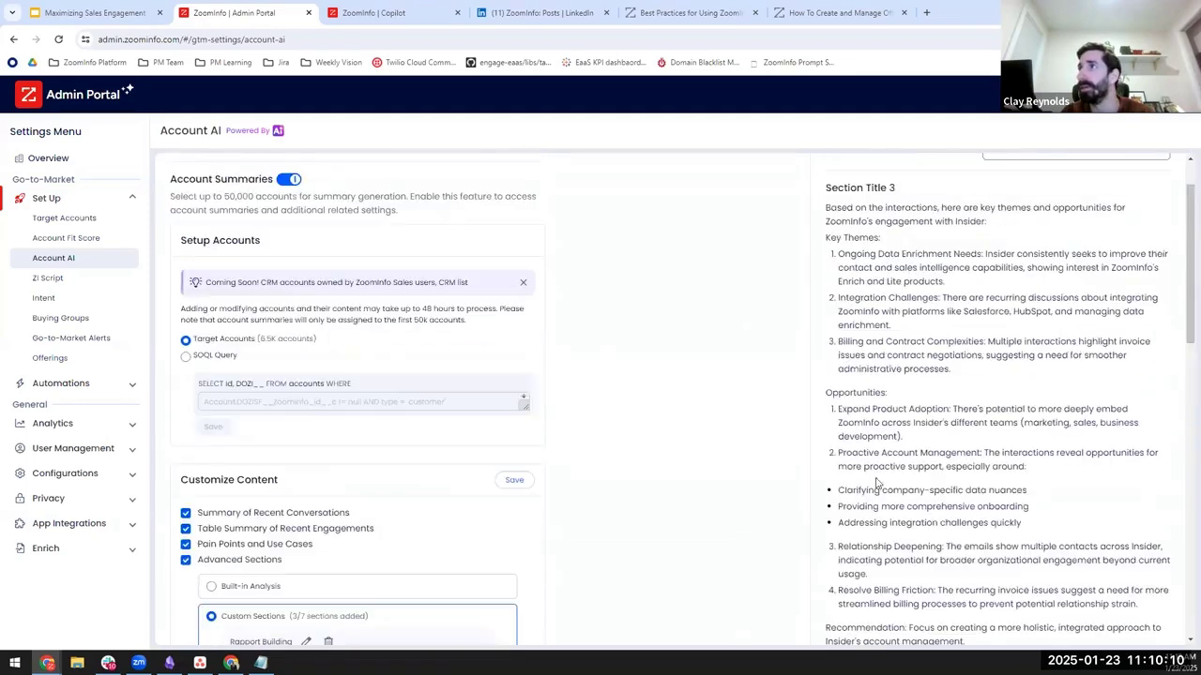
scroll(938, 469, "up", 1)
left_click_drag(952, 435, 823, 309)
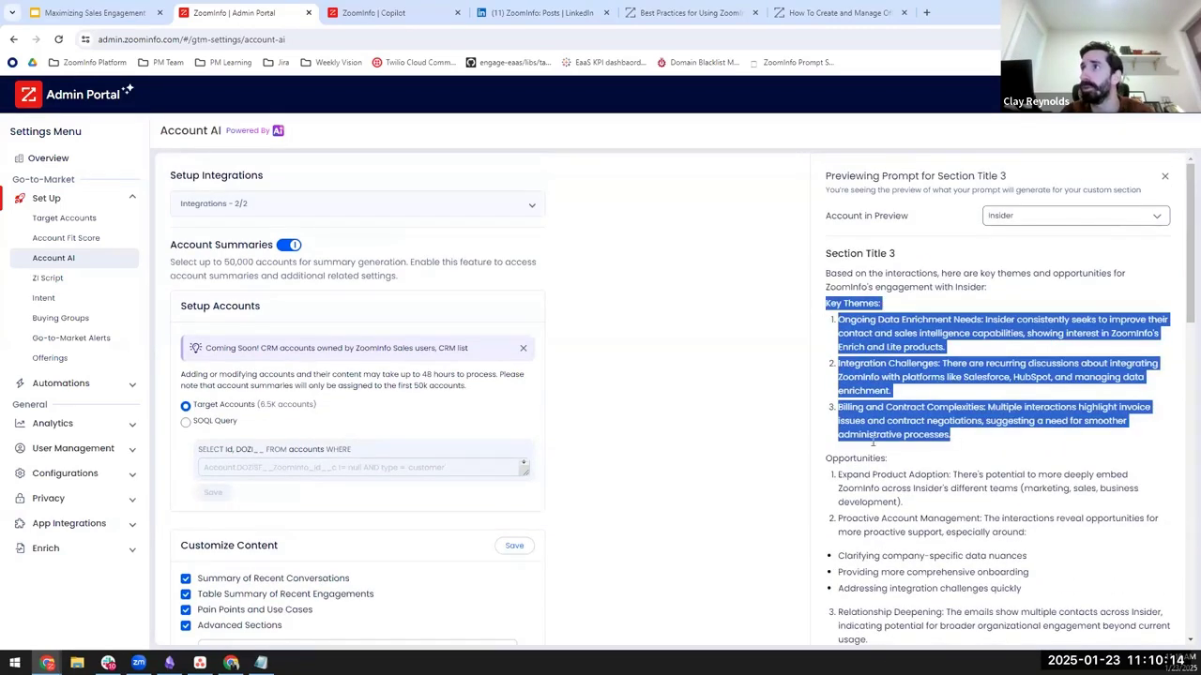
left_click(838, 320)
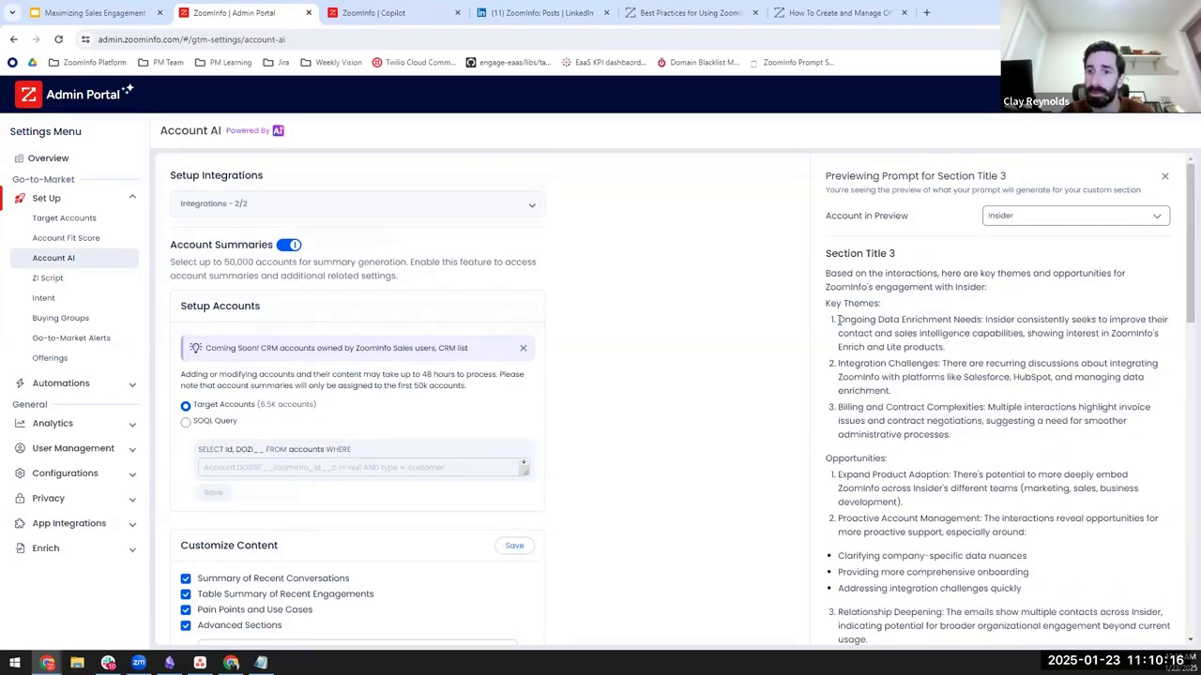
left_click_drag(837, 320, 951, 435)
left_click(1017, 414)
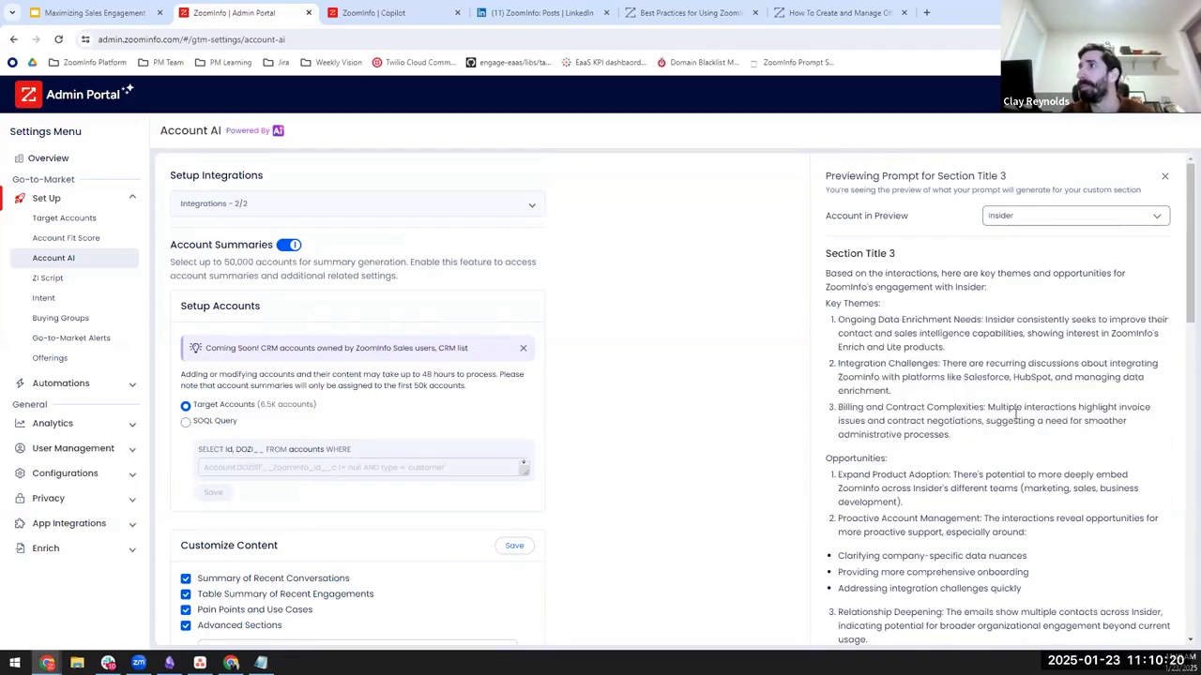
Examine the opportunities and recommendation in the Section Title 3 preview against the prompt text
left_click_drag(1026, 442, 986, 407)
left_click_drag(943, 363, 821, 336)
left_click(1055, 432)
scroll(905, 364, "down", 2)
left_click(1076, 417)
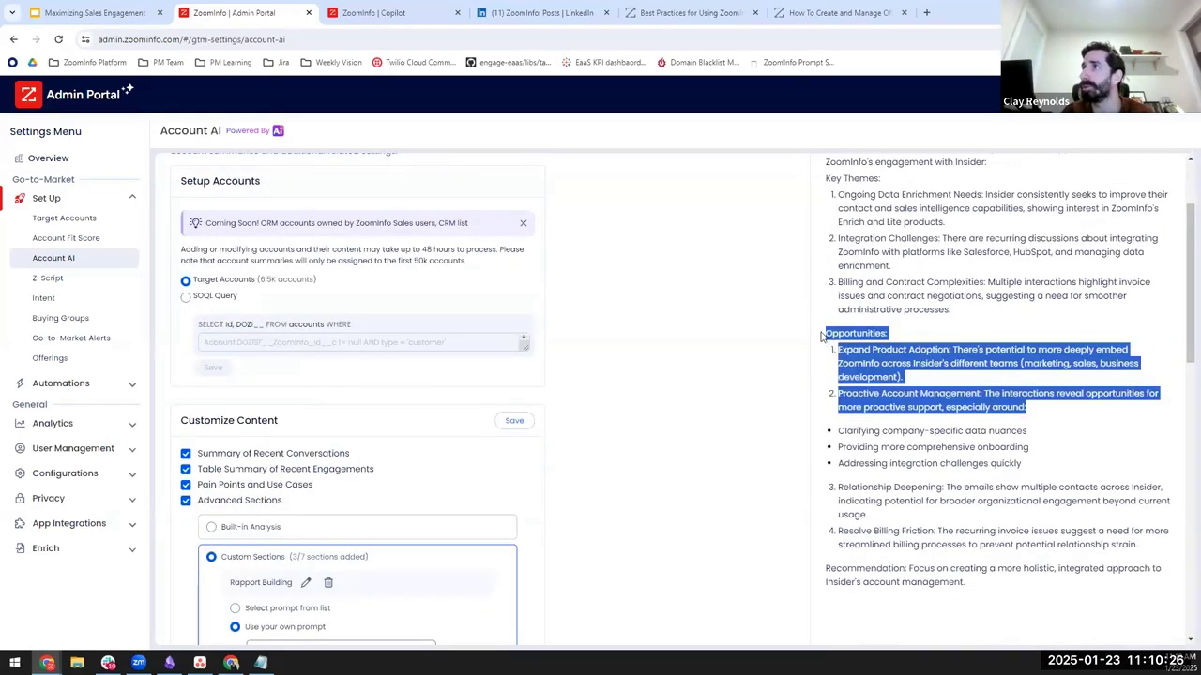
left_click(933, 456)
scroll(348, 437, "down", 5)
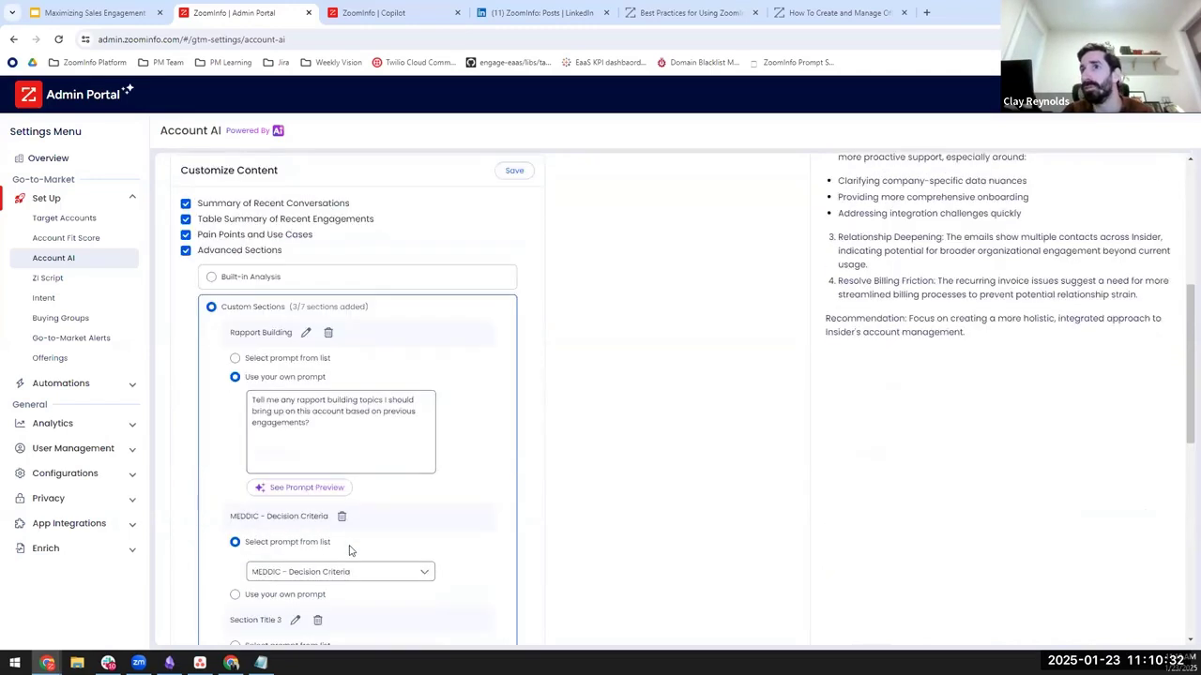
left_click(395, 540)
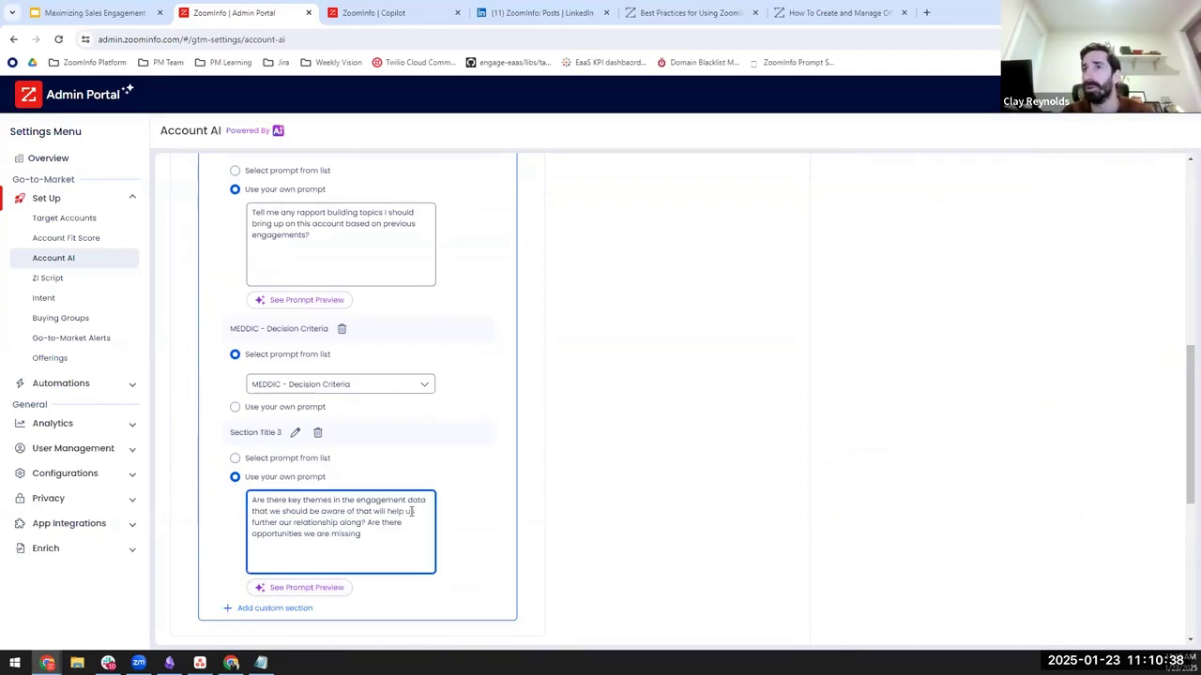
scroll(826, 459, "up", 5)
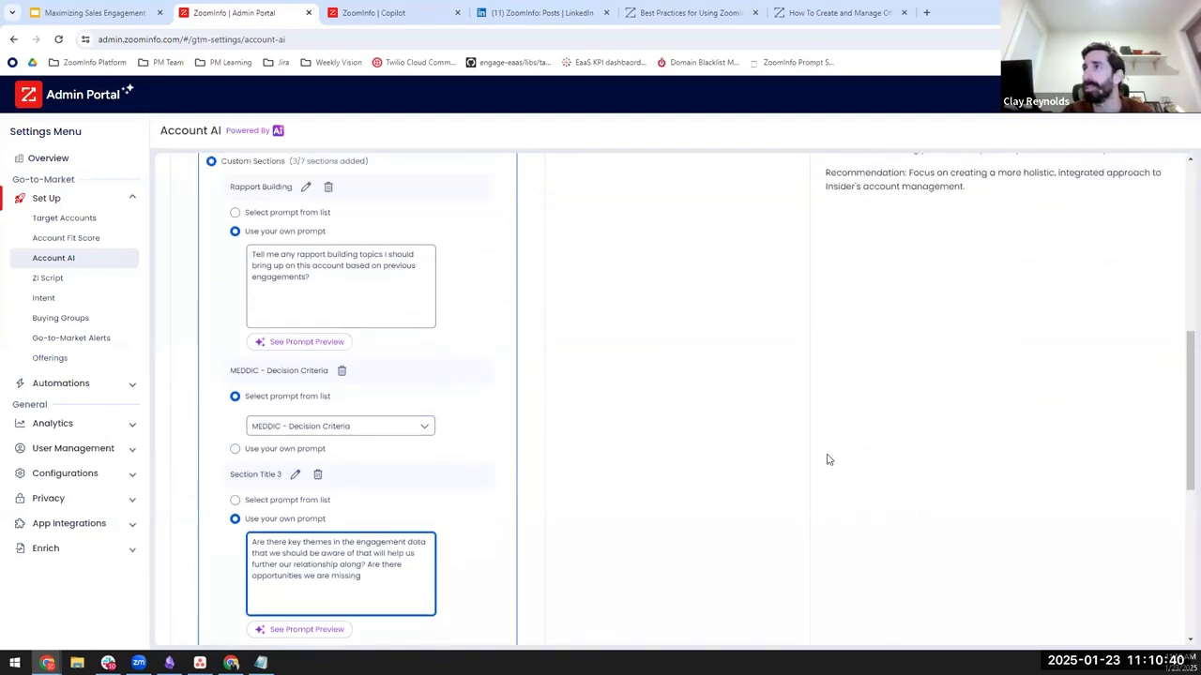
left_click_drag(976, 529, 973, 507)
left_click(916, 368)
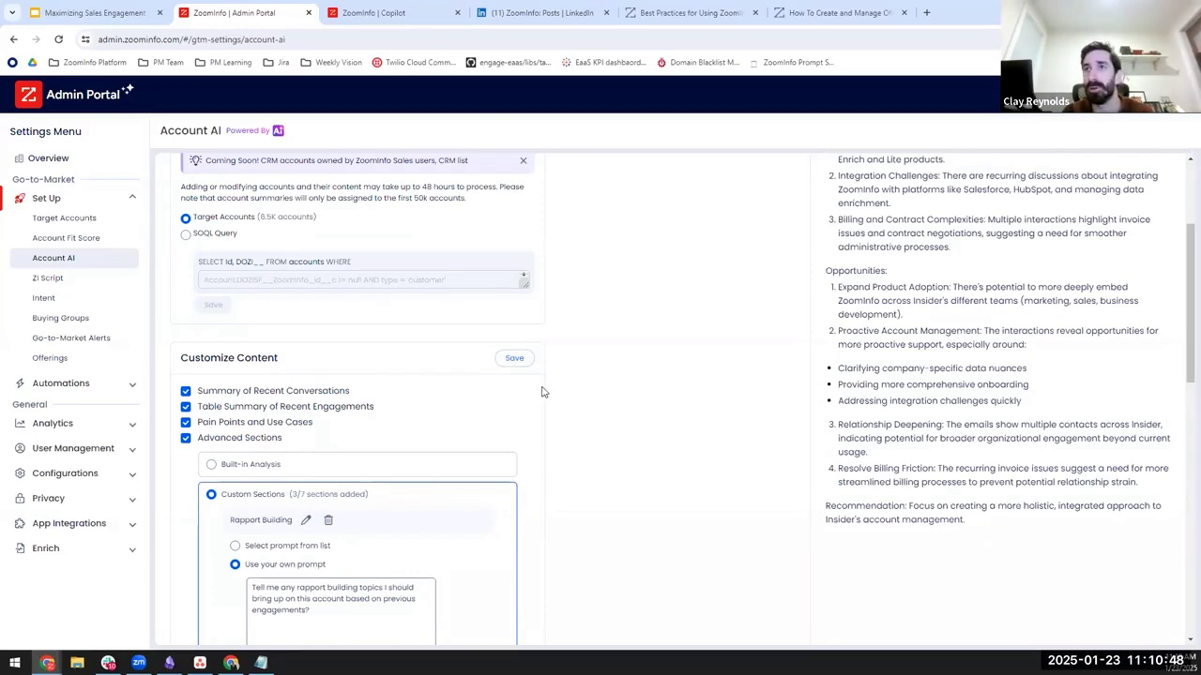
Examine the CRM fields in Account AI settings, including the fields chosen for the Account and Opportunity objects
scroll(583, 506, "down", 4)
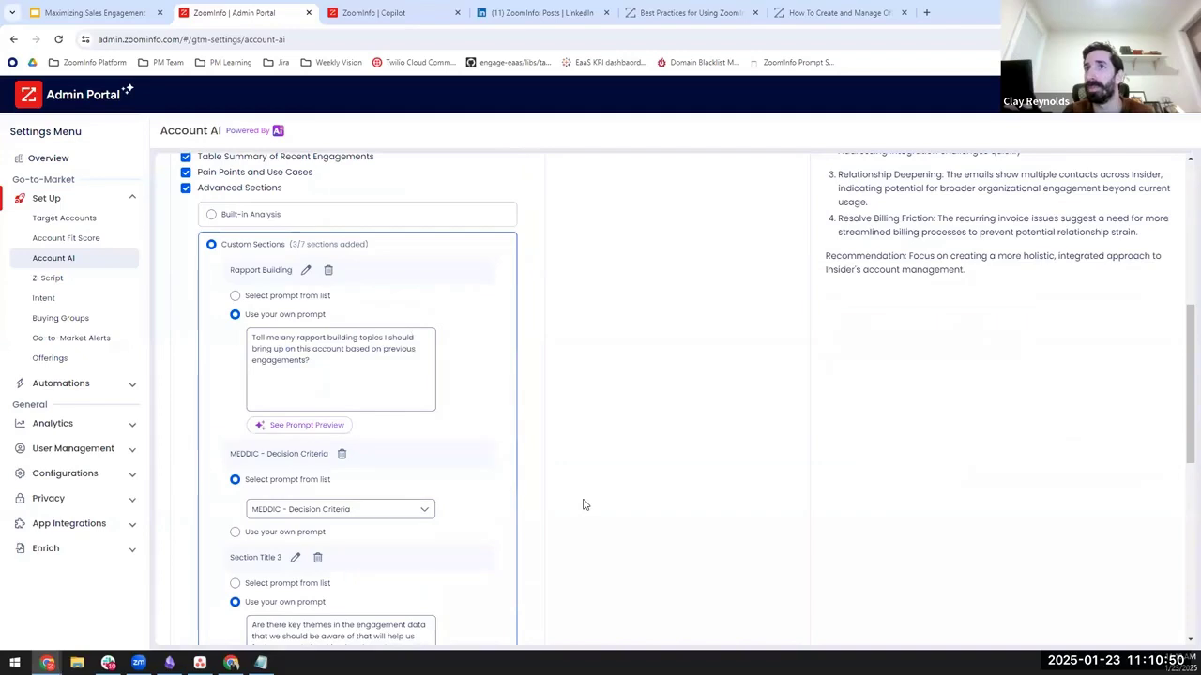
scroll(370, 559, "down", 2)
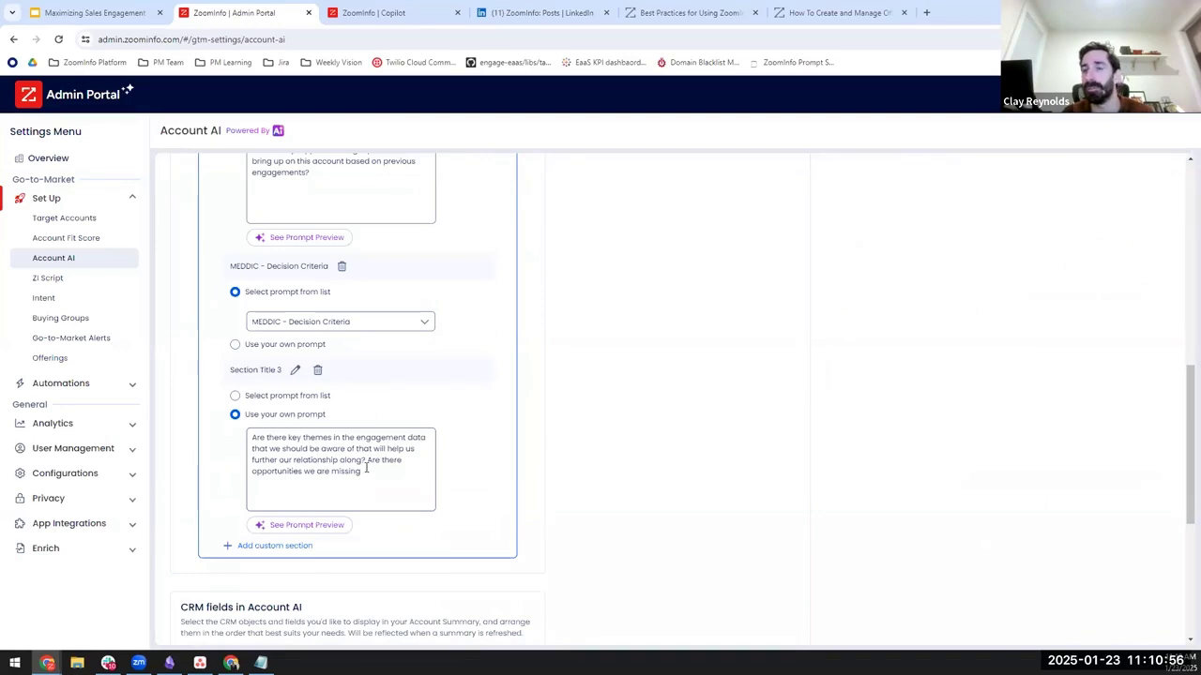
scroll(364, 468, "down", 2)
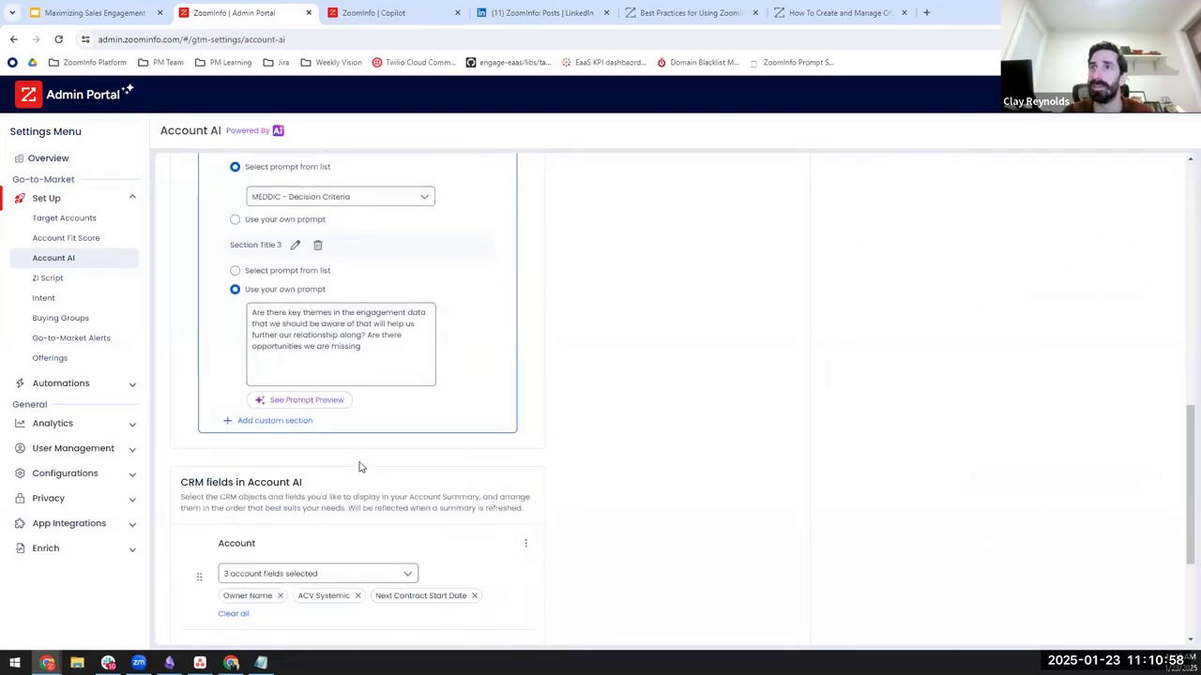
scroll(177, 483, "down", 2)
left_click_drag(177, 296, 531, 324)
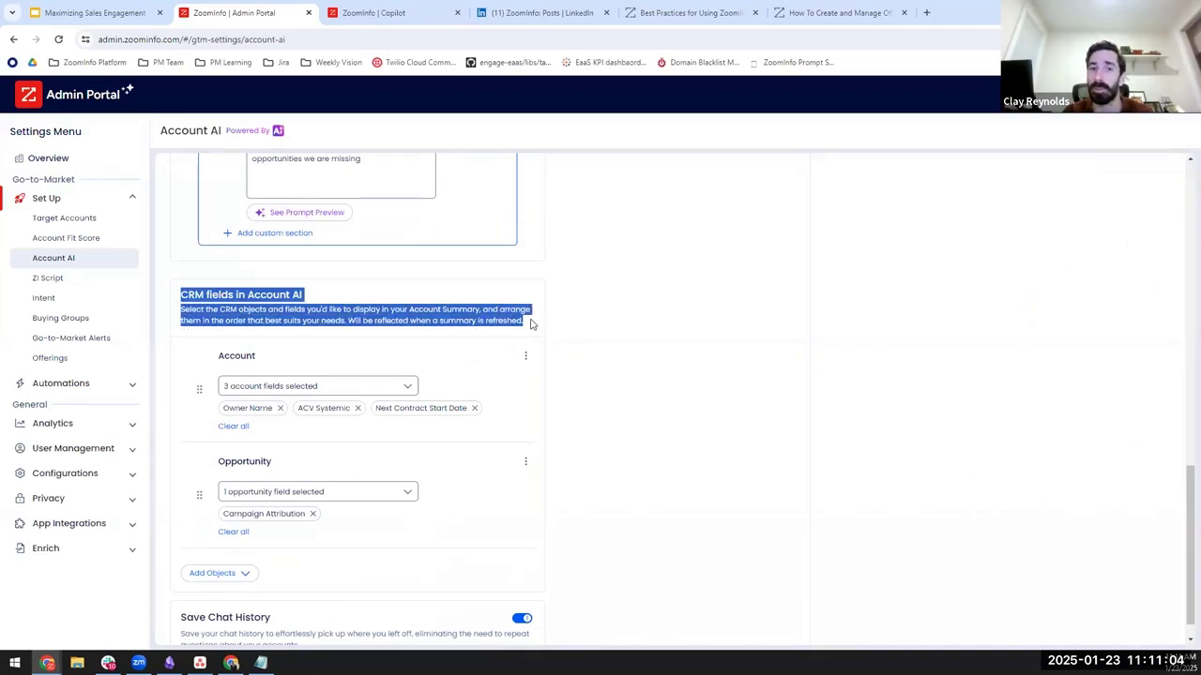
left_click(682, 335)
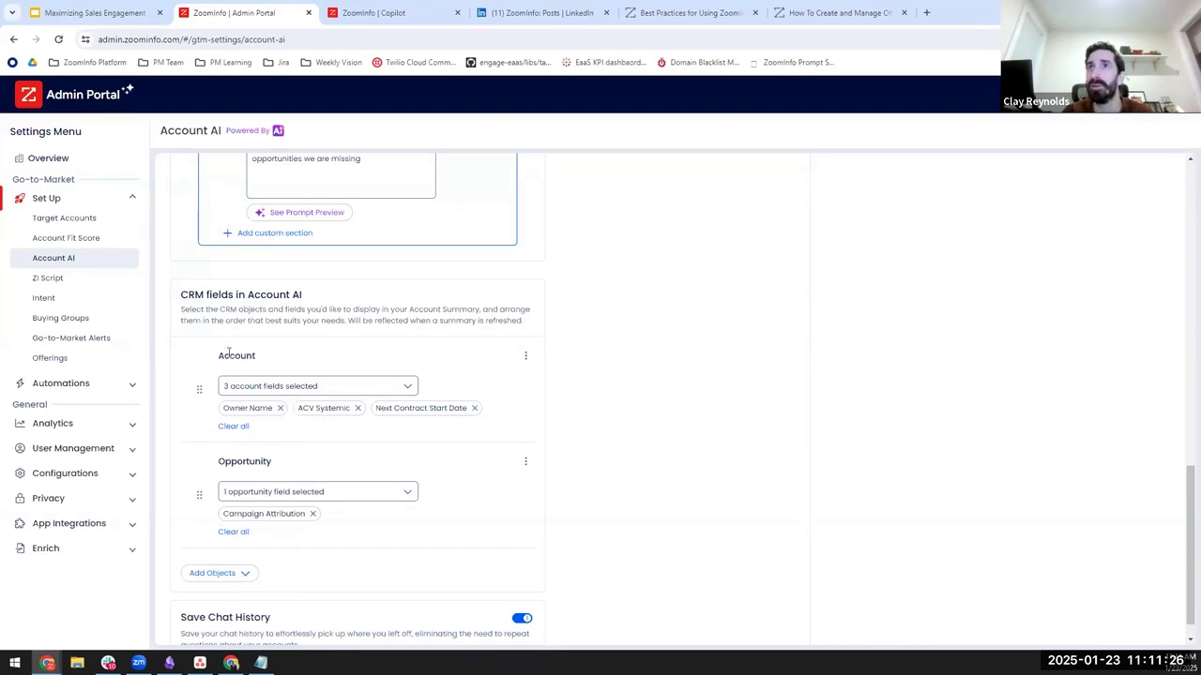
left_click_drag(221, 354, 272, 364)
double_click(286, 463)
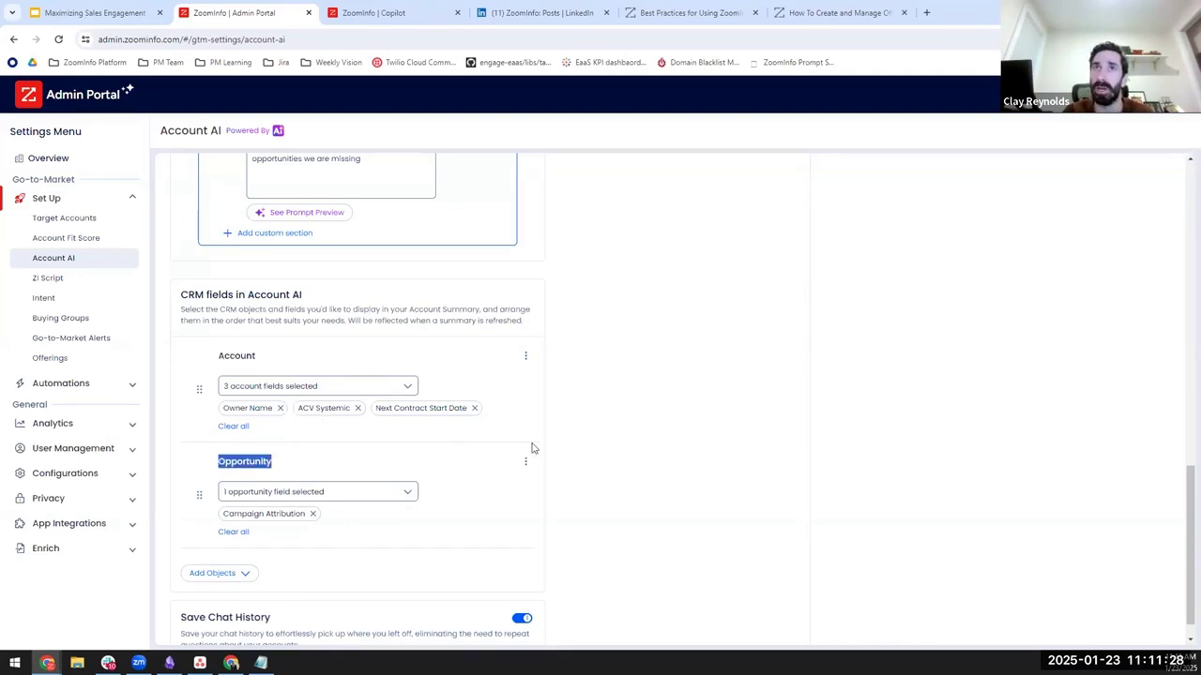
left_click(715, 473)
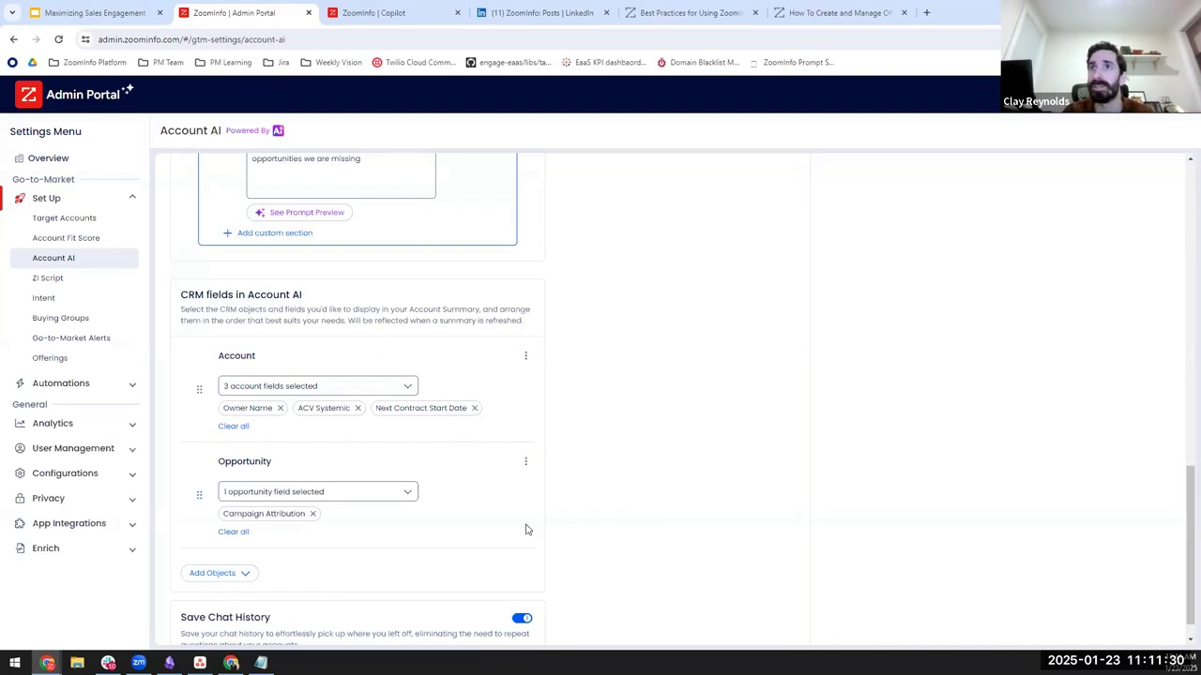
scroll(420, 485, "up", 3)
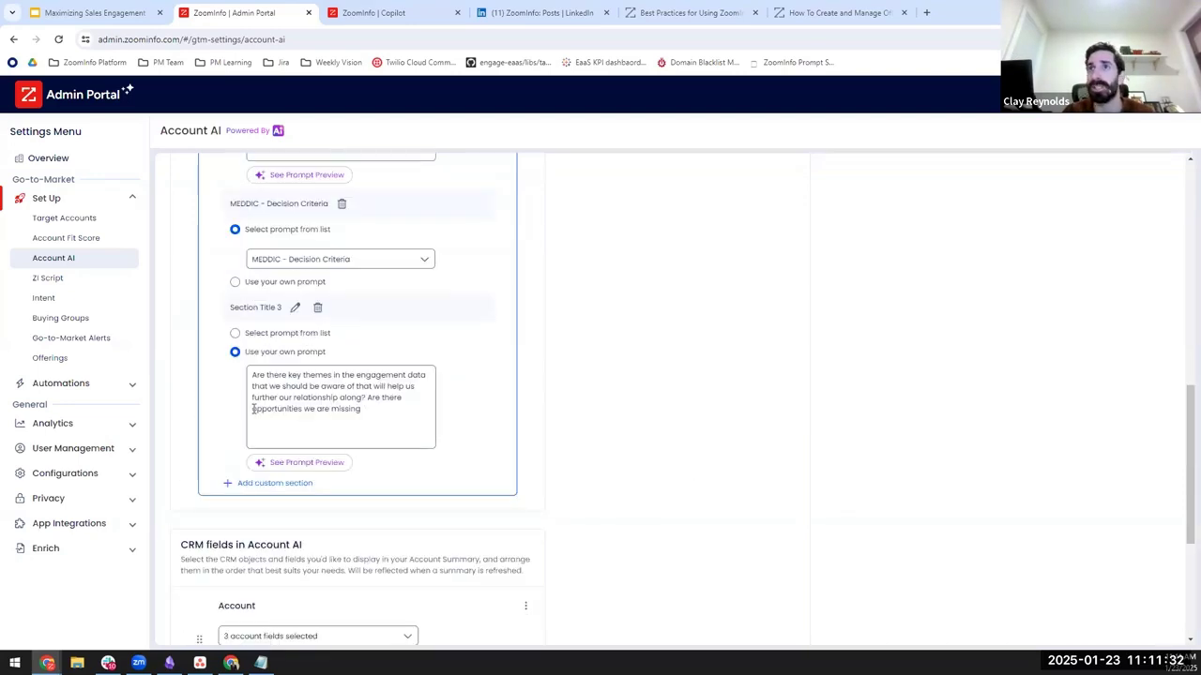
Open the SkyWingCo SalesPro offering from the Offerings settings and check its Offering Name field
left_click(53, 365)
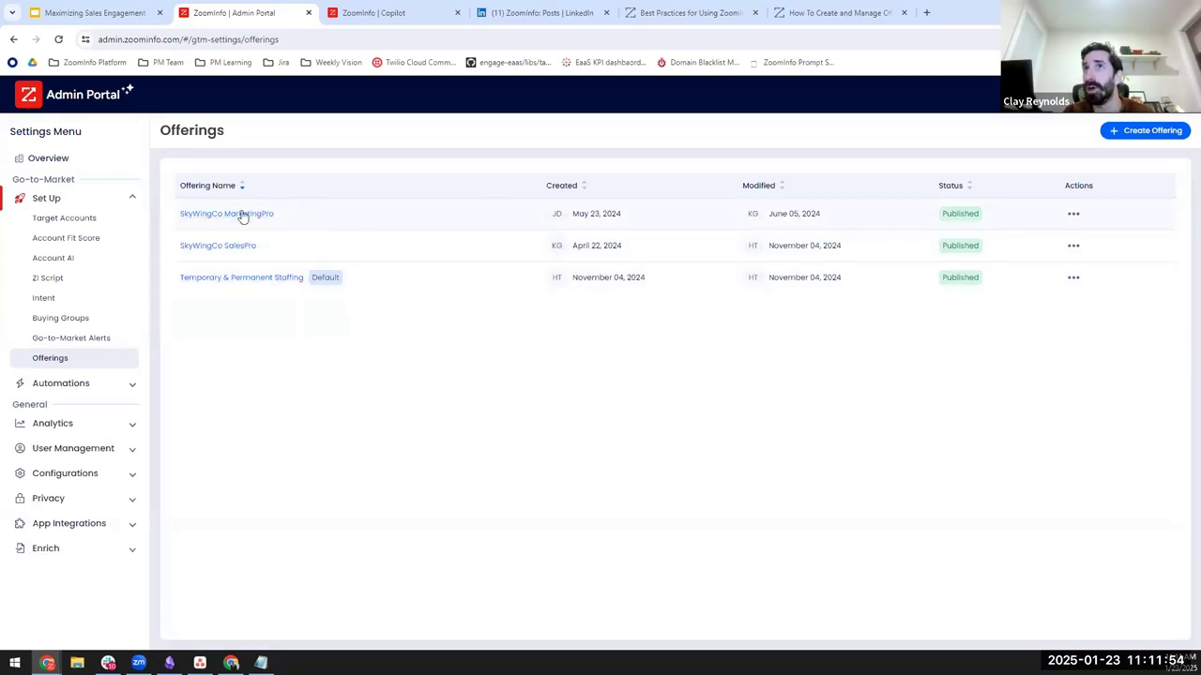
left_click(212, 248)
triple_click(568, 272)
triple_click(570, 254)
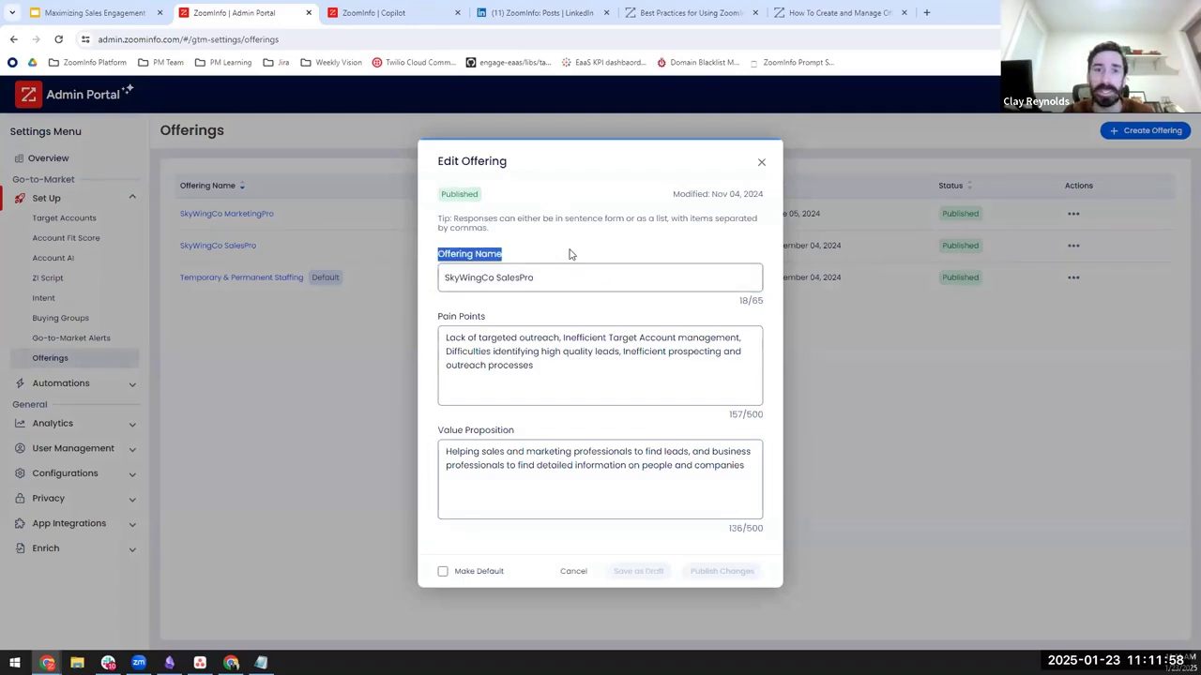
left_click(557, 260)
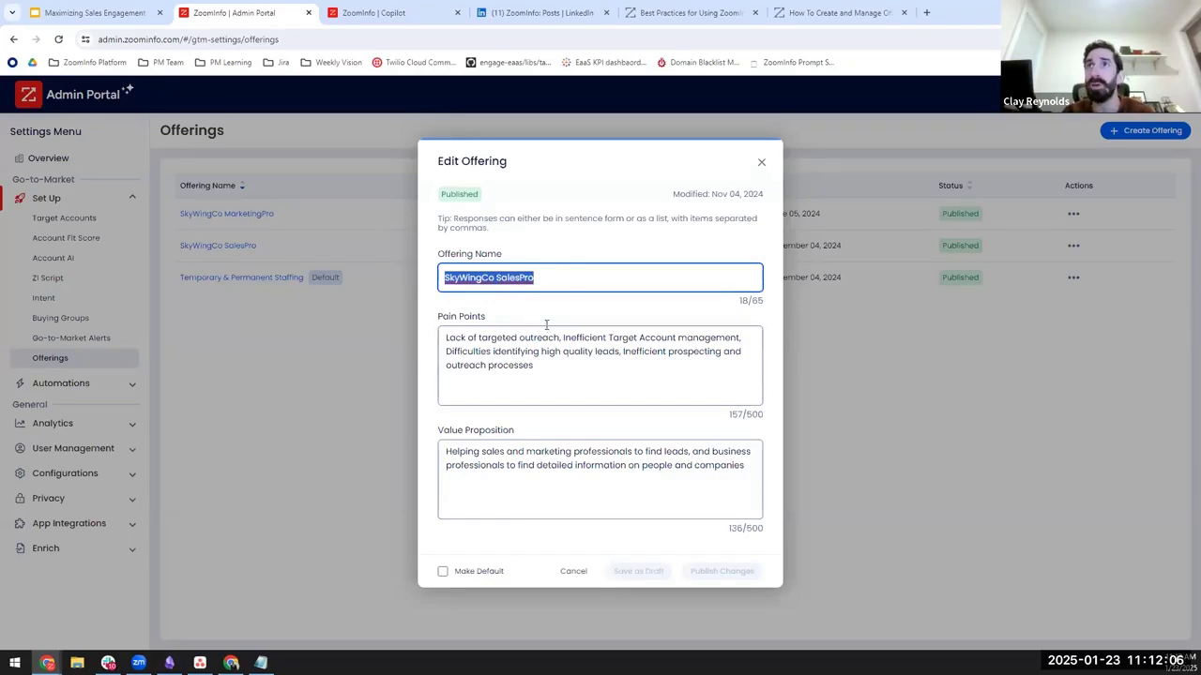
Review the Pain Points and Value Proposition of the SkyWingCo SalesPro offering, and close it without editing
left_click_drag(569, 366, 538, 432)
left_click(602, 274)
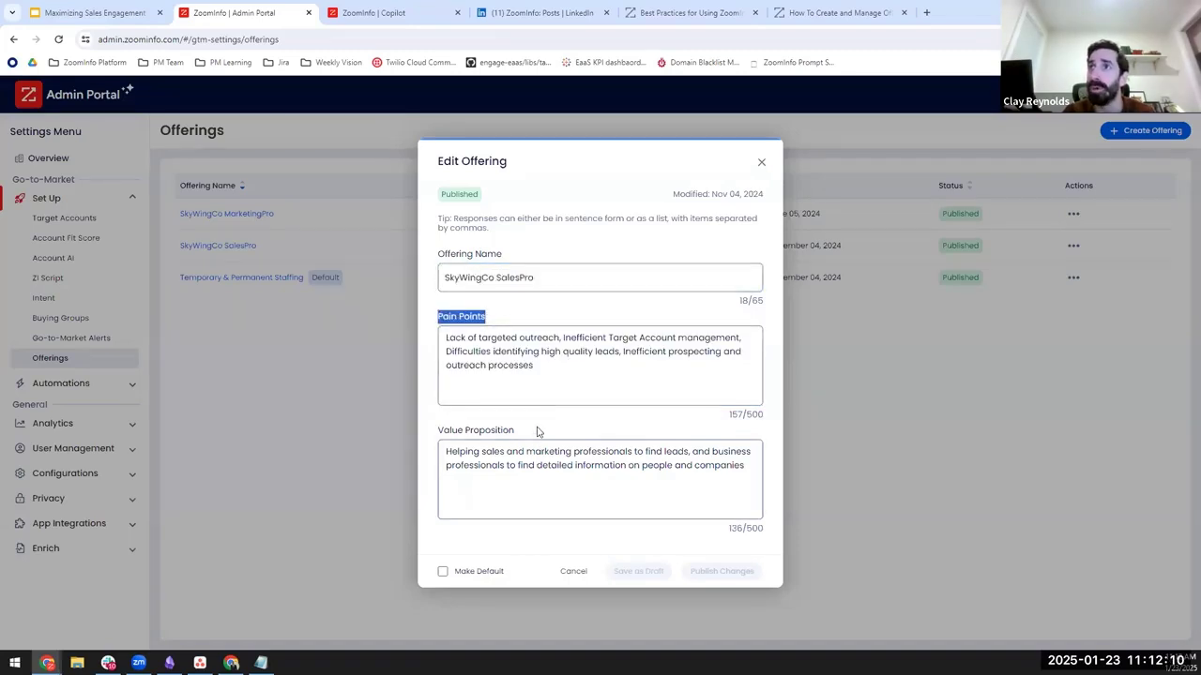
left_click_drag(416, 429, 423, 496)
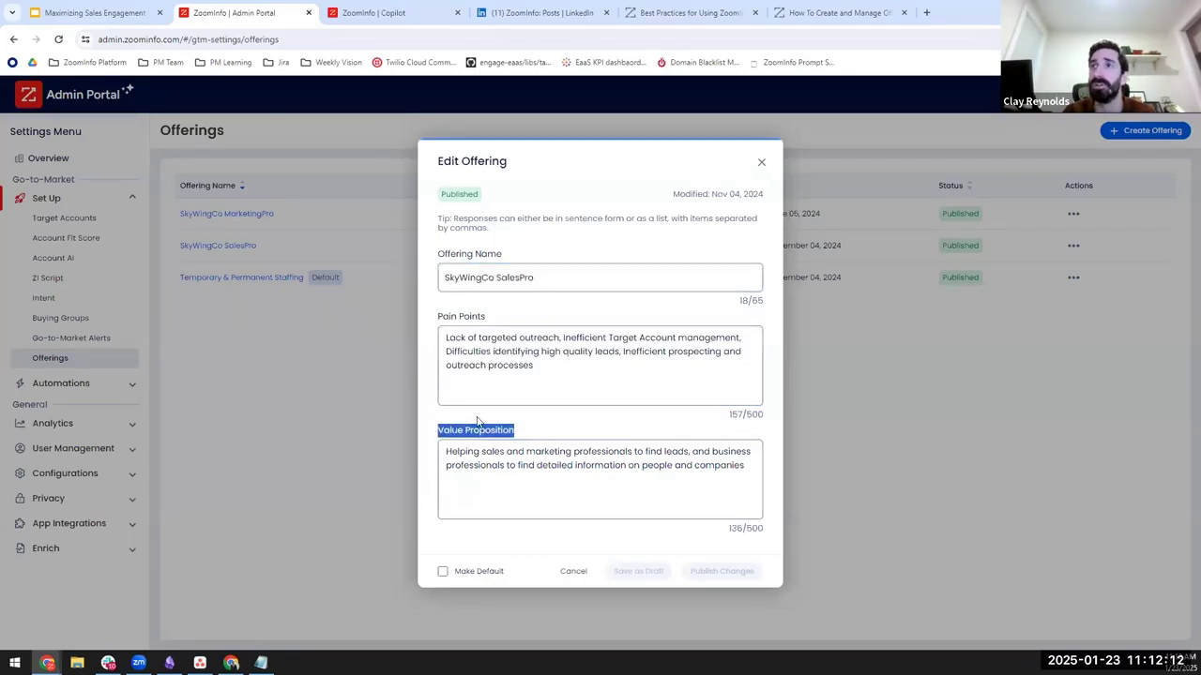
left_click(512, 467)
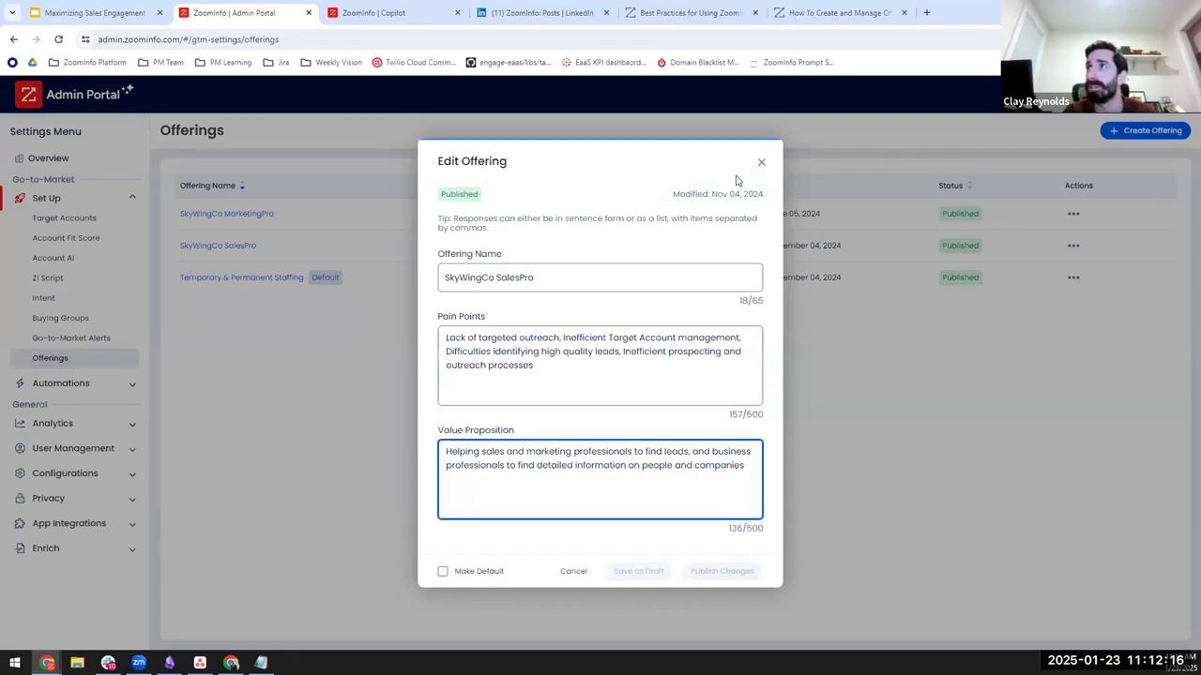
left_click(762, 163)
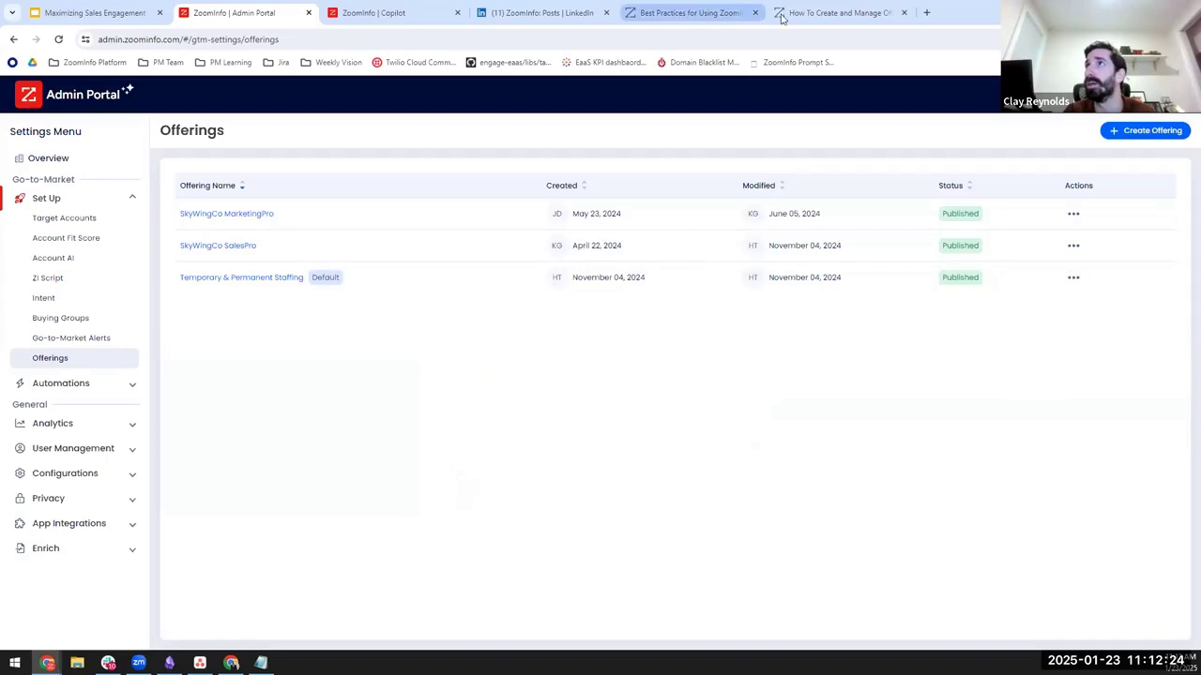
Consult the help articles on managing offerings and on AI Emailer best practices, and return to the Admin Portal's Offerings page
left_click(836, 17)
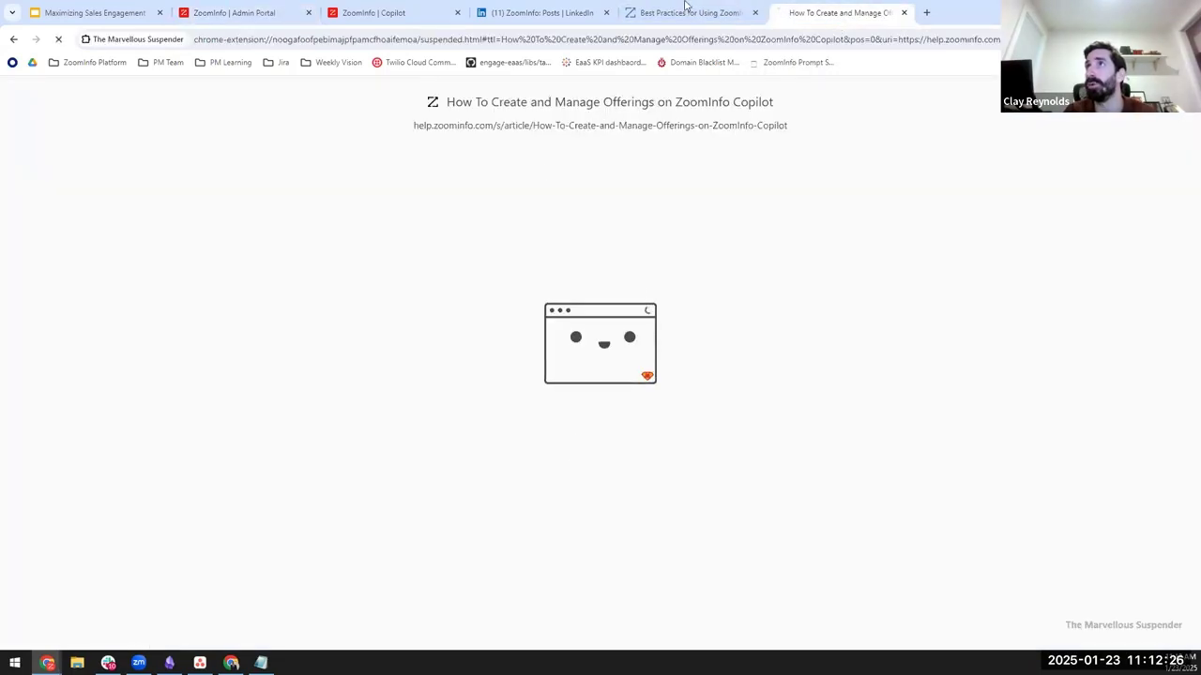
left_click(551, 179)
key("ctrl+shift+Tab")
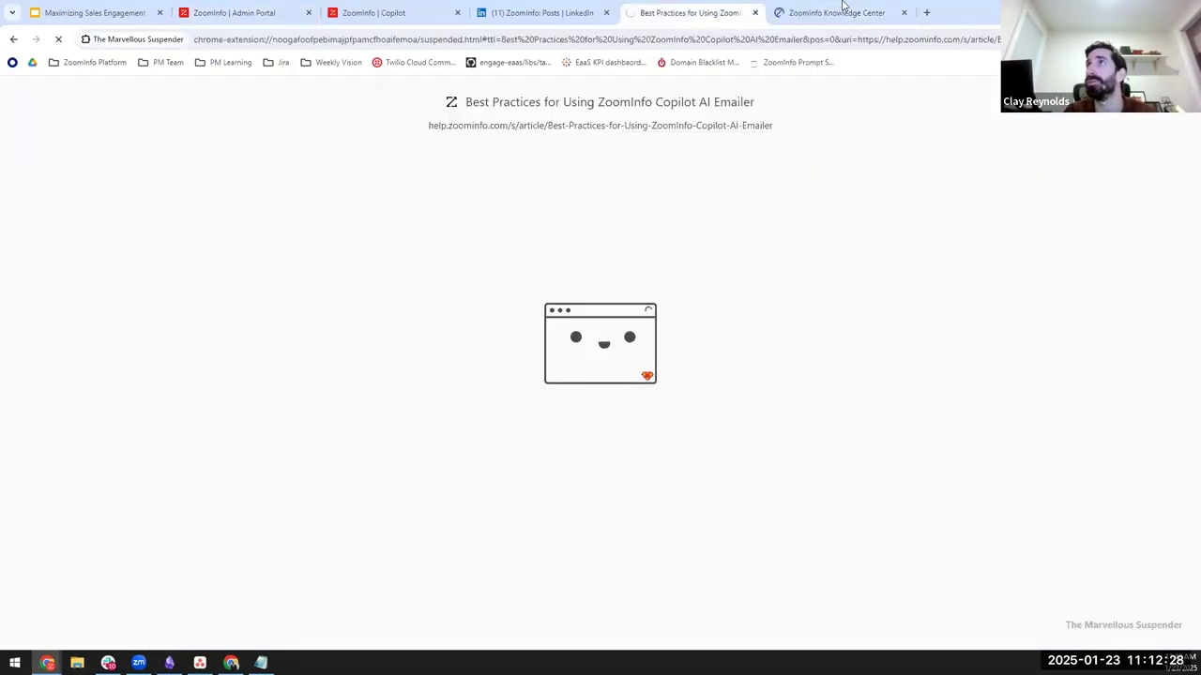
left_click(841, 11)
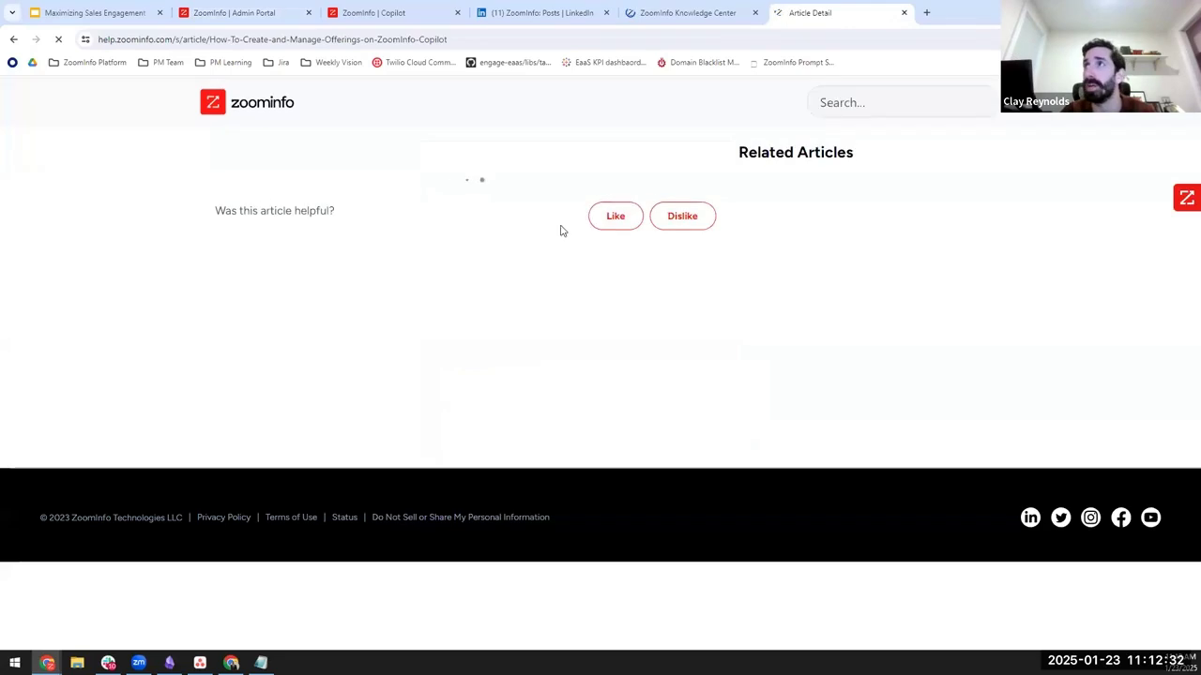
left_click(686, 8)
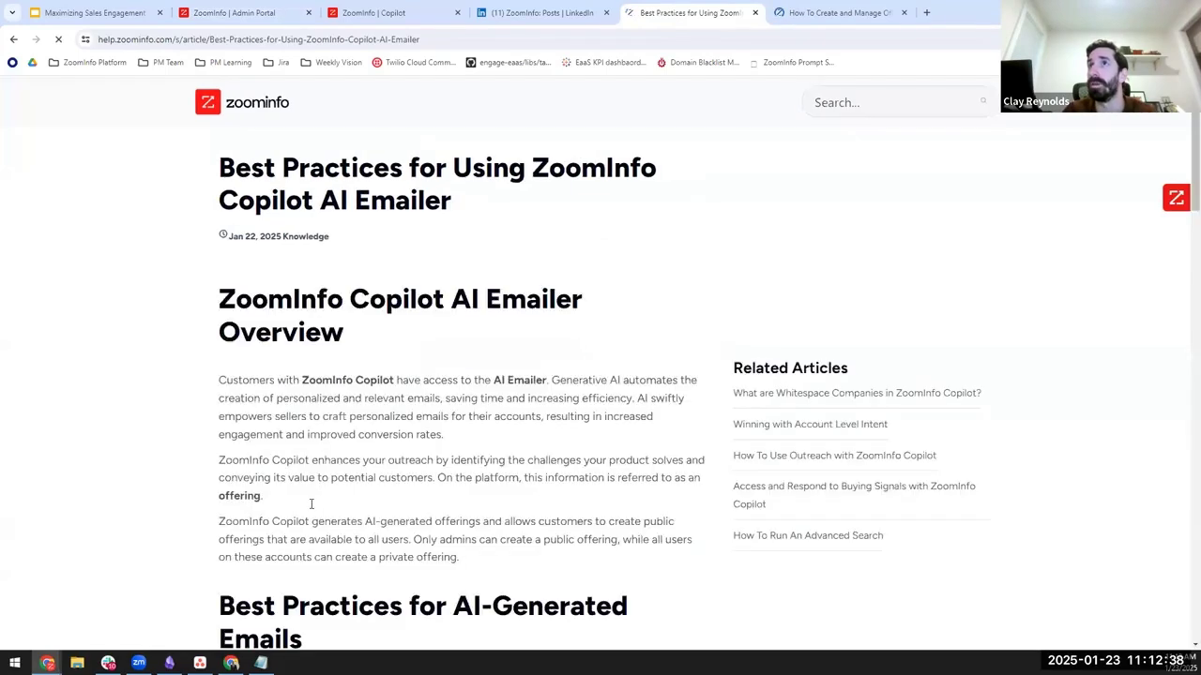
scroll(310, 511, "down", 4)
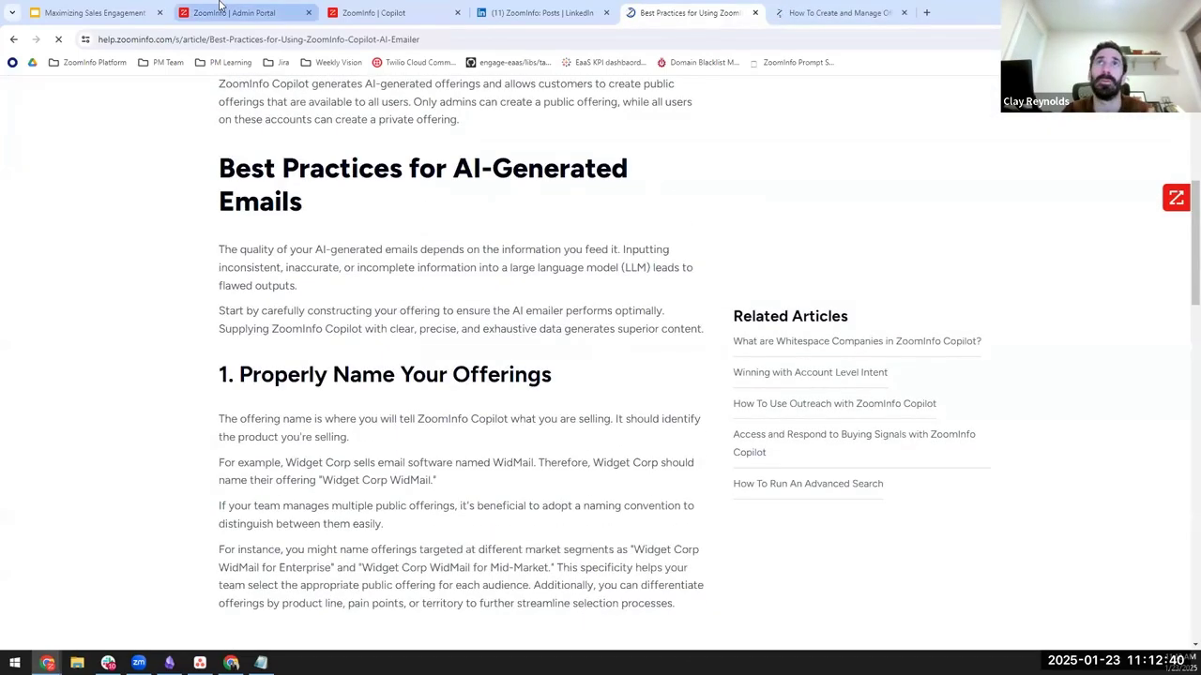
left_click(220, 6)
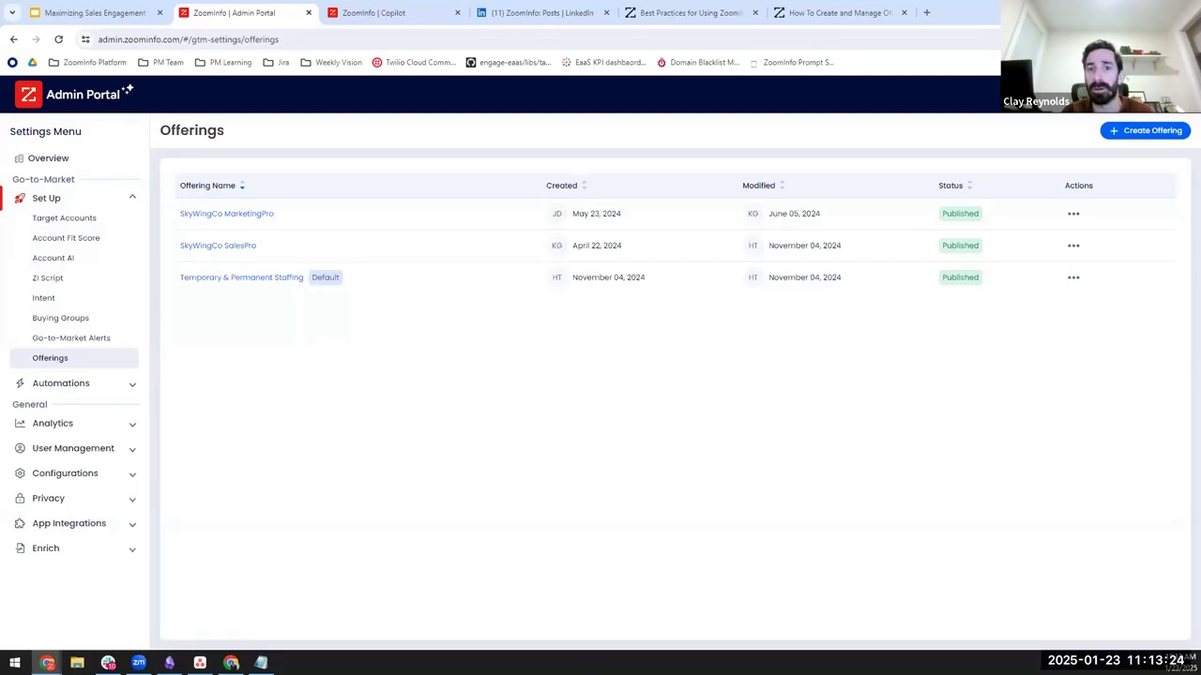
Switch to the Copilot home page, expand ReliaQuest's update under Top Updates, and examine its signals from the last 7 days
key("ctrl+Tab")
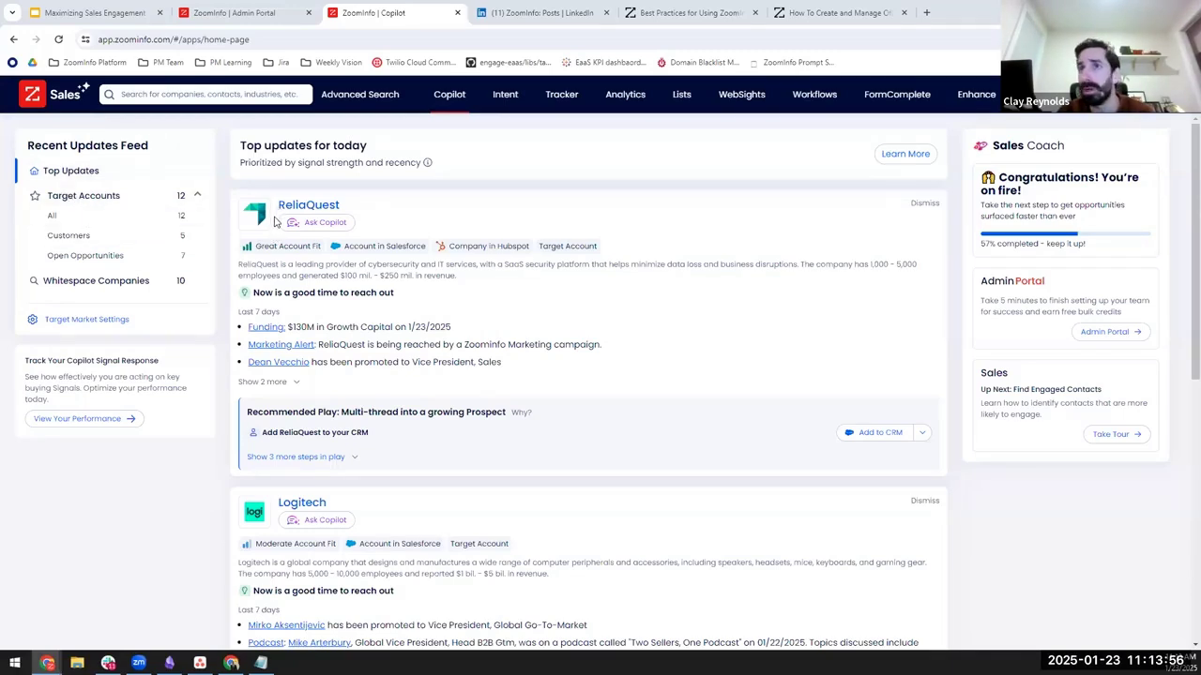
scroll(272, 251, "down", 3)
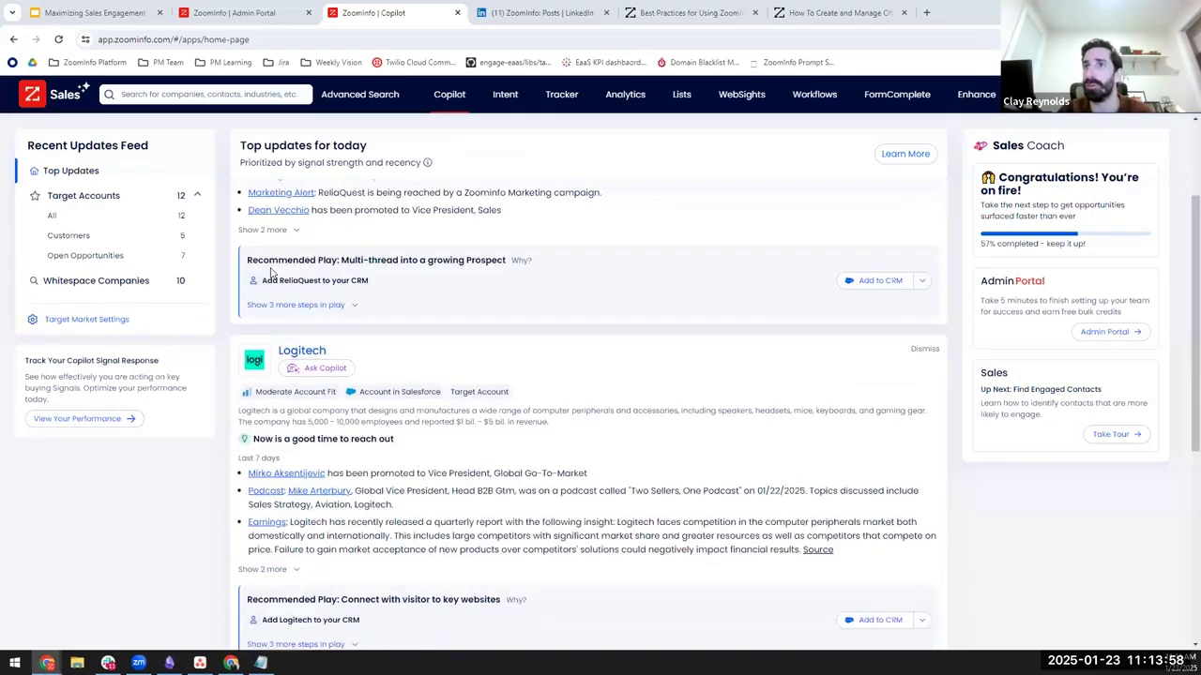
scroll(309, 309, "up", 3)
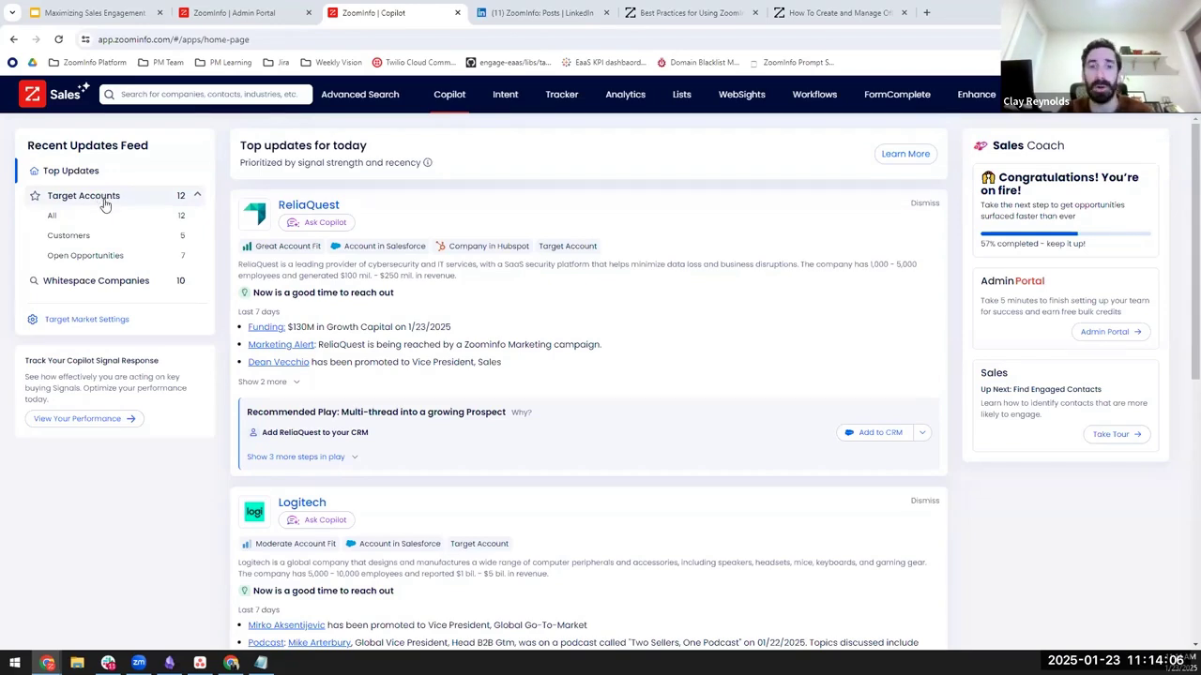
left_click(281, 383)
left_click_drag(563, 414, 240, 319)
left_click(554, 427)
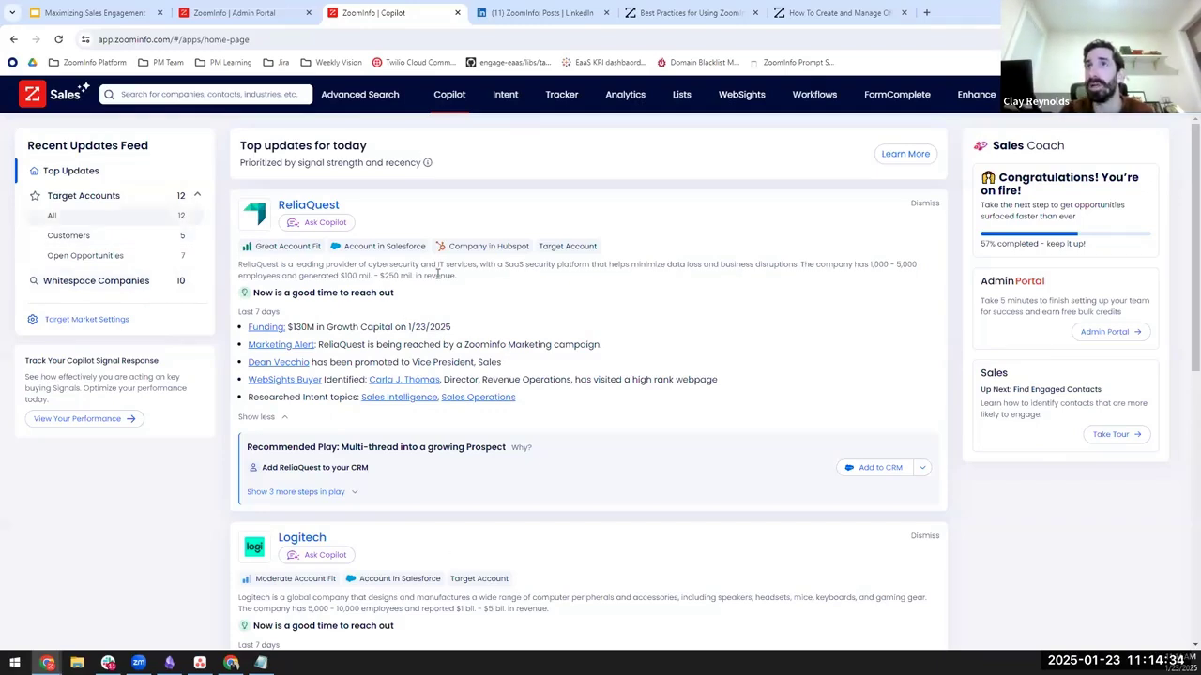
left_click_drag(248, 310, 606, 397)
left_click(602, 400)
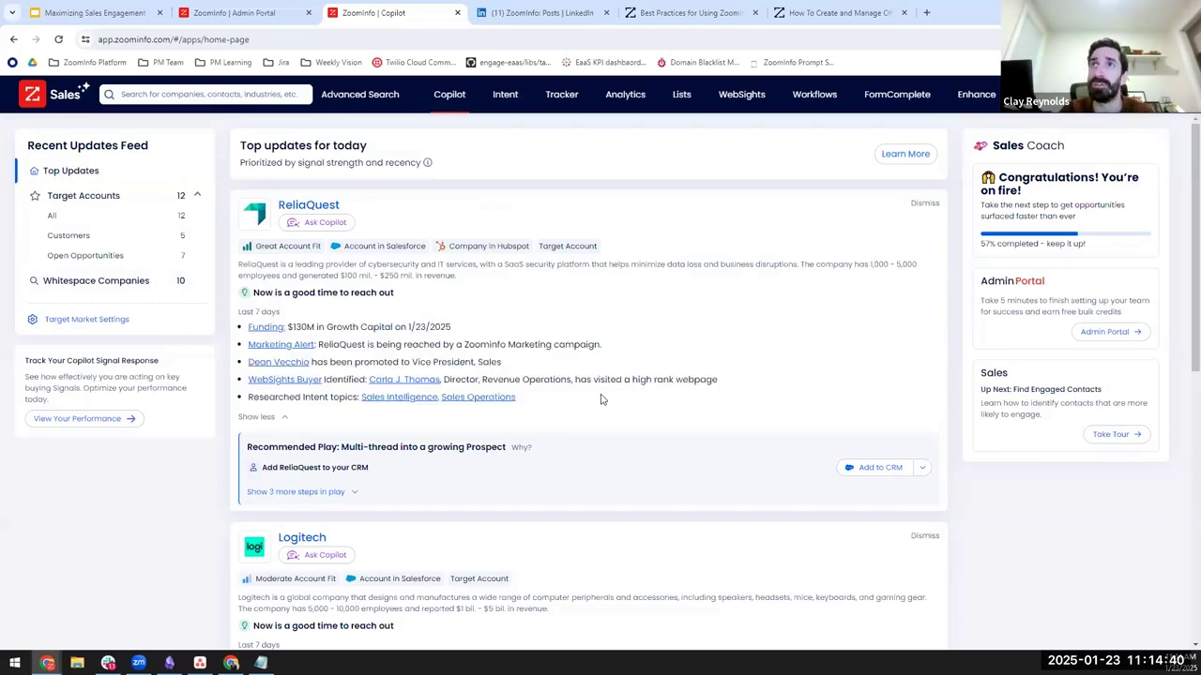
Read the Earnings insight in Logitech's update about its competition and market acceptance of new products
scroll(386, 376, "down", 2)
scroll(387, 375, "down", 3)
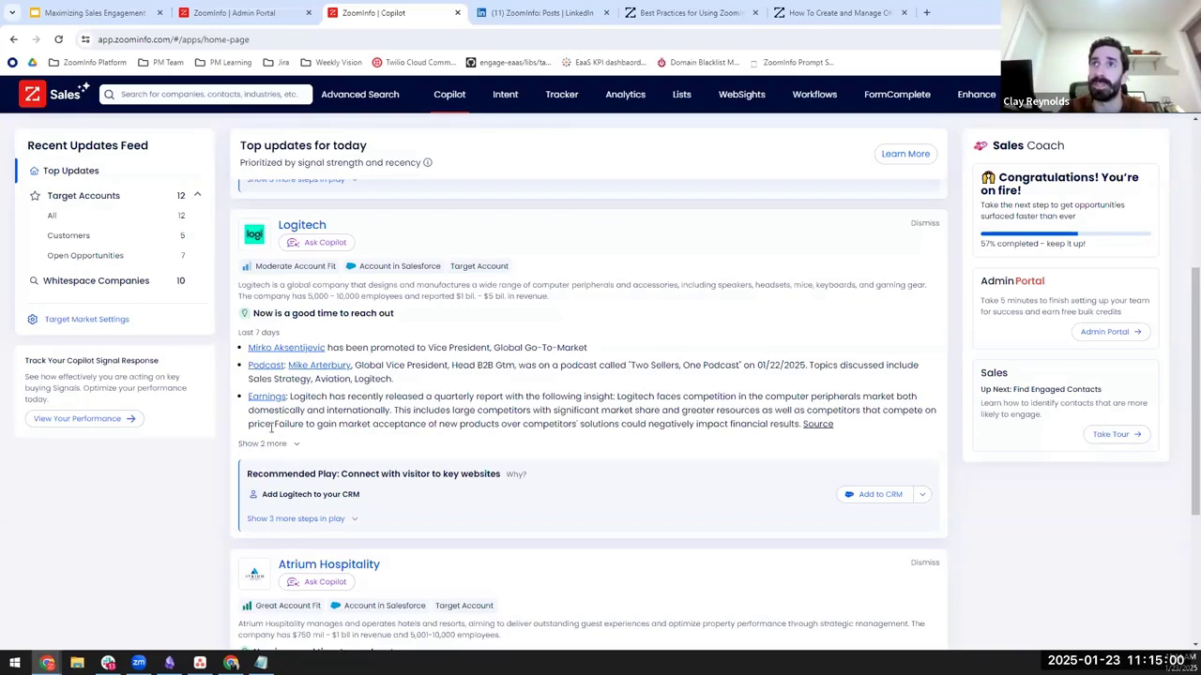
left_click_drag(290, 396, 584, 456)
left_click(496, 423)
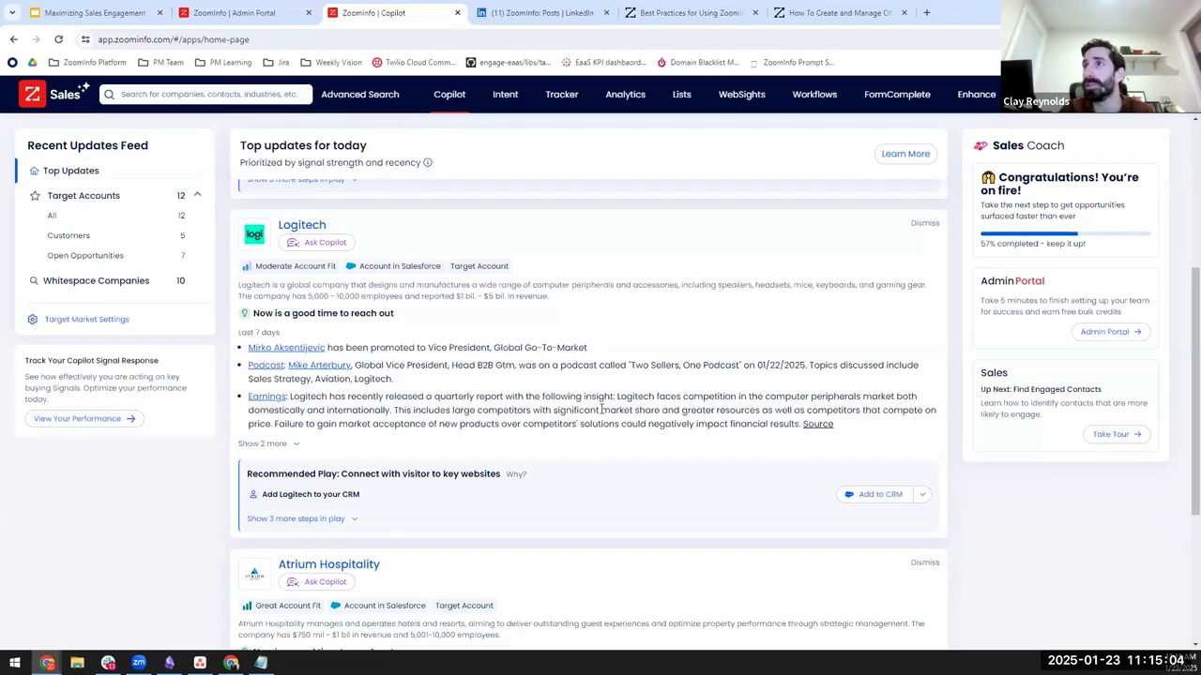
left_click_drag(614, 396, 678, 410)
left_click(281, 424)
left_click_drag(343, 424, 499, 424)
left_click(489, 427)
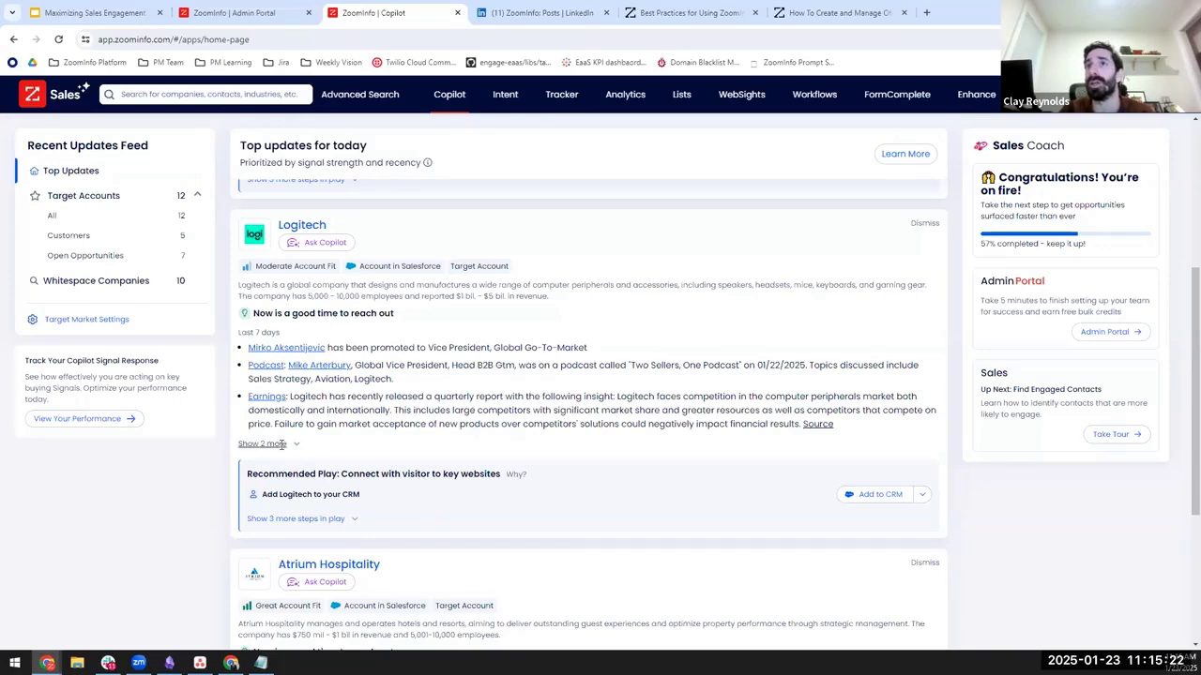
Expand Logitech's remaining signals and examine the researched intent topics and the identified WebSights buyer's job title
left_click(250, 445)
left_click_drag(248, 441, 359, 442)
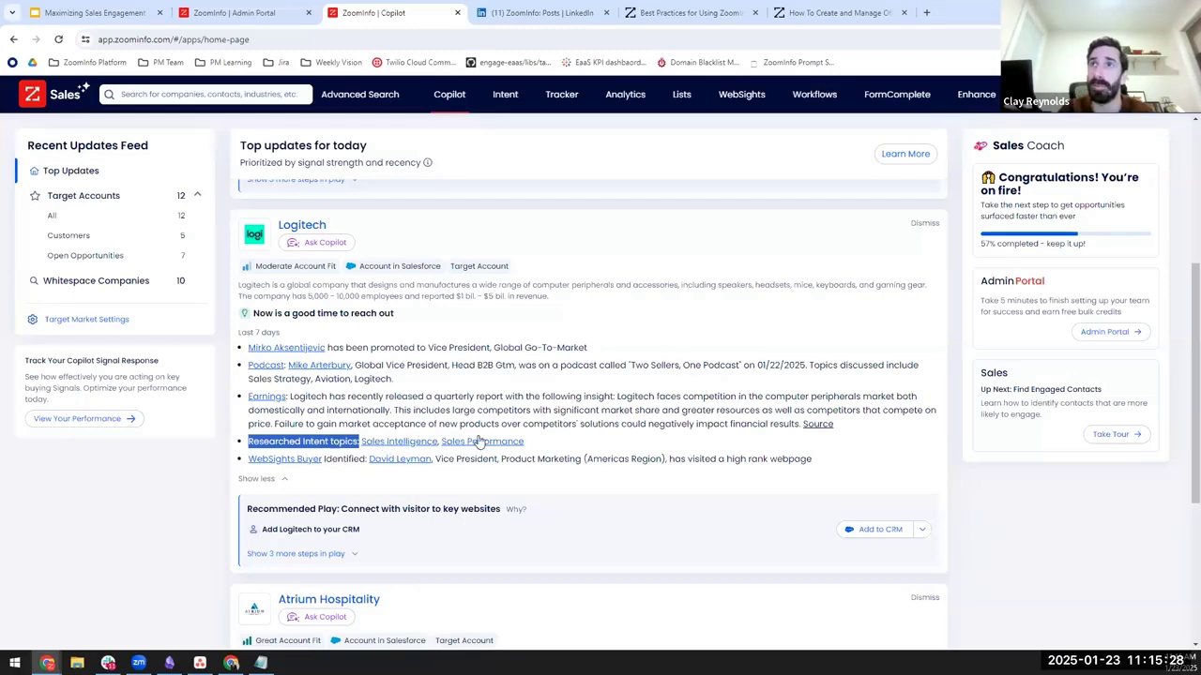
left_click_drag(434, 458, 586, 460)
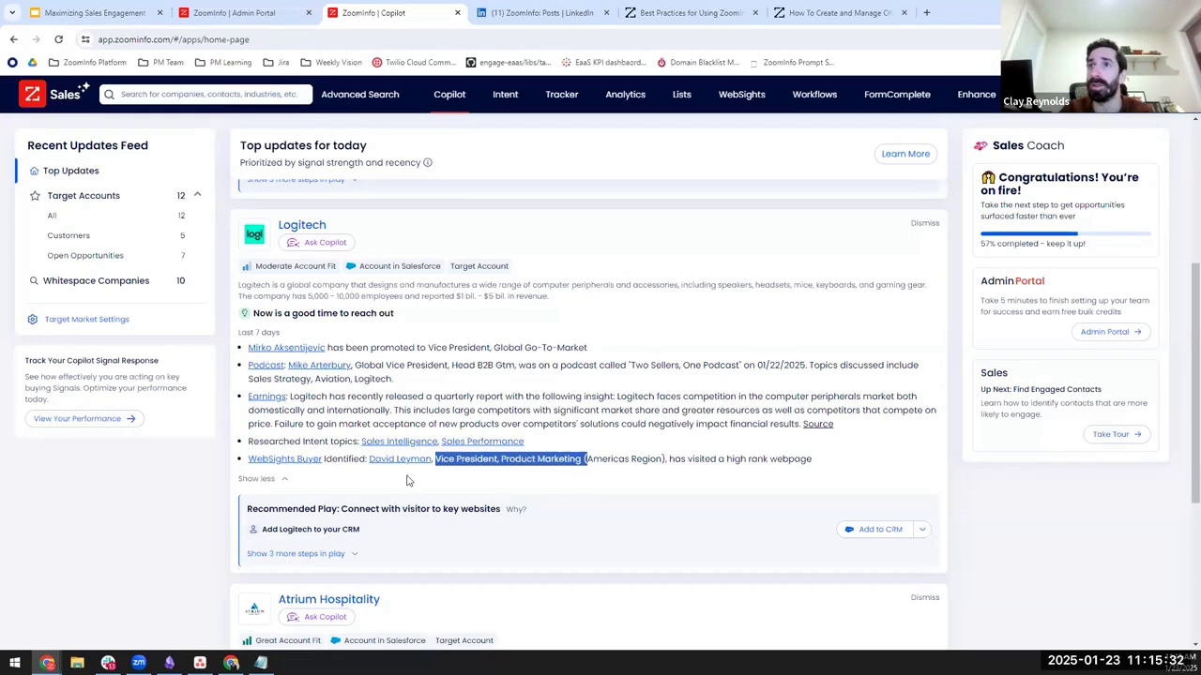
left_click(343, 459)
left_click(820, 466)
Open the Logitech WebSights buyer's website visits, check which high rank pages were visited, and return to the buyer signal
left_click(298, 462)
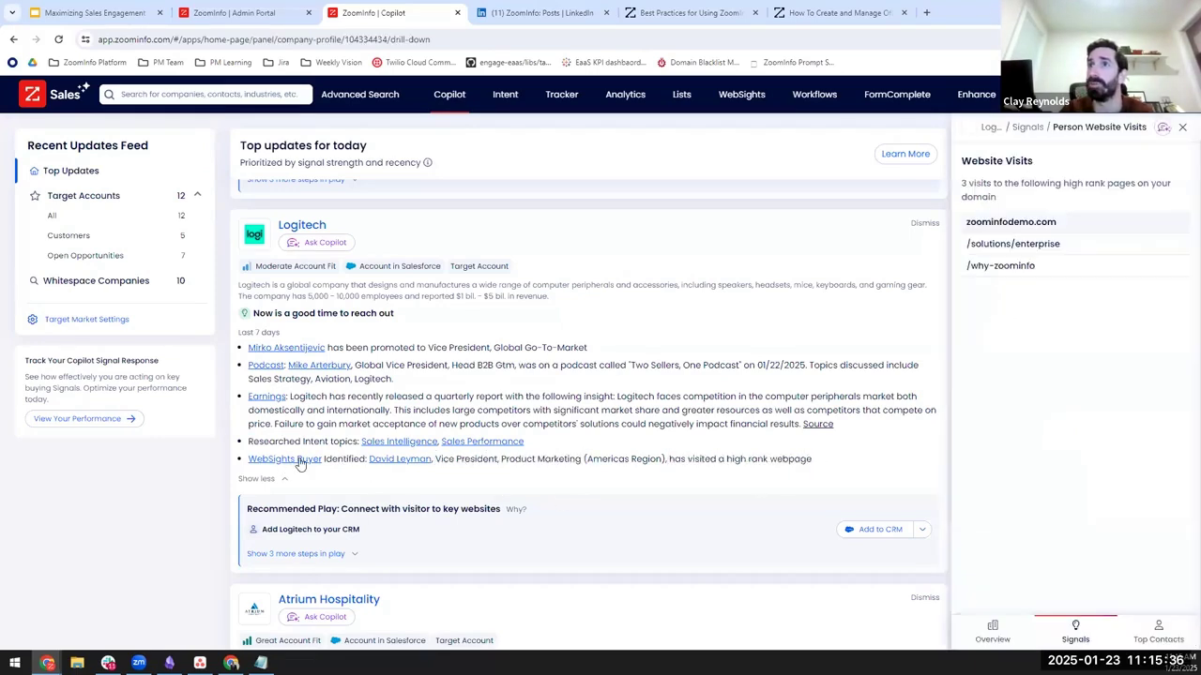
left_click_drag(1049, 272, 1049, 246)
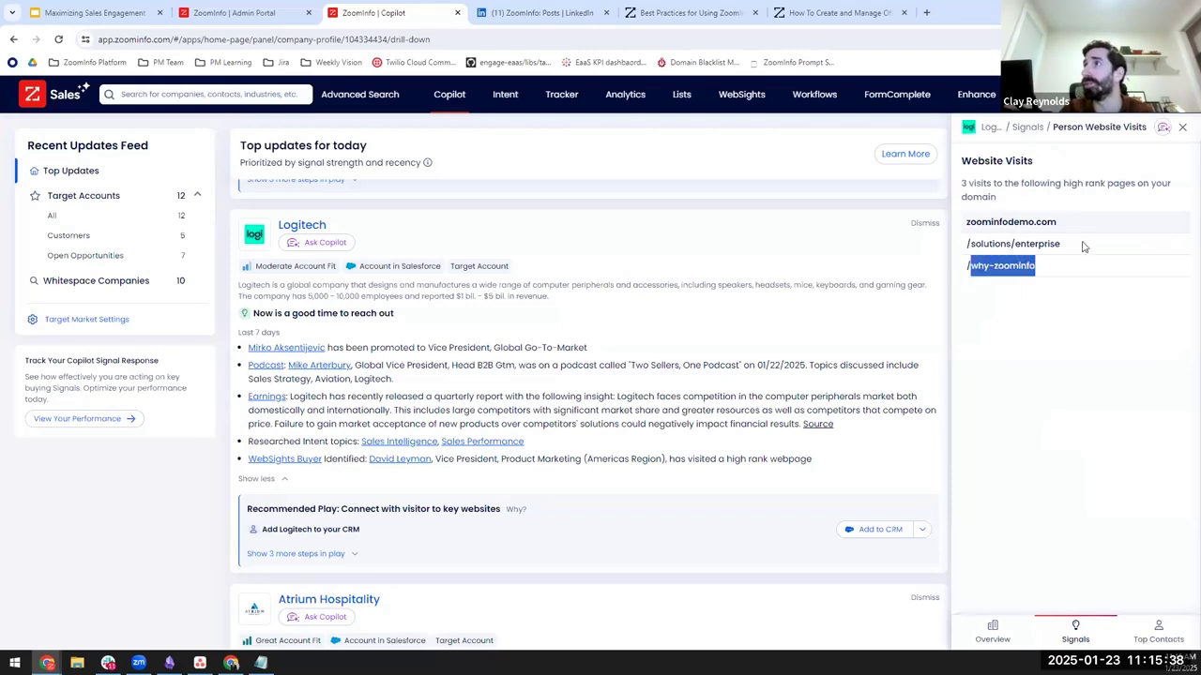
left_click(1184, 126)
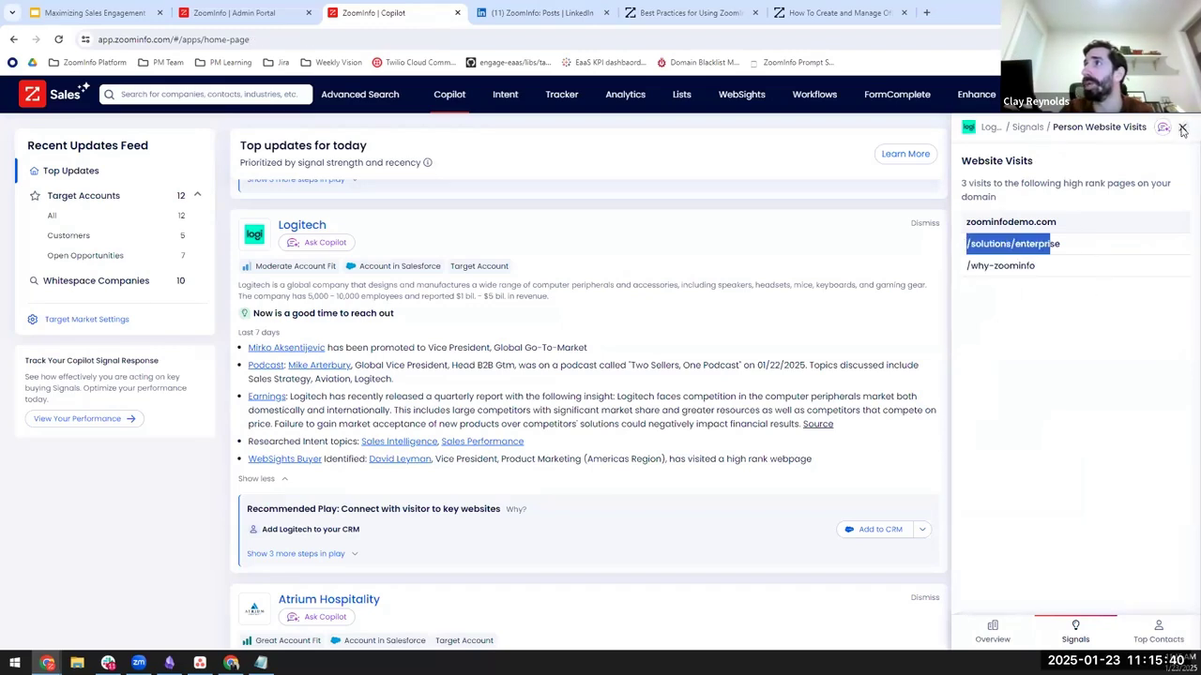
left_click_drag(446, 458, 825, 460)
left_click(812, 478)
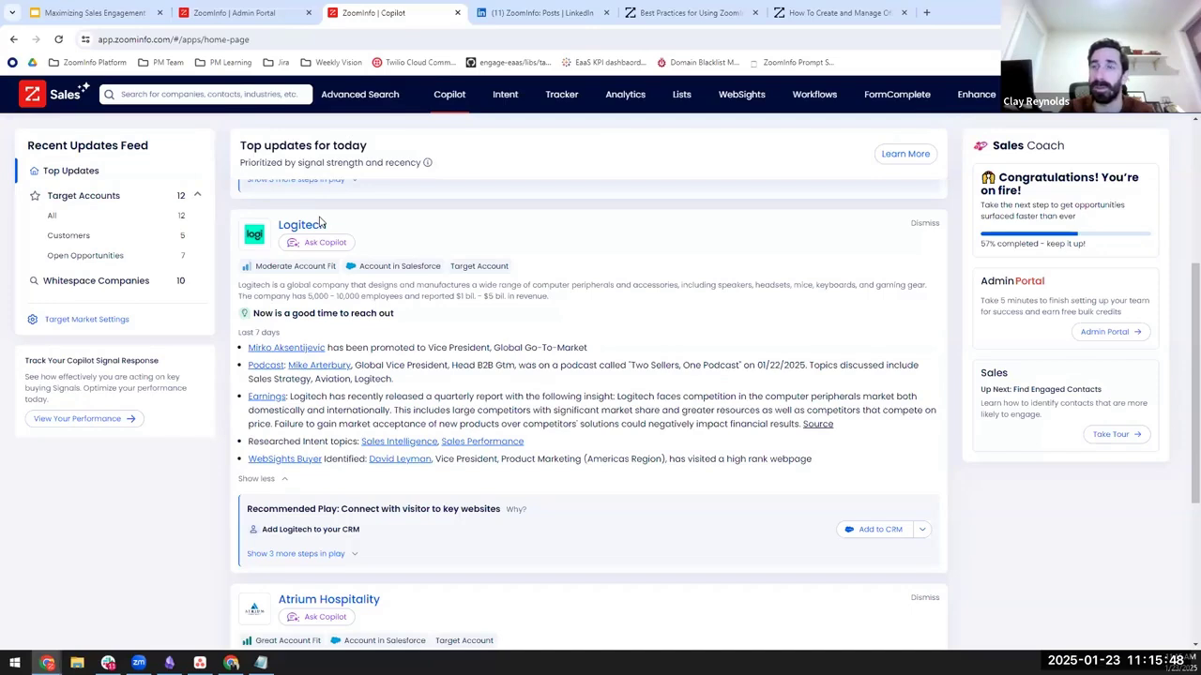
Expand the remaining steps of Logitech's recommended play and review the CRM, introduction and buying group actions
left_click(354, 555)
left_click_drag(249, 509, 502, 510)
scroll(112, 496, "down", 1)
left_click(620, 388)
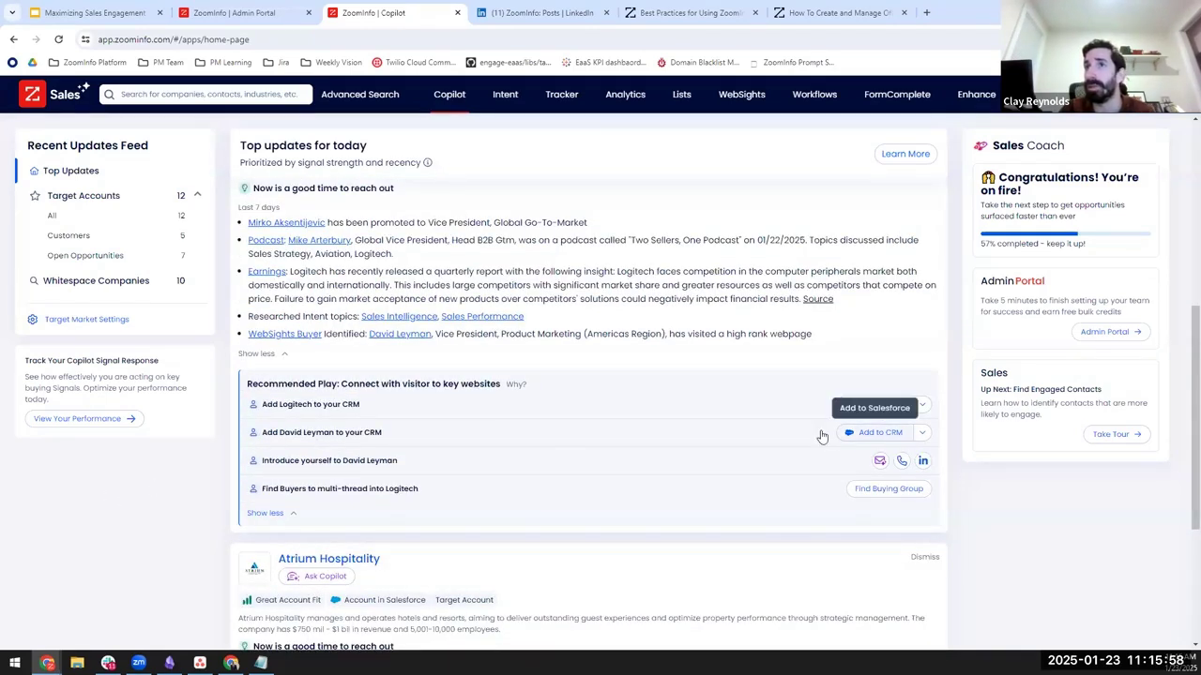
left_click(433, 494)
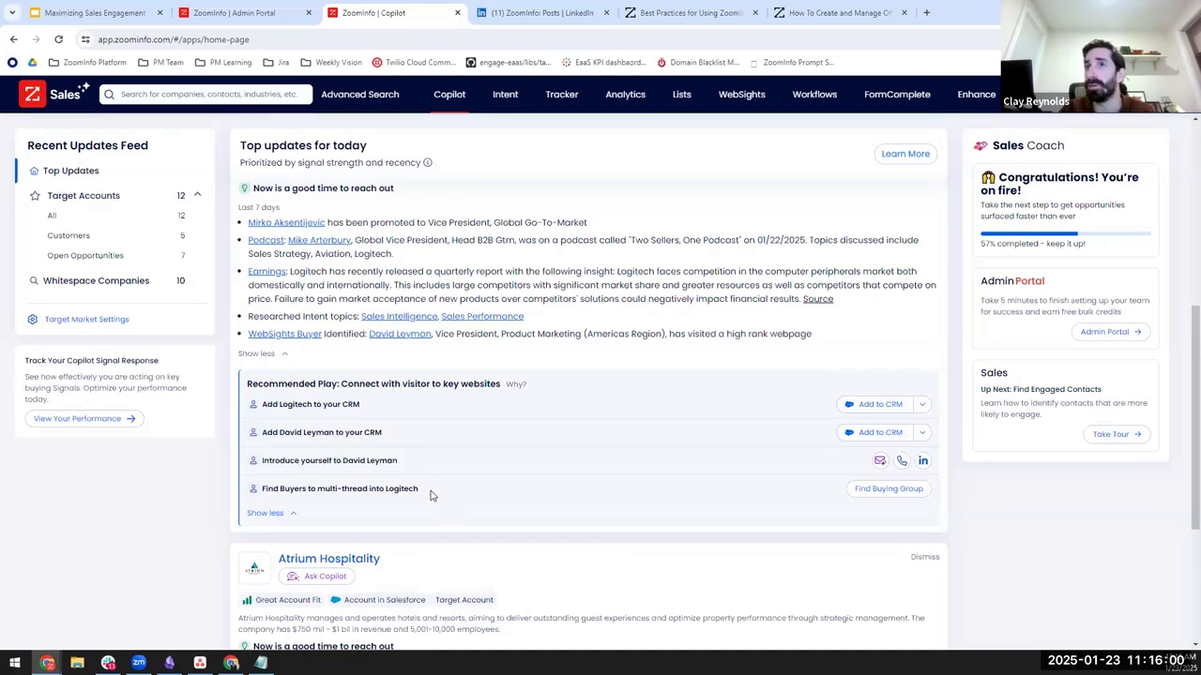
left_click_drag(396, 461, 256, 467)
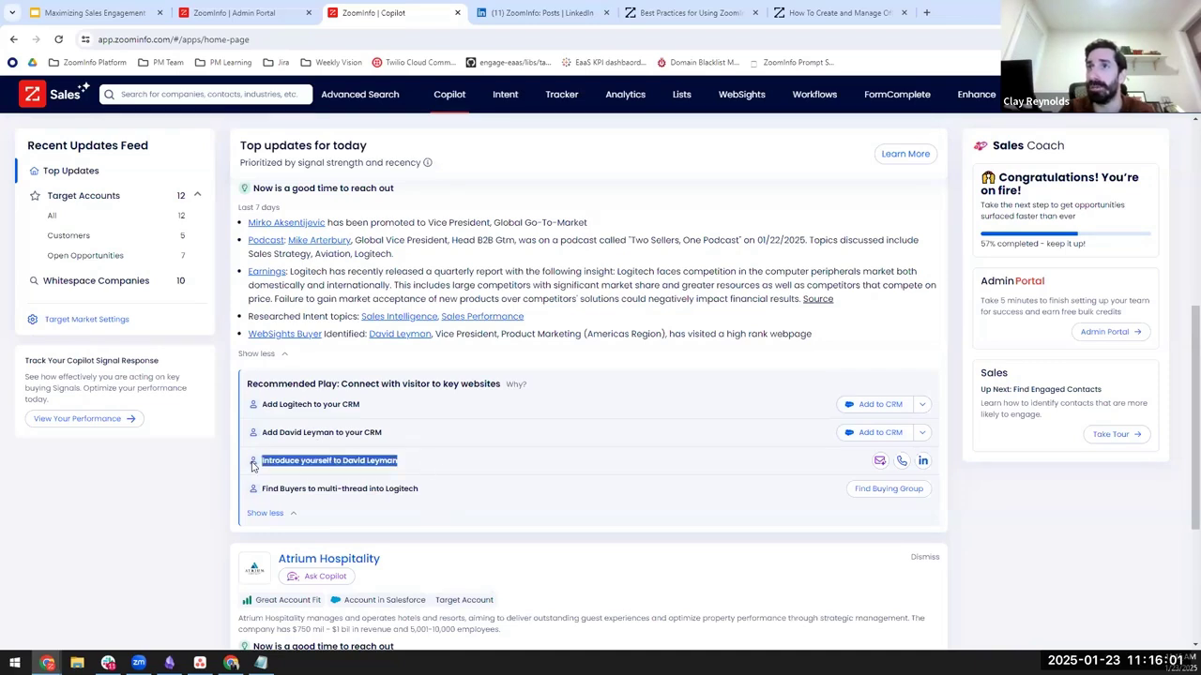
left_click(345, 451)
triple_click(427, 469)
left_click(964, 463)
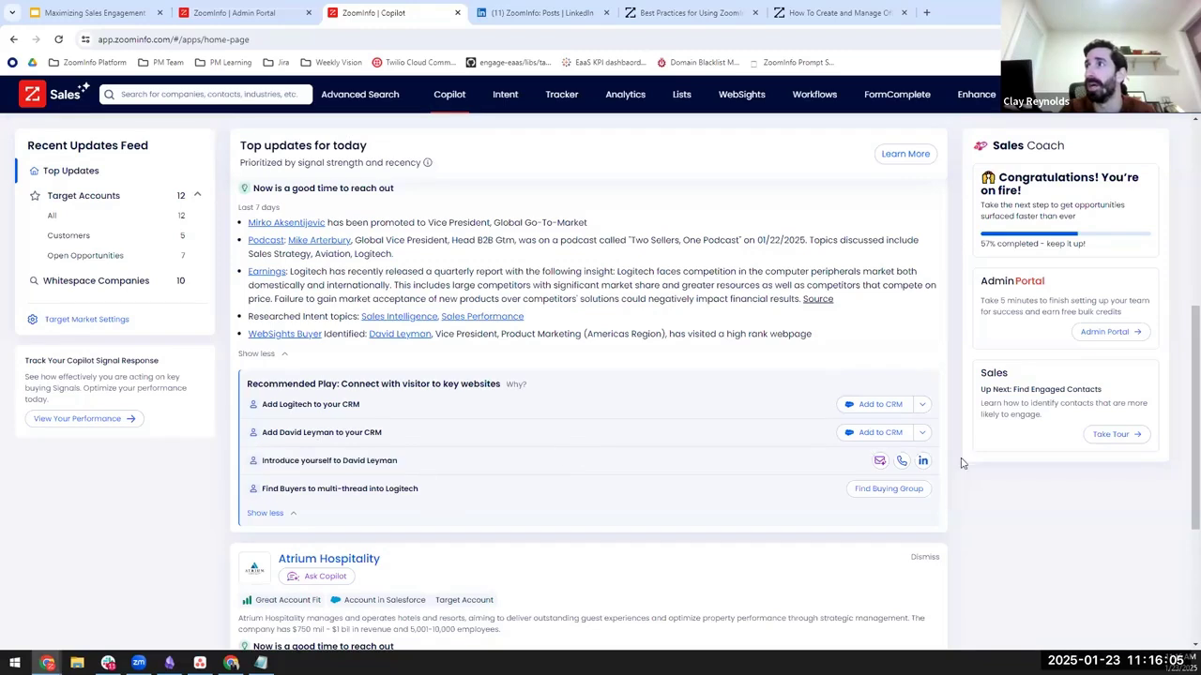
Open the call preparation for the Logitech WebSights buyer and compare it with the play's add-to-CRM steps
left_click(901, 462)
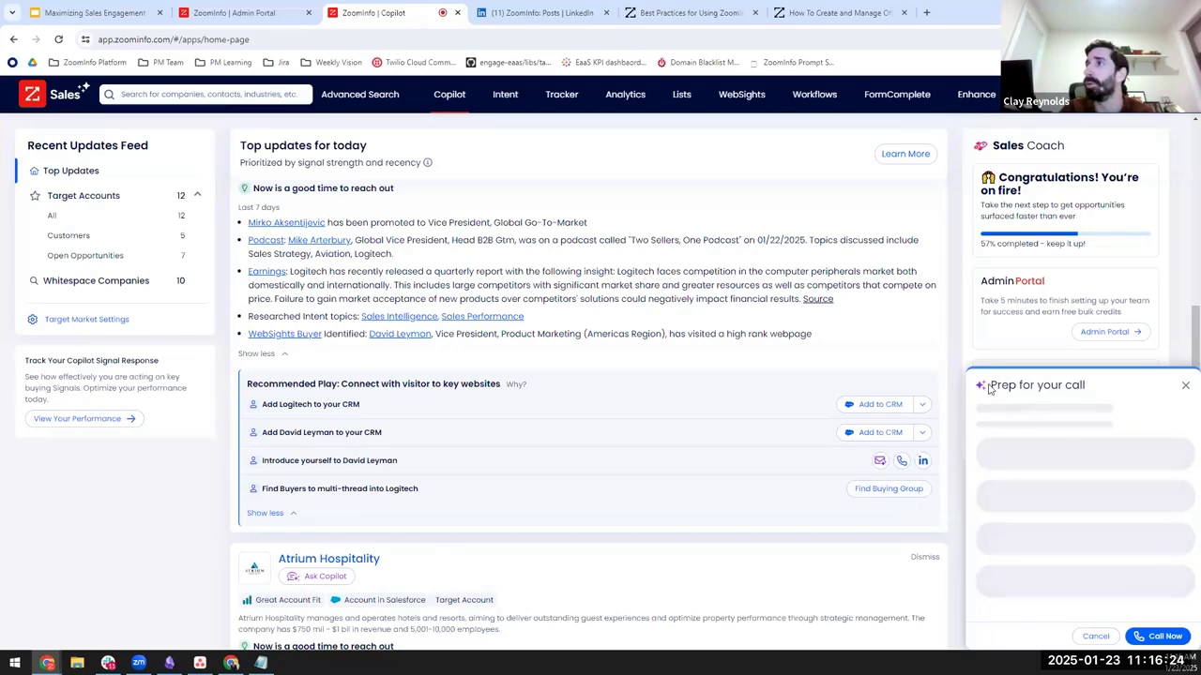
left_click_drag(988, 389, 1049, 469)
left_click(1032, 390)
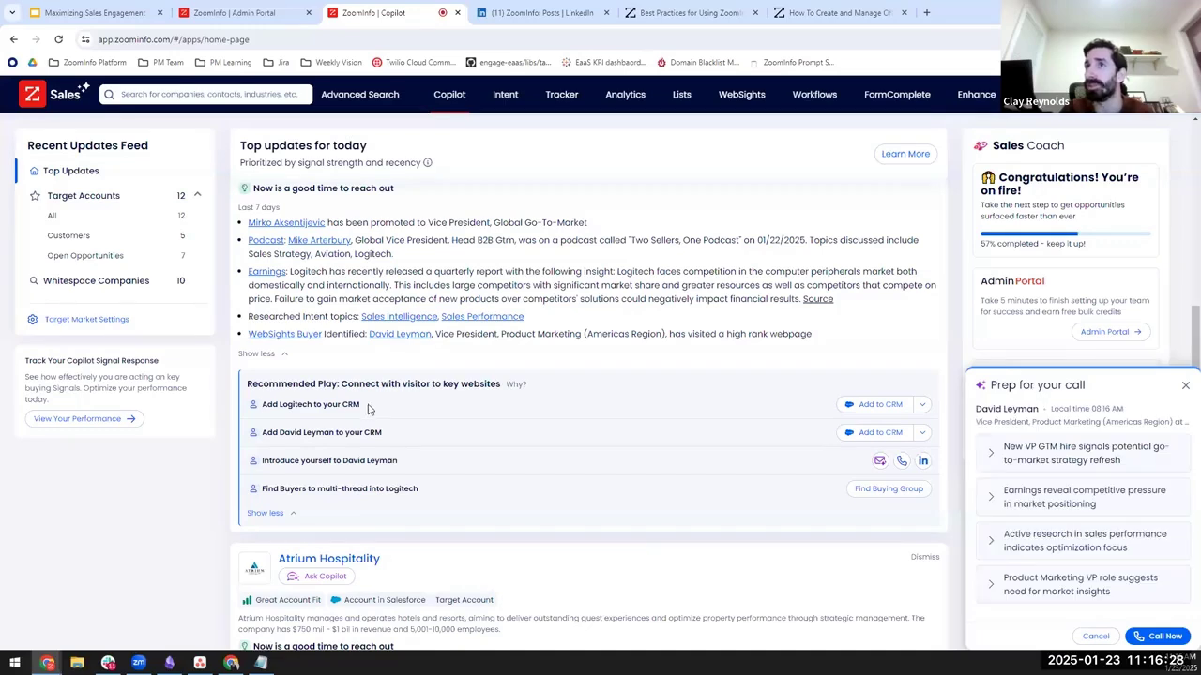
triple_click(278, 404)
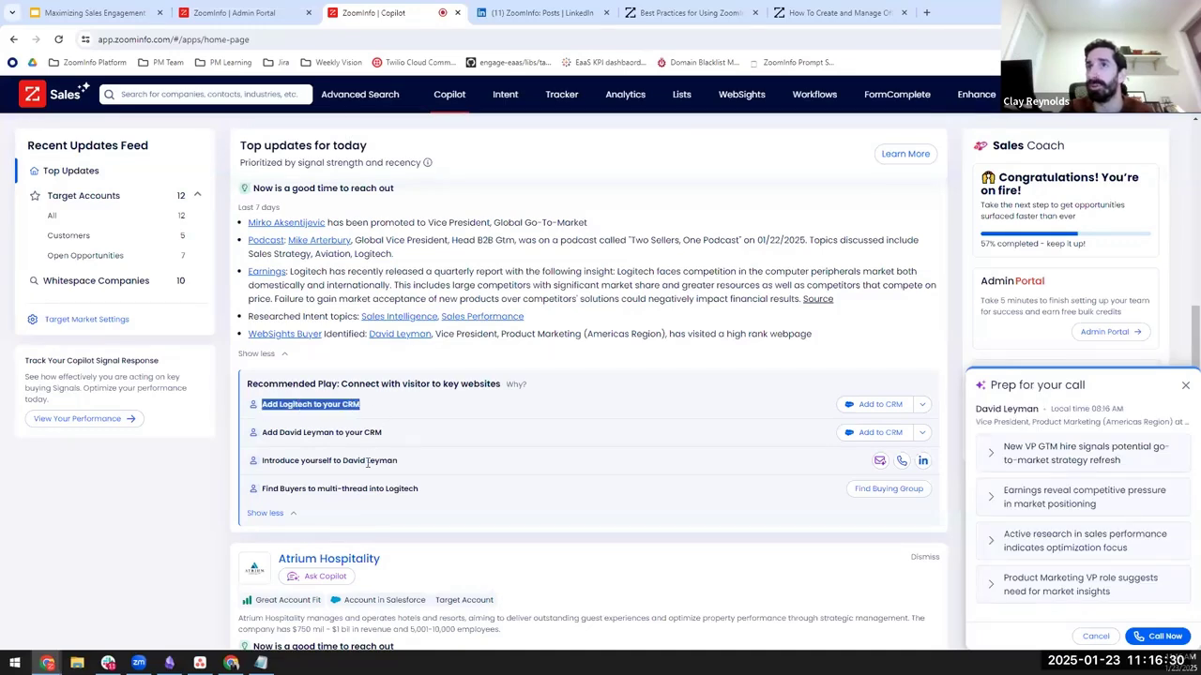
left_click(310, 431)
left_click_drag(279, 433, 335, 433)
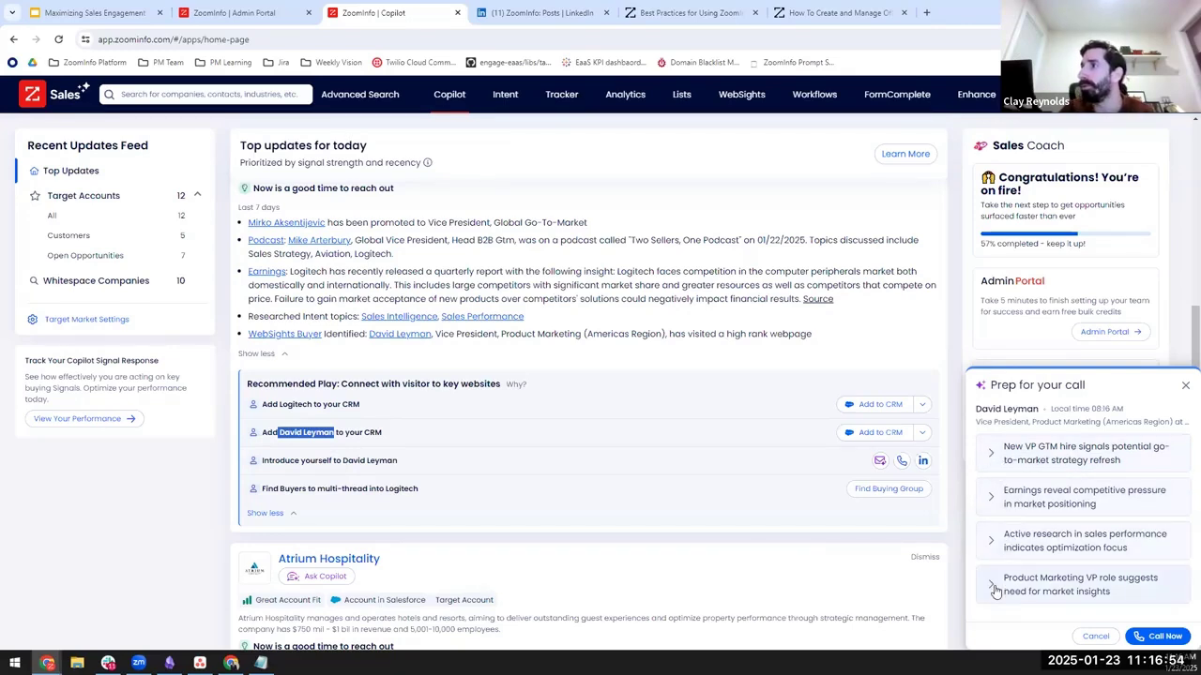
Expand the talking point "Earnings reveal competitive pressure in market positioning" and read how it ties in the Pipeline and MarketingOS offerings
left_click(993, 505)
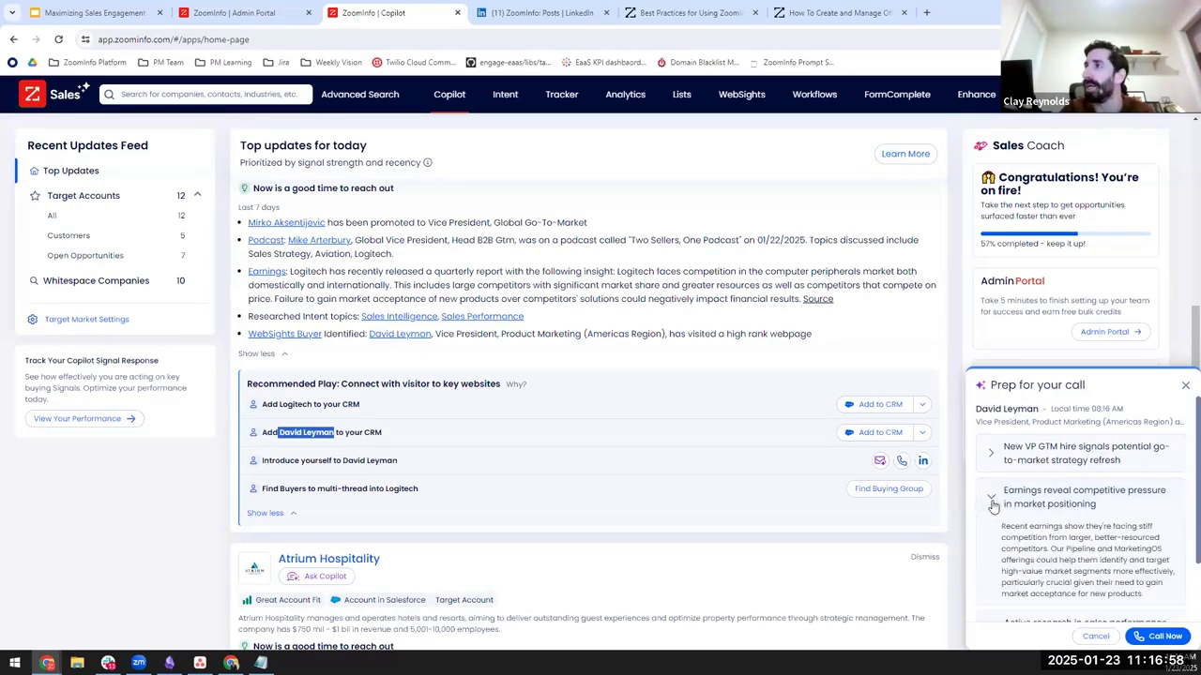
left_click_drag(1001, 526, 1173, 573)
left_click(1091, 551)
double_click(1144, 550)
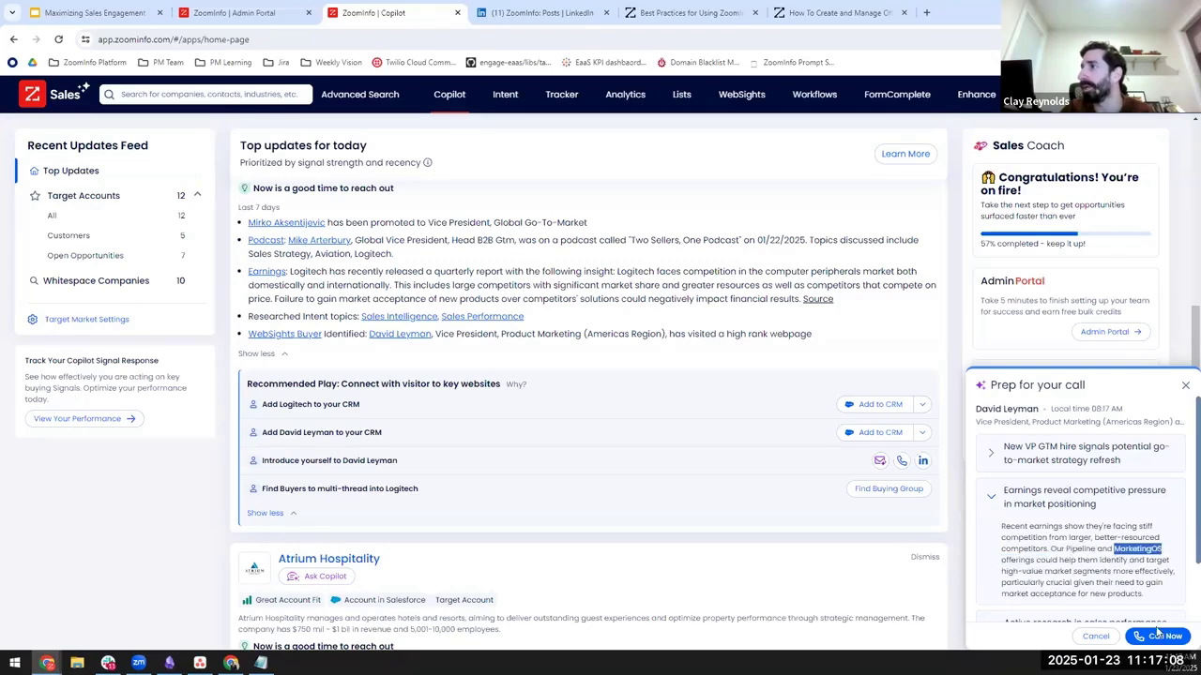
left_click_drag(1090, 560, 1135, 561)
left_click_drag(1002, 572, 1144, 605)
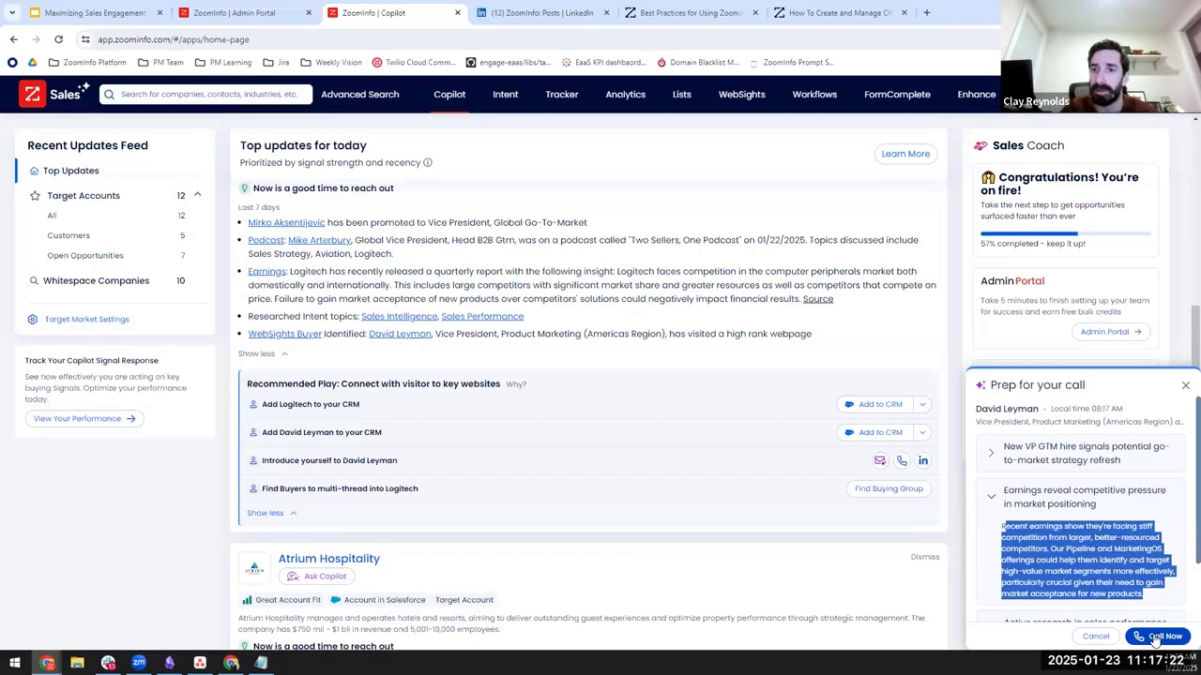
Start the call to the Logitech buyer and close the dialer
left_click(1156, 638)
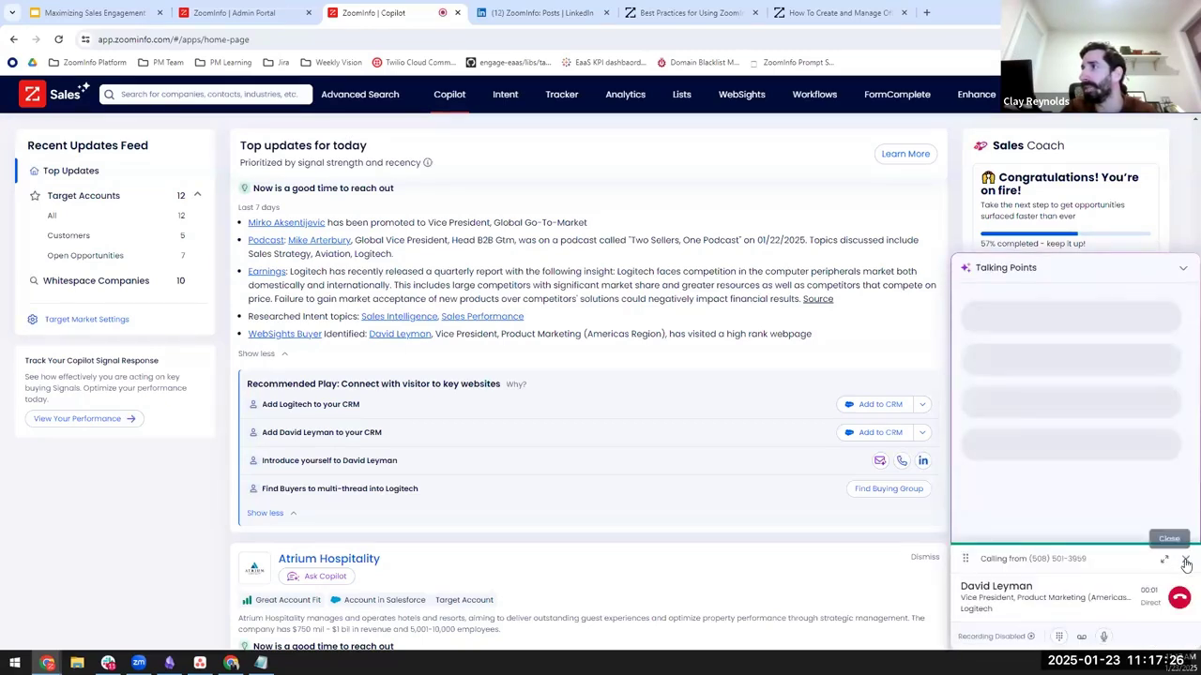
left_click(1184, 562)
left_click(672, 405)
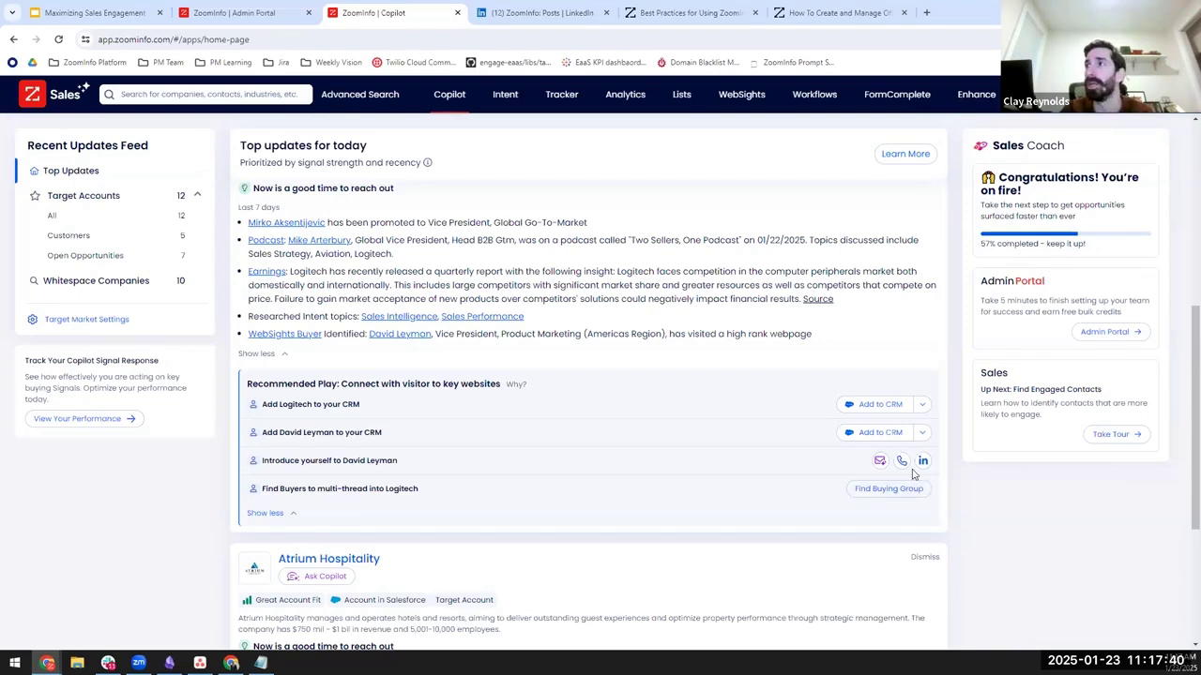
Generate an AI introduction email to the Logitech buyer and review the ZoomInfo Insights available for personalization
left_click_drag(398, 462, 261, 462)
left_click(1076, 465)
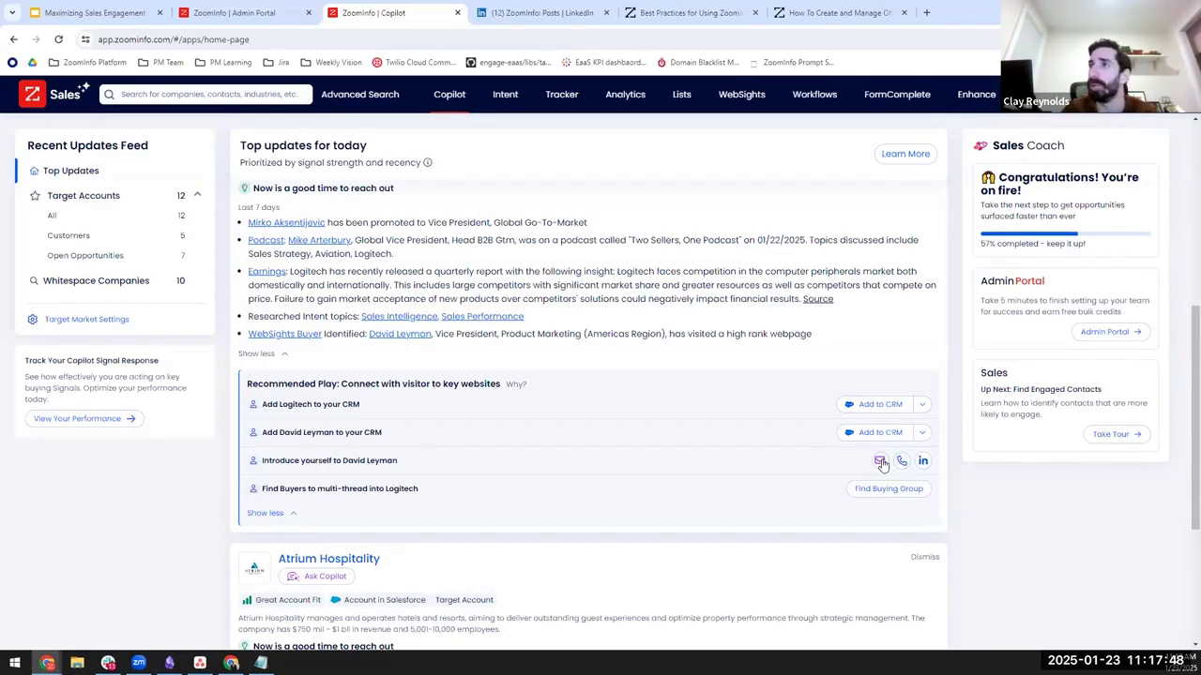
left_click(879, 460)
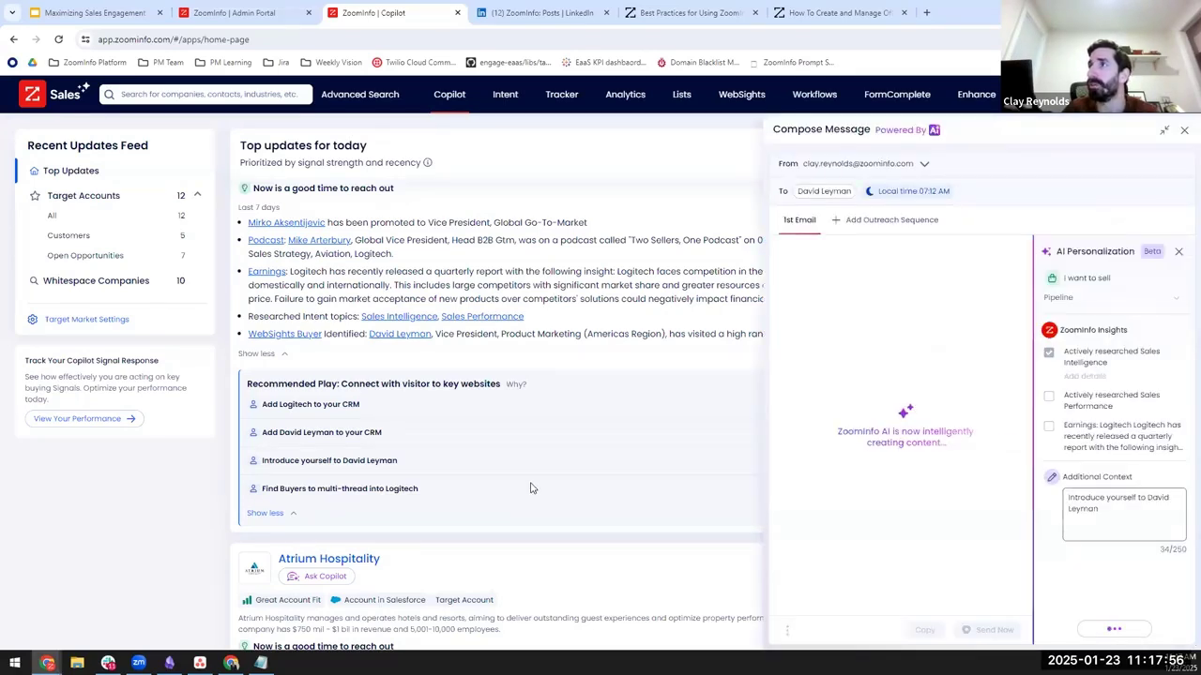
left_click_drag(1060, 328, 1181, 448)
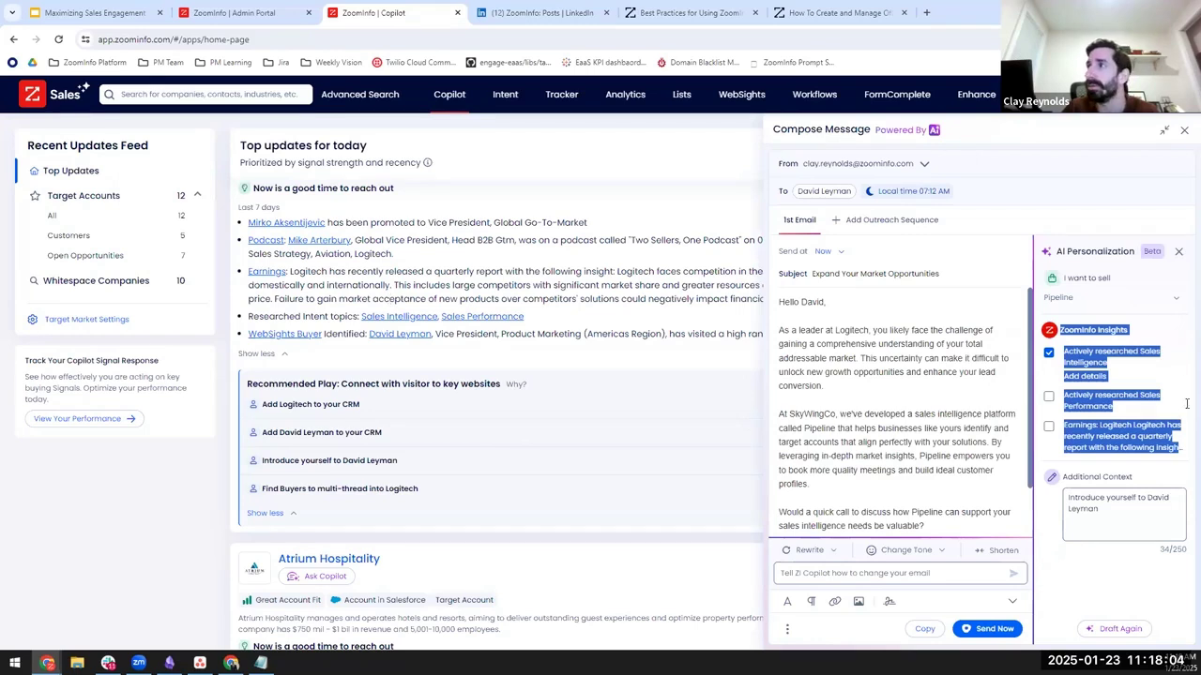
left_click(1101, 329)
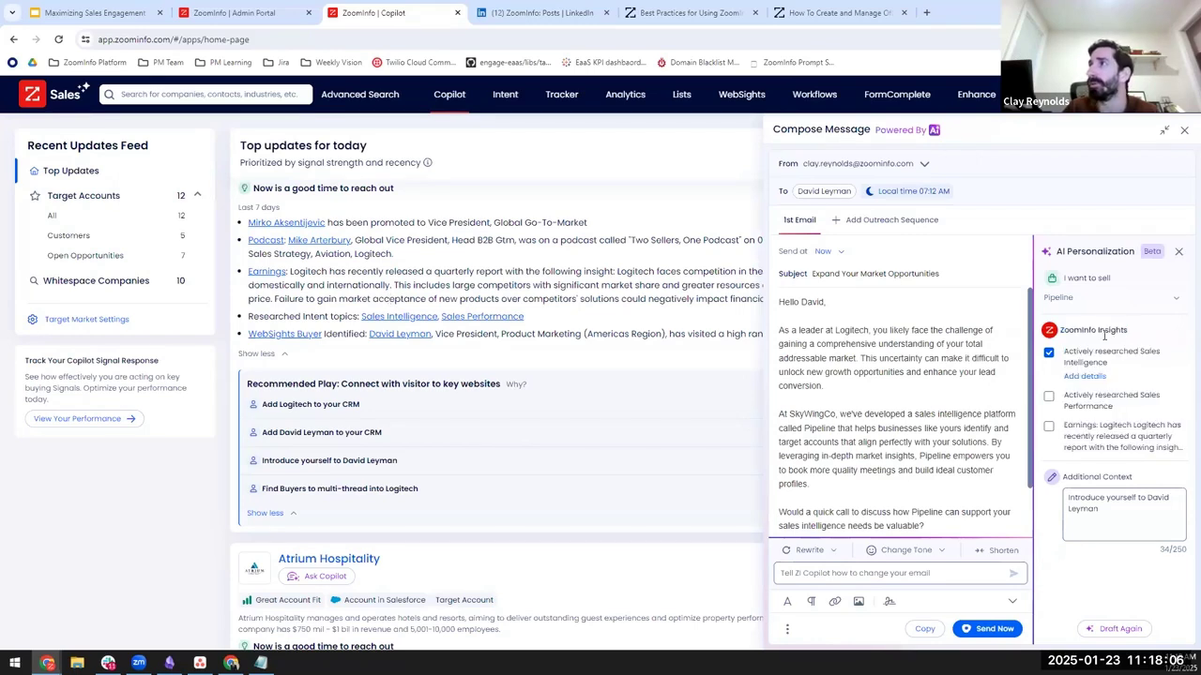
Base the email personalization on the Earnings insight instead of Sales Intelligence research, and clear the additional context
left_click(1049, 353)
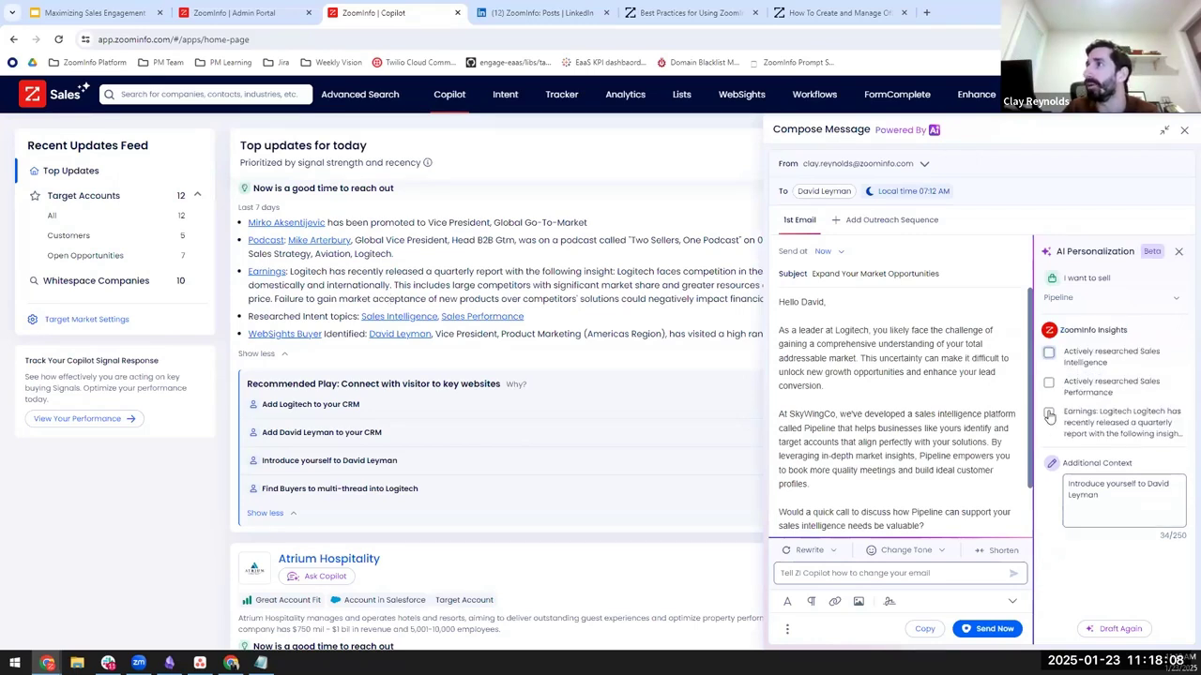
left_click(1049, 414)
double_click(1074, 412)
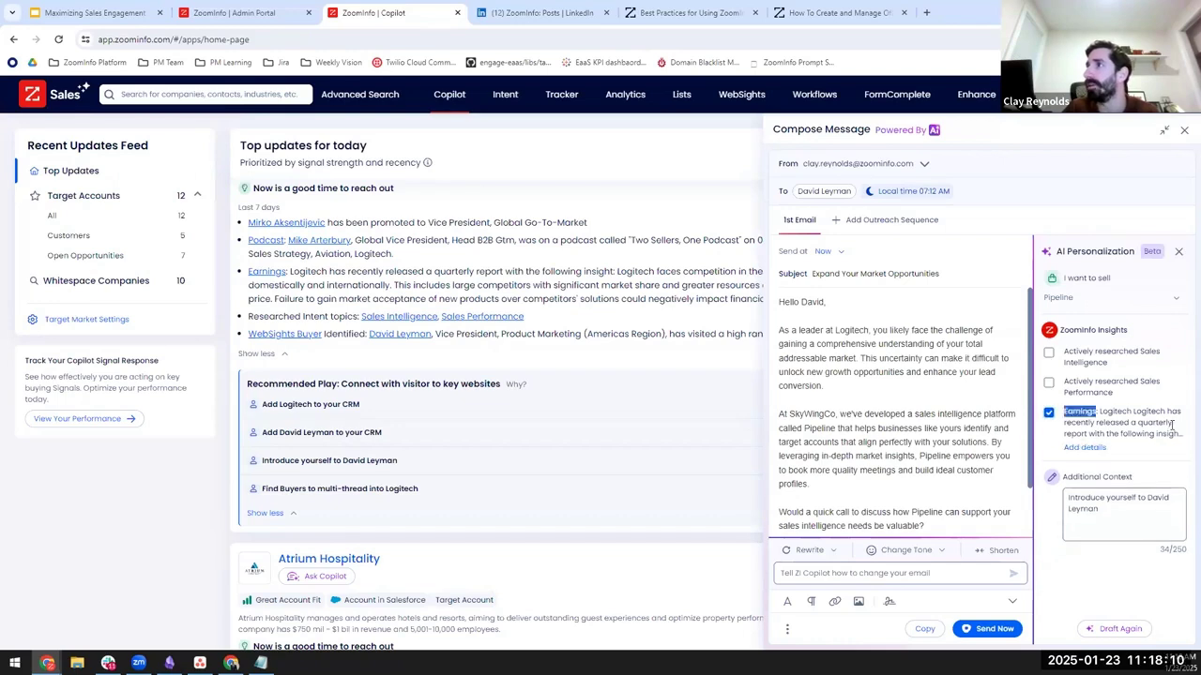
left_click_drag(1099, 510, 1070, 497)
key("BackSpace")
left_click(1080, 491)
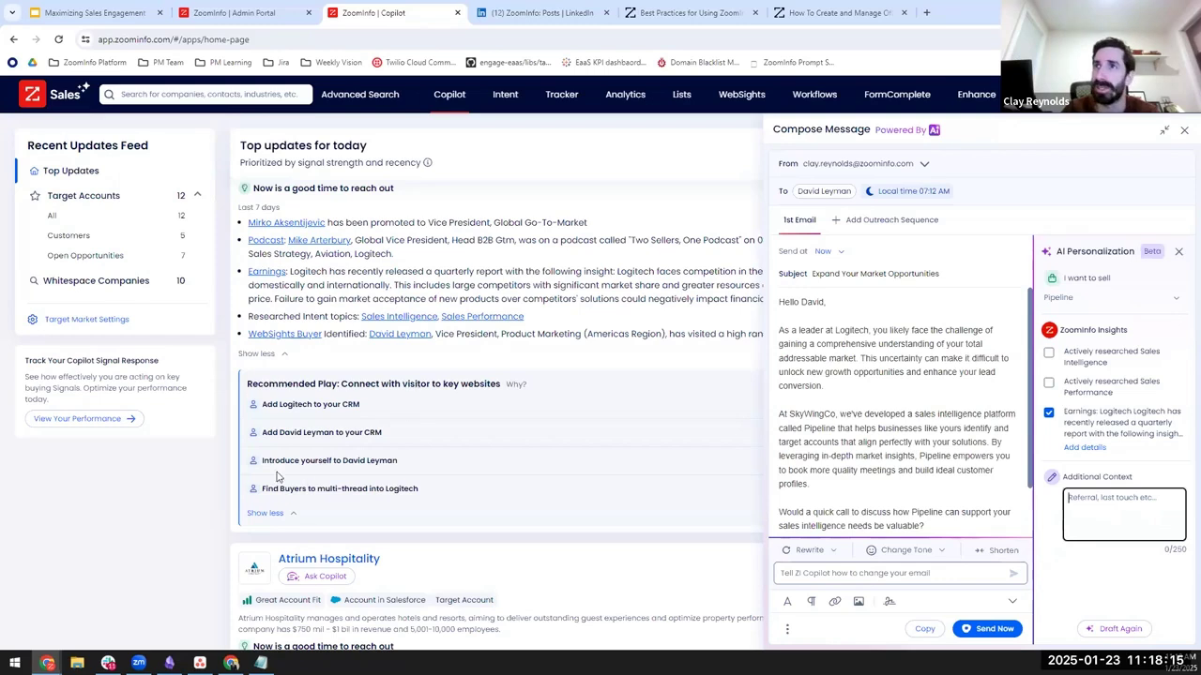
triple_click(417, 465)
left_click(469, 461)
left_click(1116, 502)
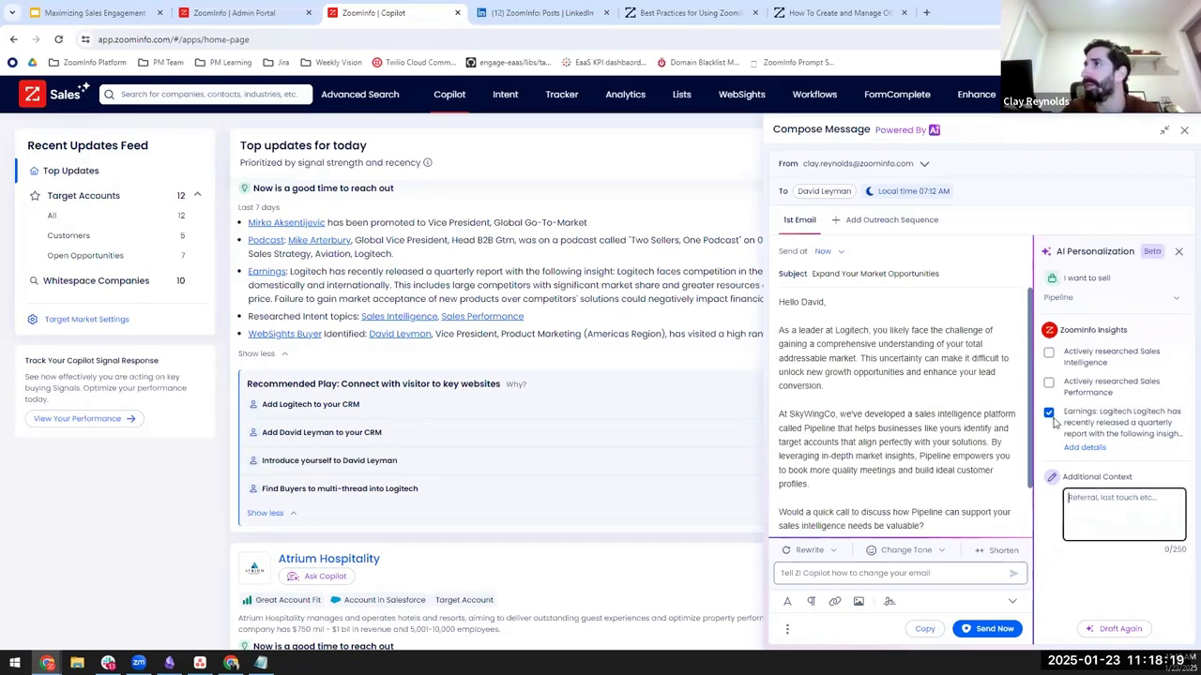
Browse the private and public offerings that can be chosen as what to sell in the email
left_click(1068, 302)
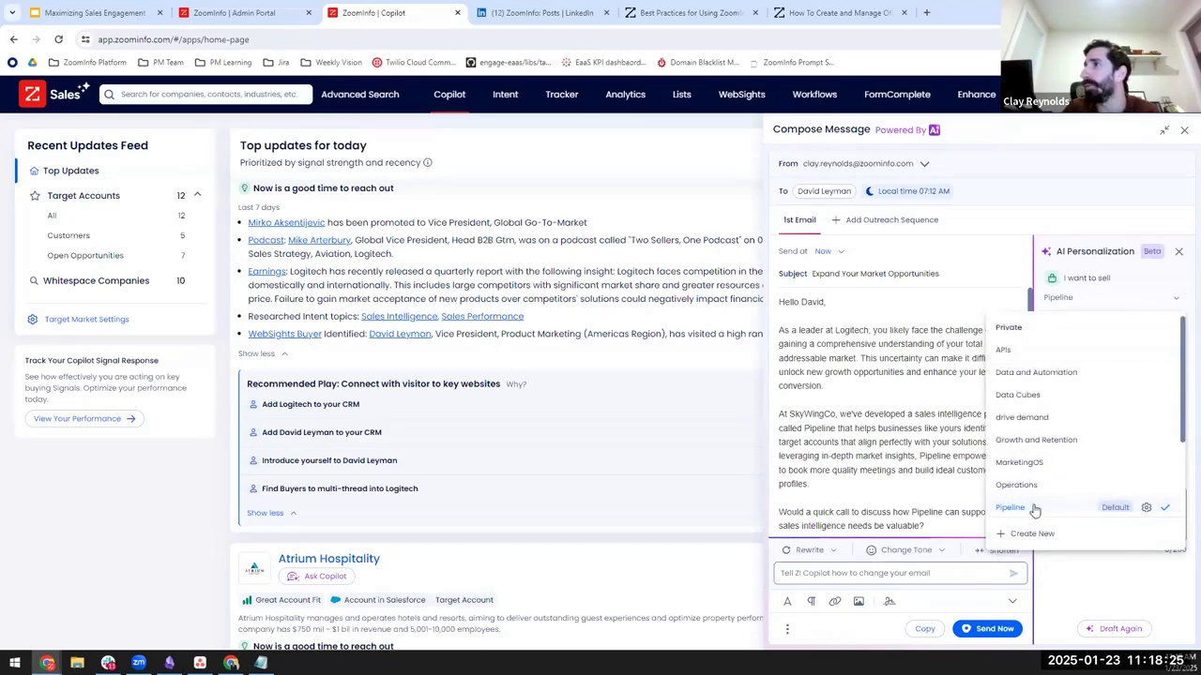
scroll(1046, 450, "down", 1)
scroll(1039, 417, "up", 1)
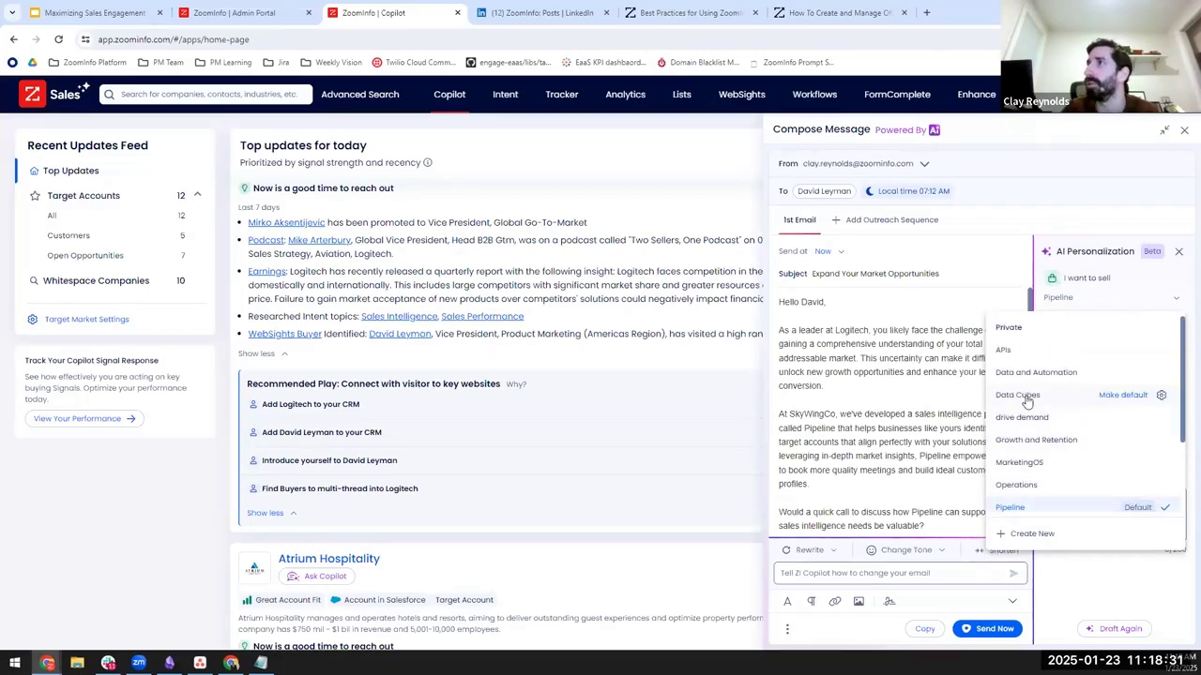
scroll(1032, 403, "down", 2)
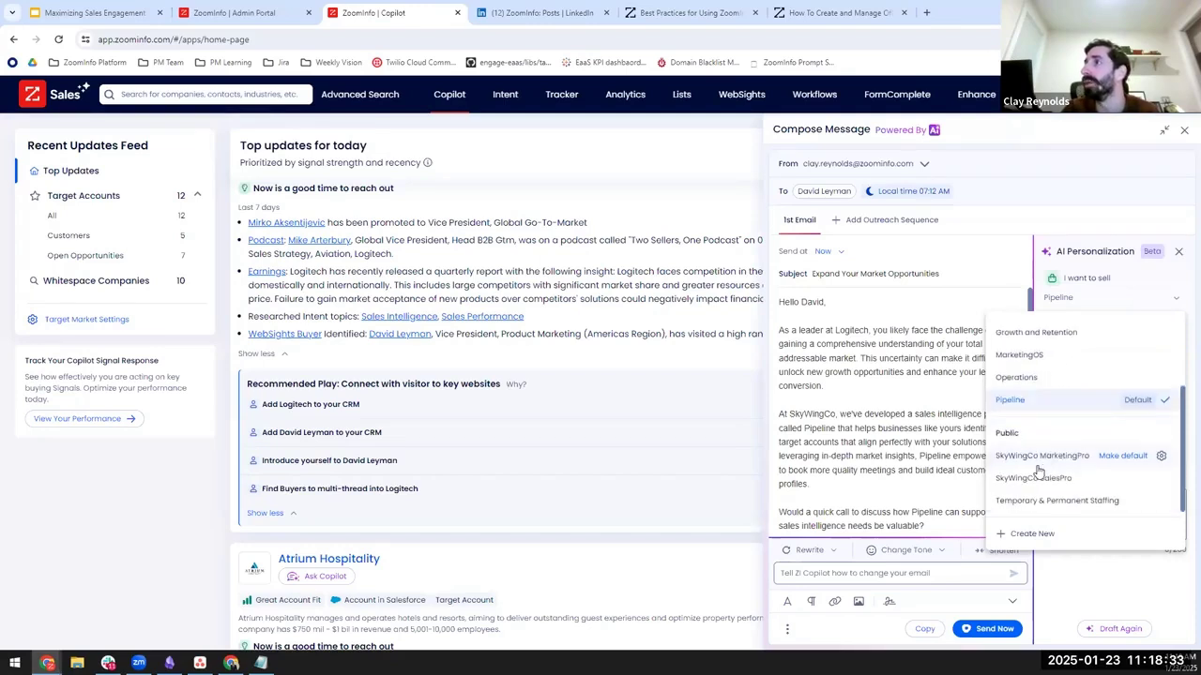
Open the Pipeline offering's details, review its pain points and value proposition, and close it without saving
left_click(1145, 399)
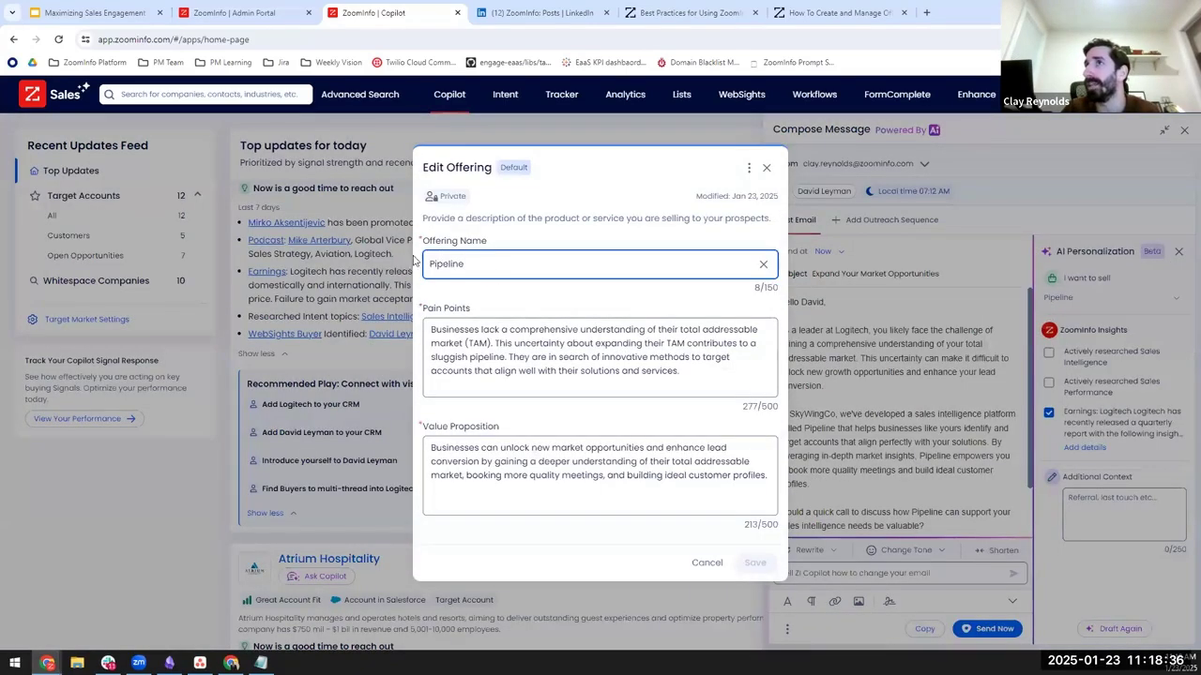
triple_click(526, 343)
triple_click(612, 477)
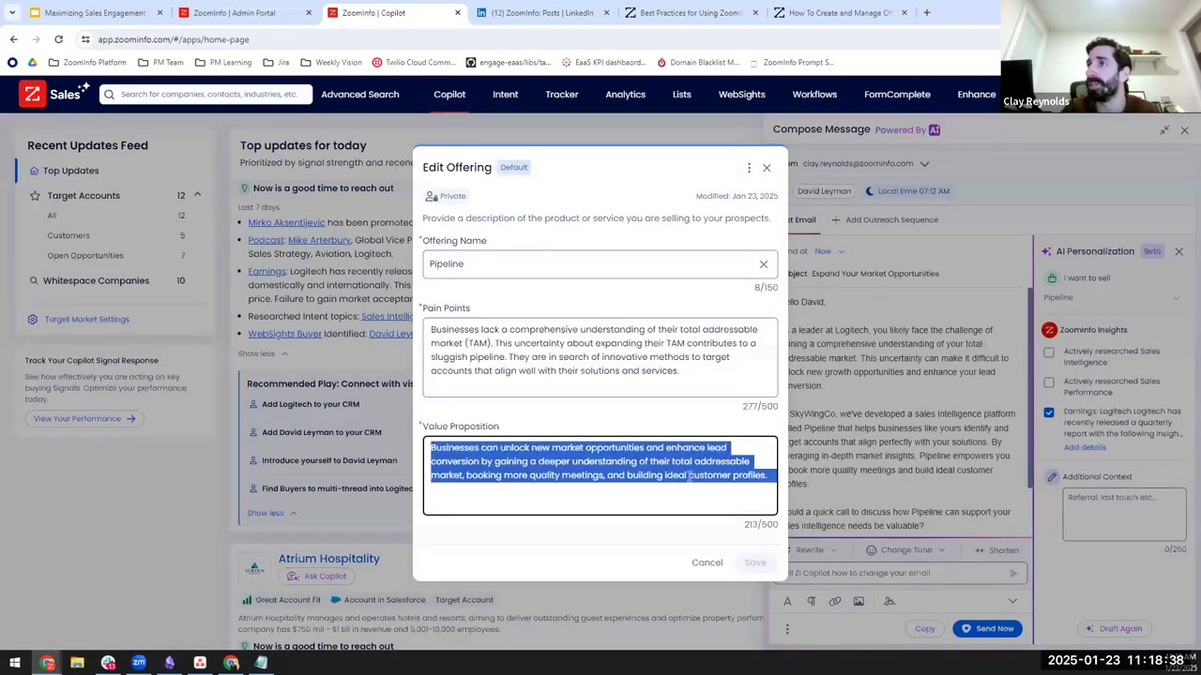
left_click(708, 564)
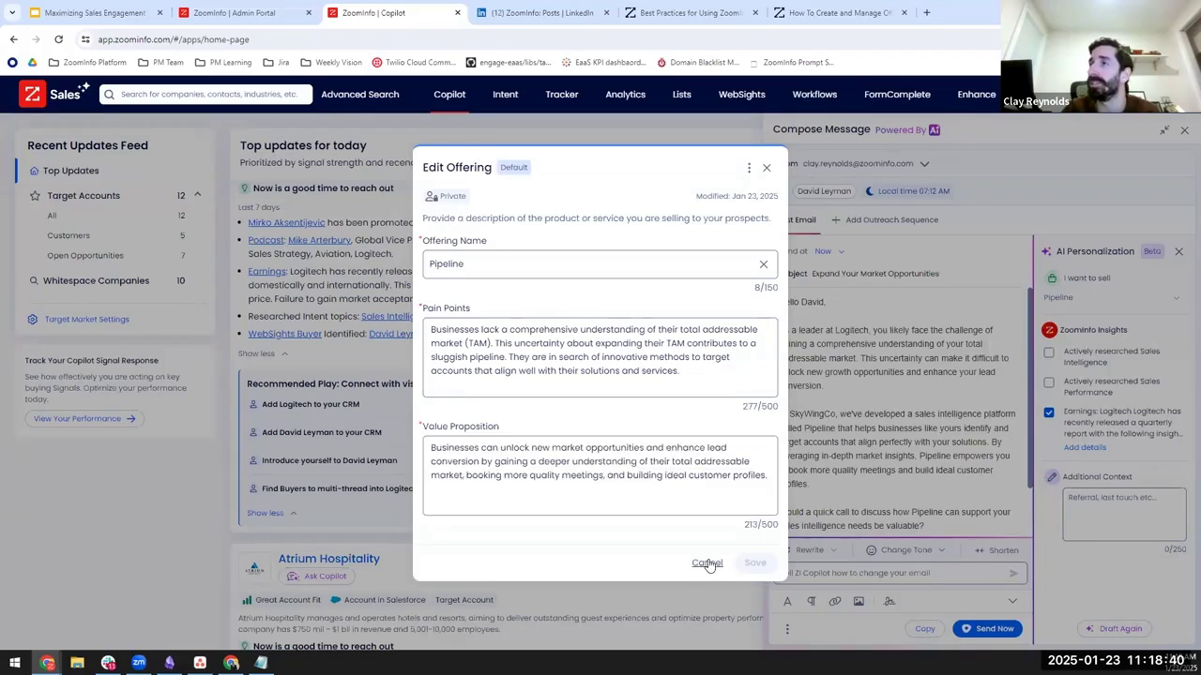
left_click_drag(743, 407, 782, 464)
left_click(708, 564)
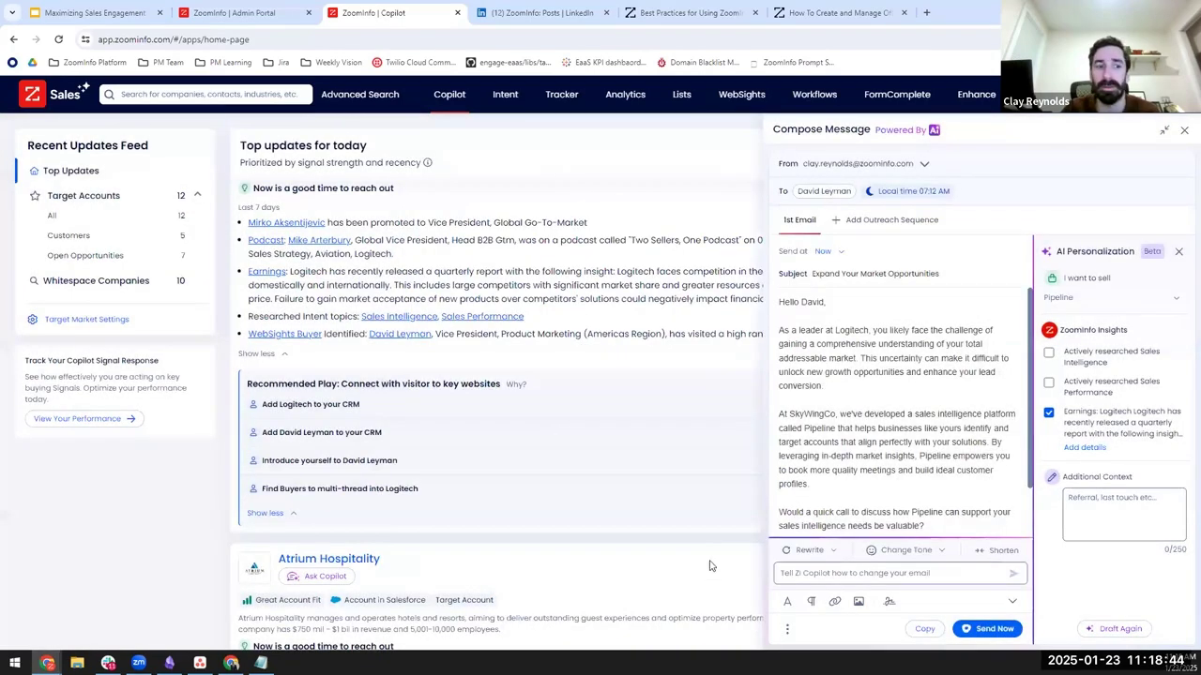
Redraft the email using the Earnings insight and check how the new text covers Logitech's challenges and the Pipeline offering
left_click(1127, 631)
left_click_drag(1065, 411, 1178, 437)
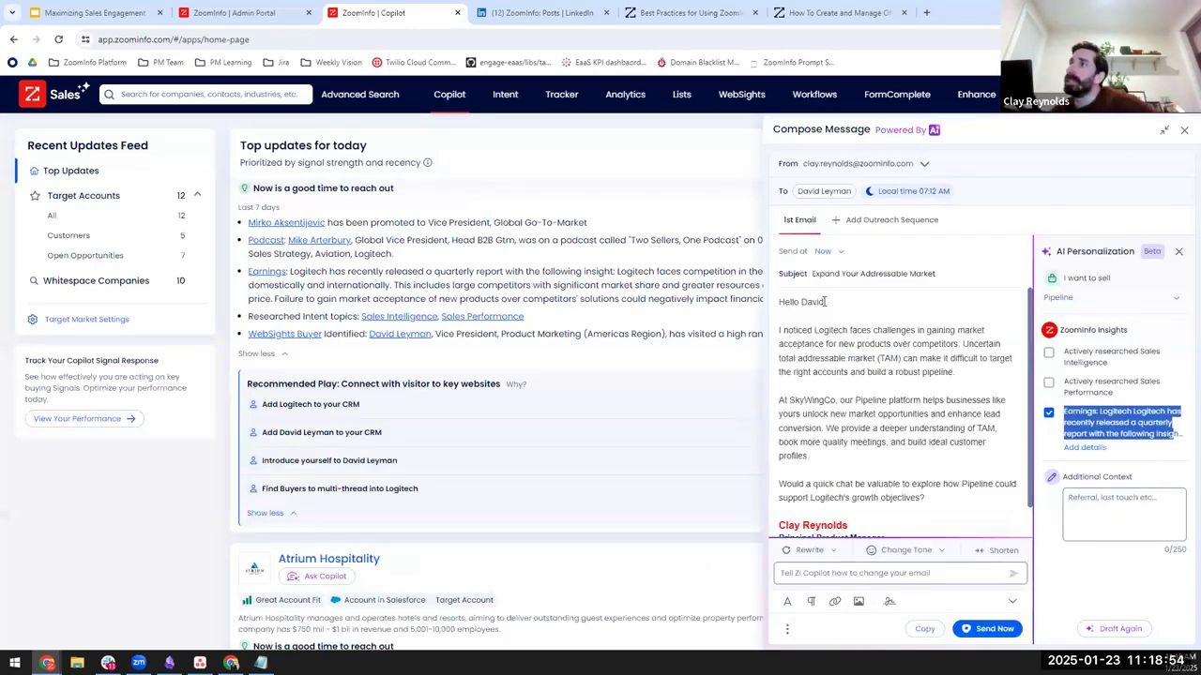
left_click_drag(790, 330, 958, 349)
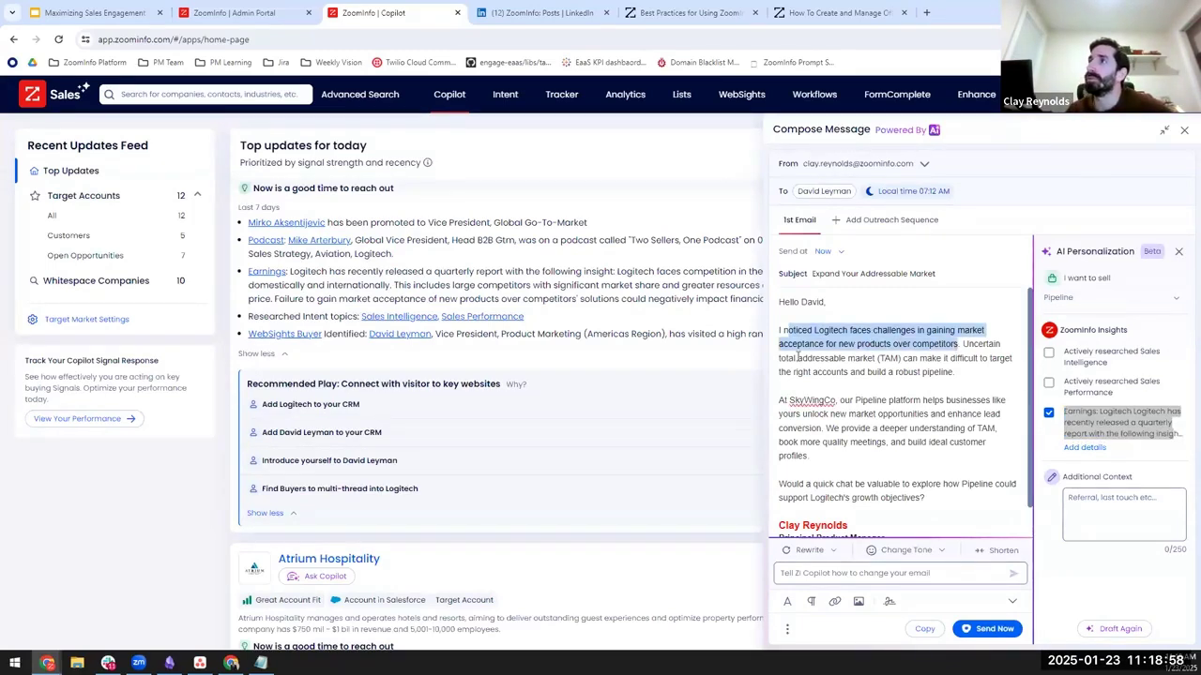
left_click_drag(797, 358, 990, 377)
left_click_drag(827, 399, 933, 458)
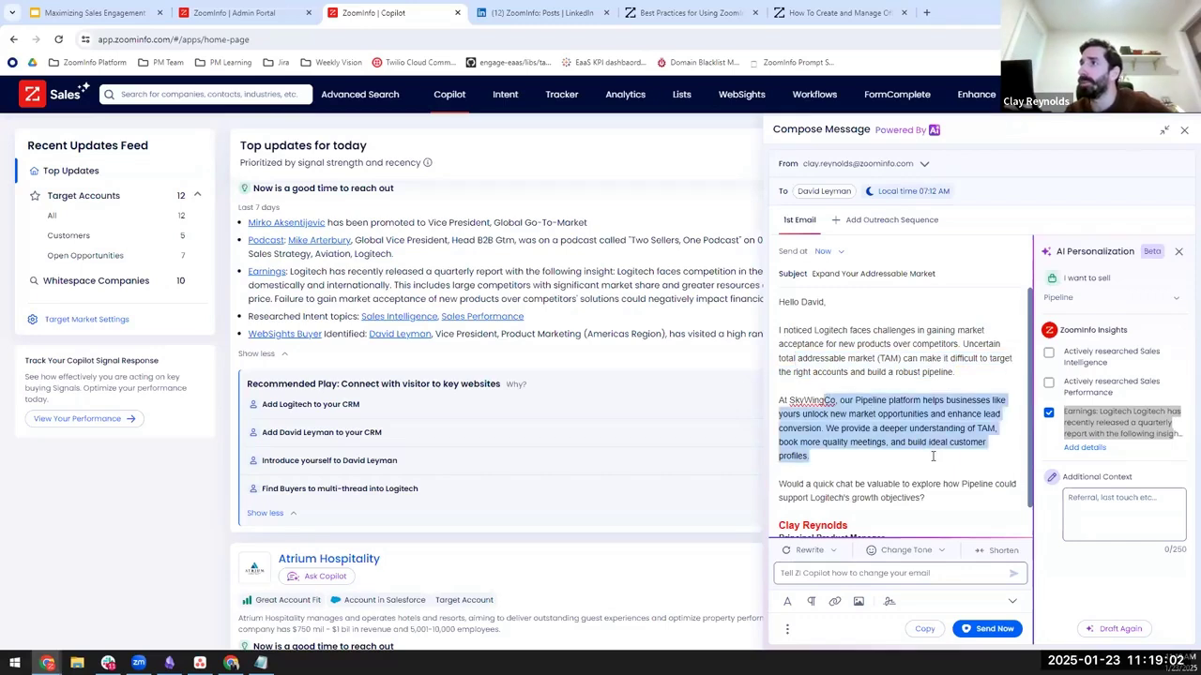
left_click(995, 387)
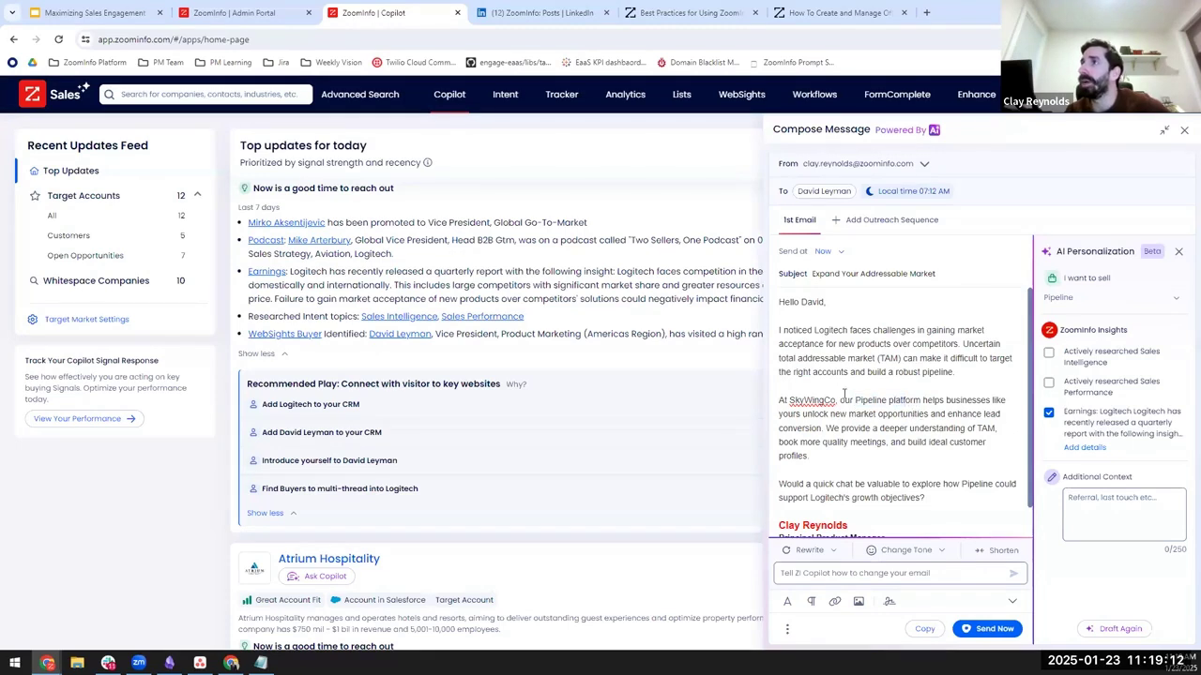
Review the drafted email body and look at the tone options offered for changing it
left_click_drag(956, 484, 779, 299)
left_click(873, 461)
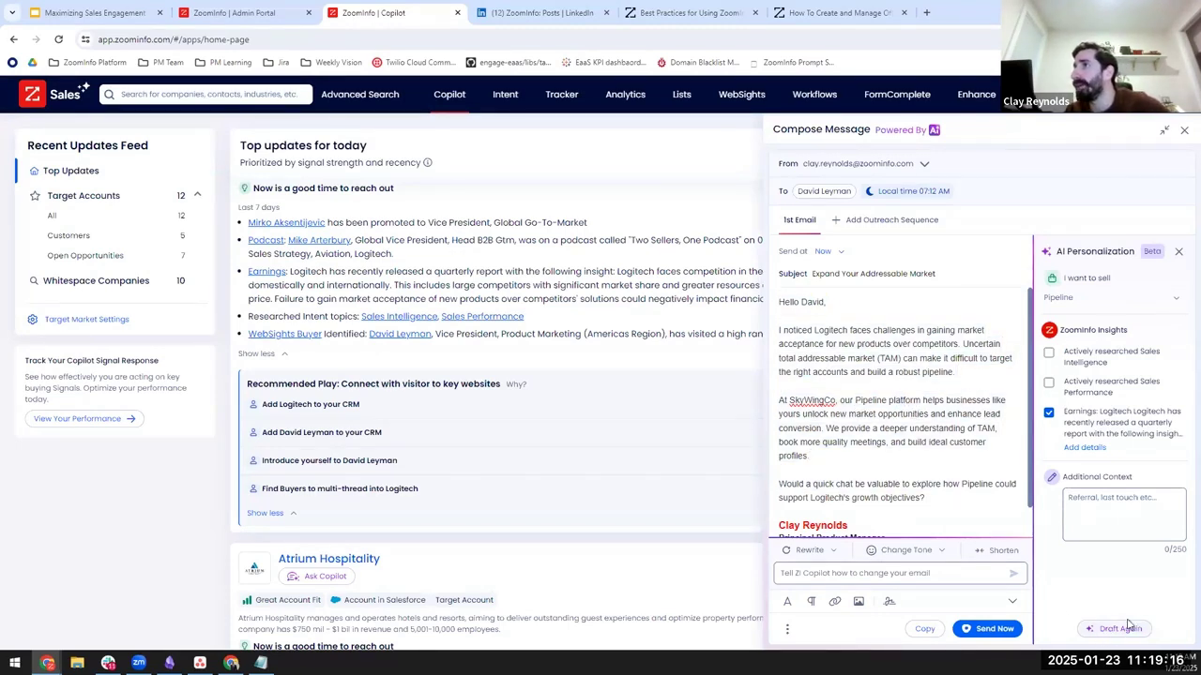
left_click_drag(925, 499, 784, 320)
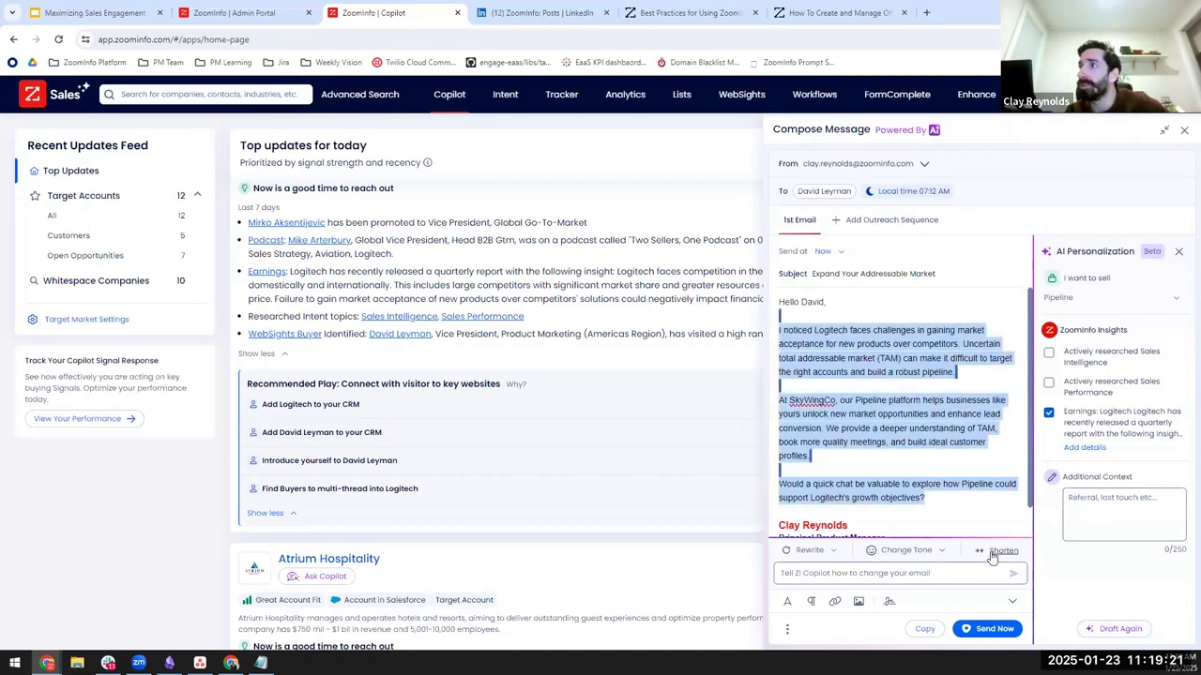
left_click(928, 553)
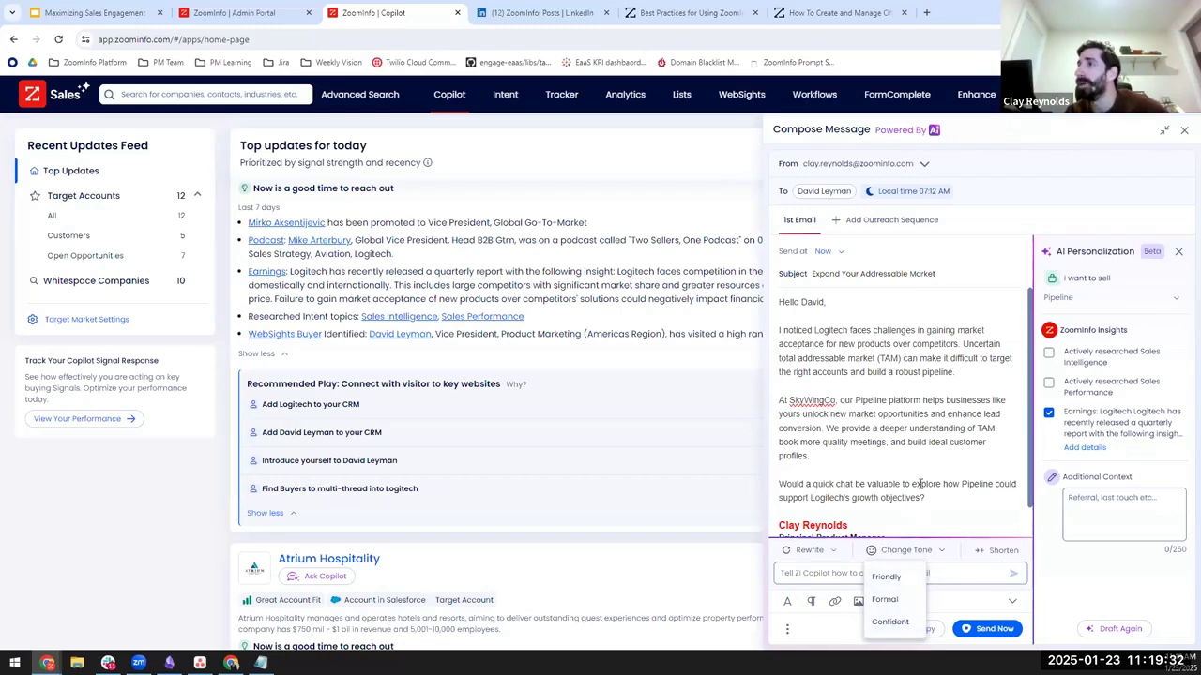
Rewrite only the email's subject line with AI and look over the message body
left_click(809, 550)
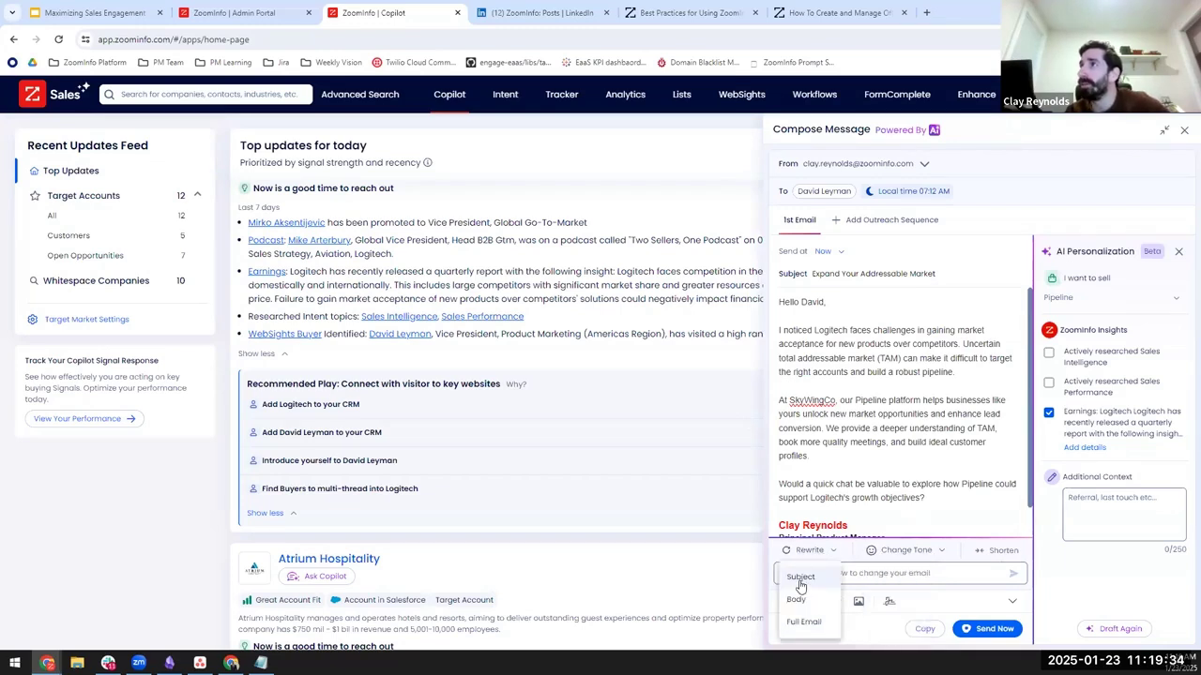
left_click(800, 579)
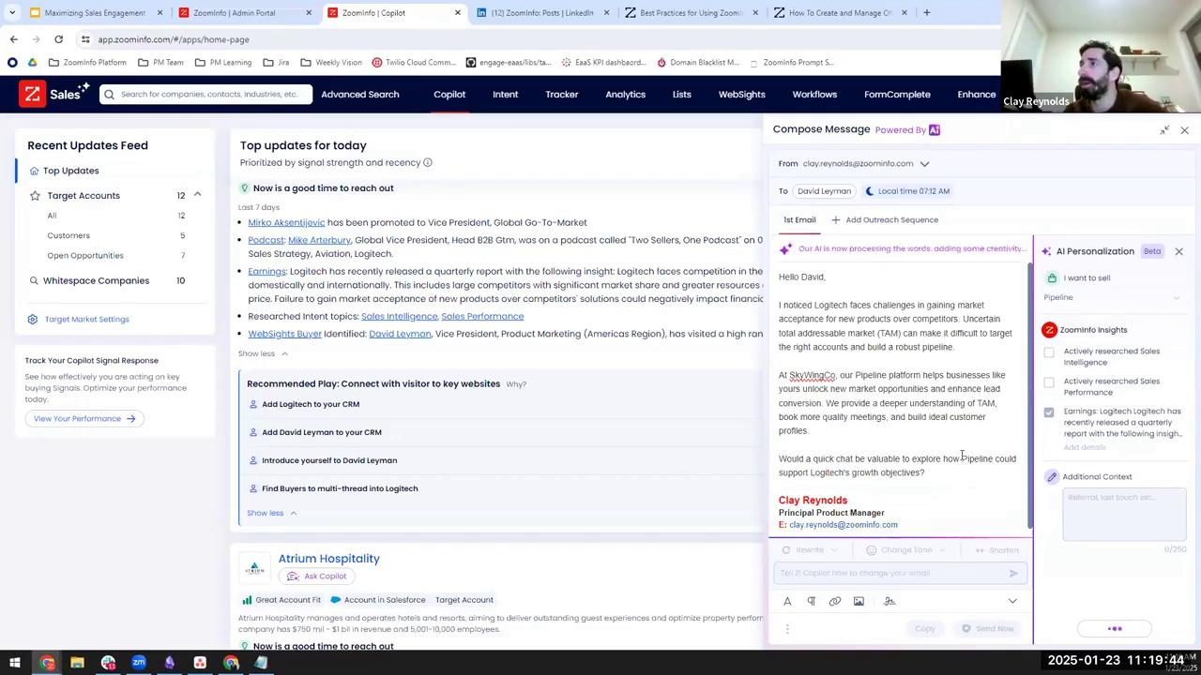
left_click(805, 573)
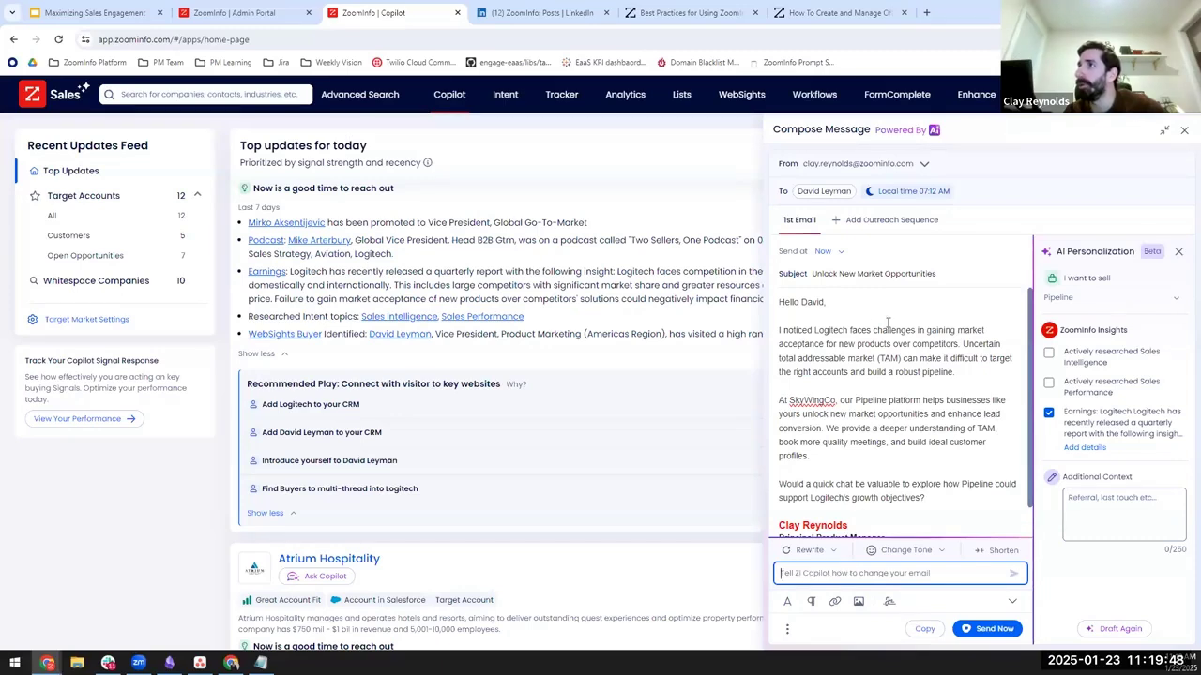
left_click_drag(779, 301, 943, 495)
left_click(947, 495)
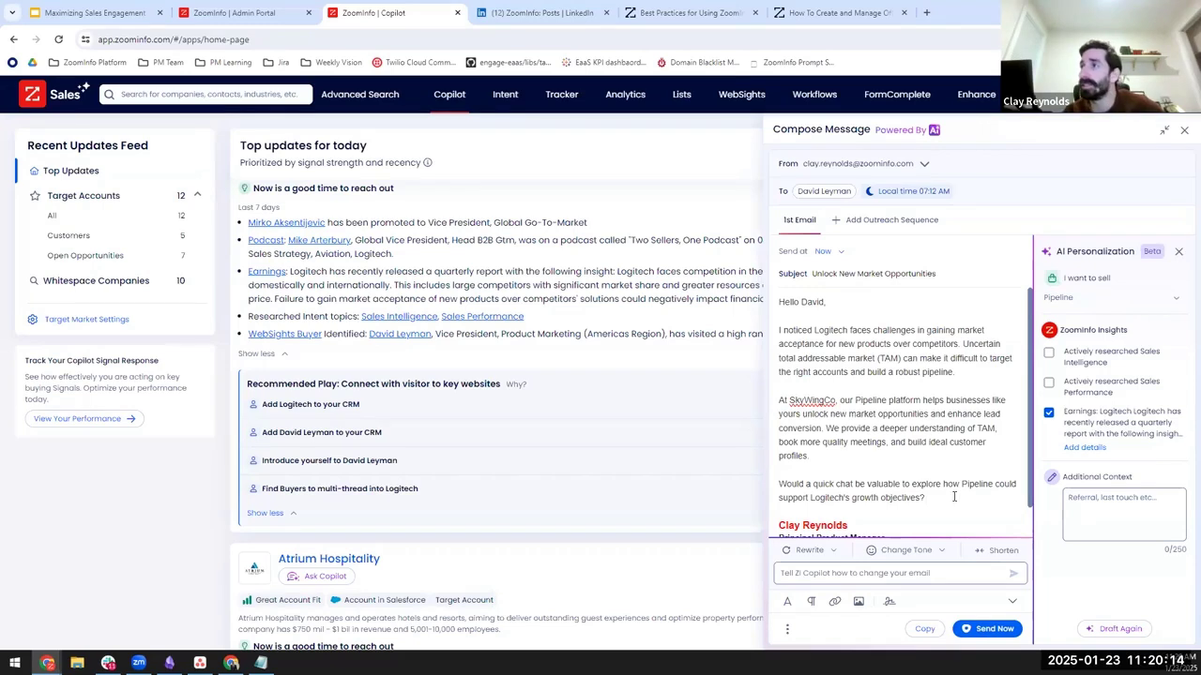
Schedule the email for the next day at 09:00 AM in the recipient's time, checking the recipient's local time
left_click(831, 252)
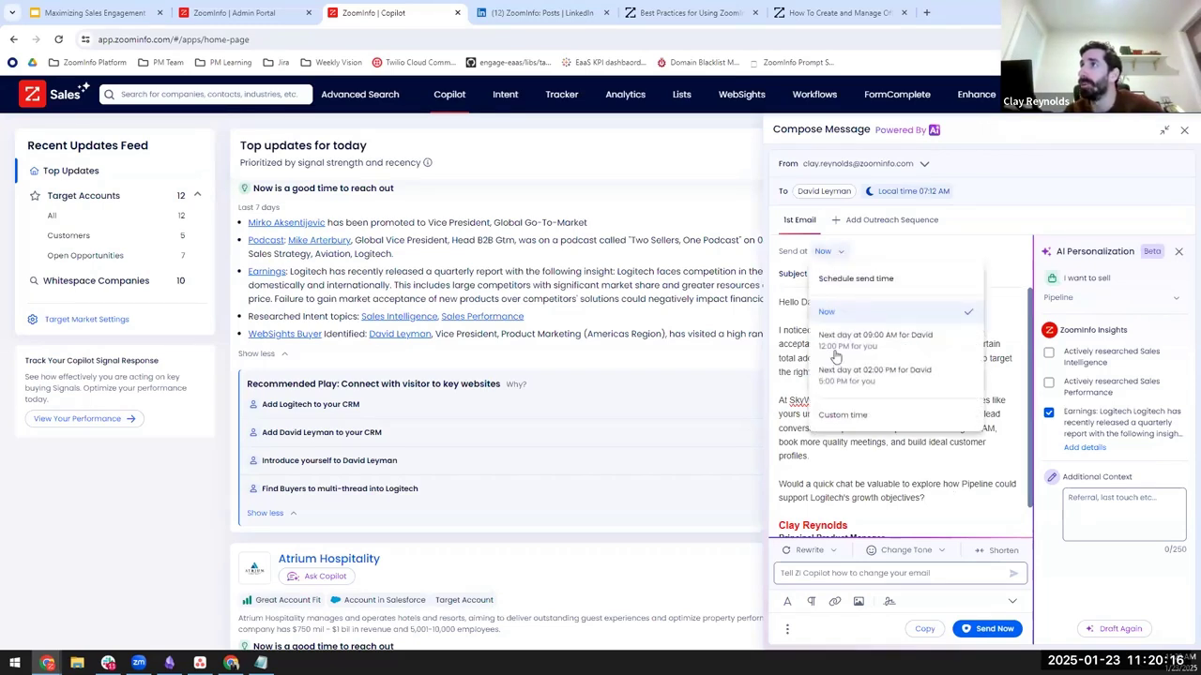
left_click(839, 347)
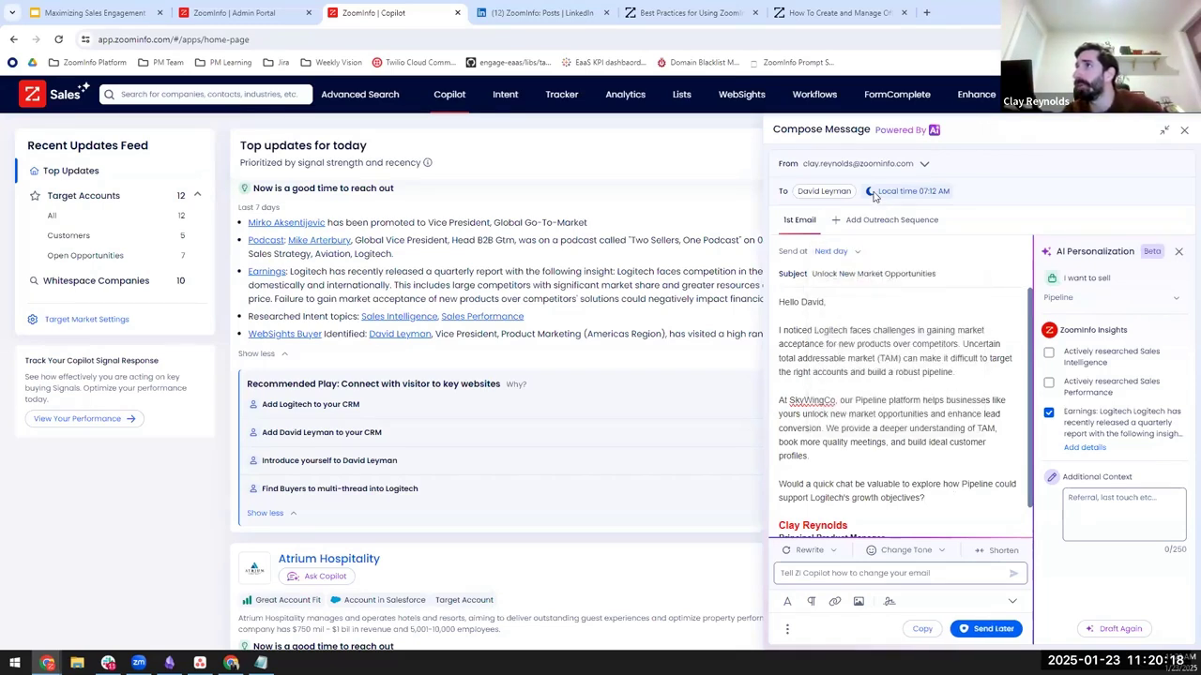
left_click_drag(877, 198, 962, 200)
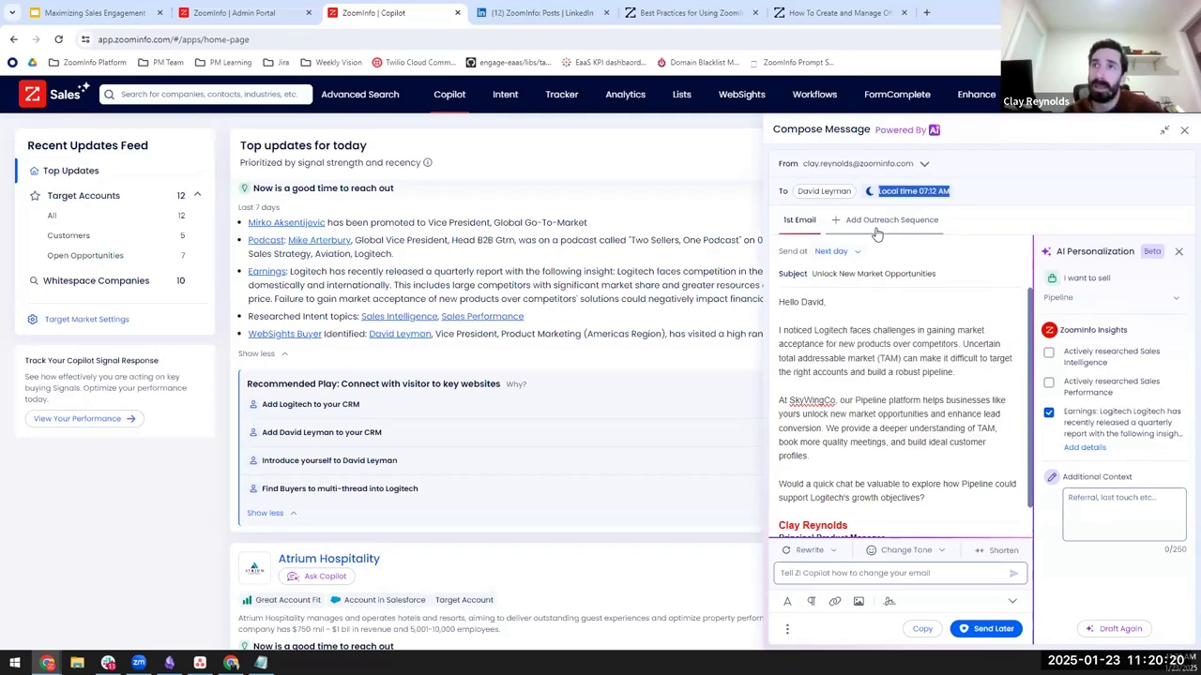
left_click(879, 194)
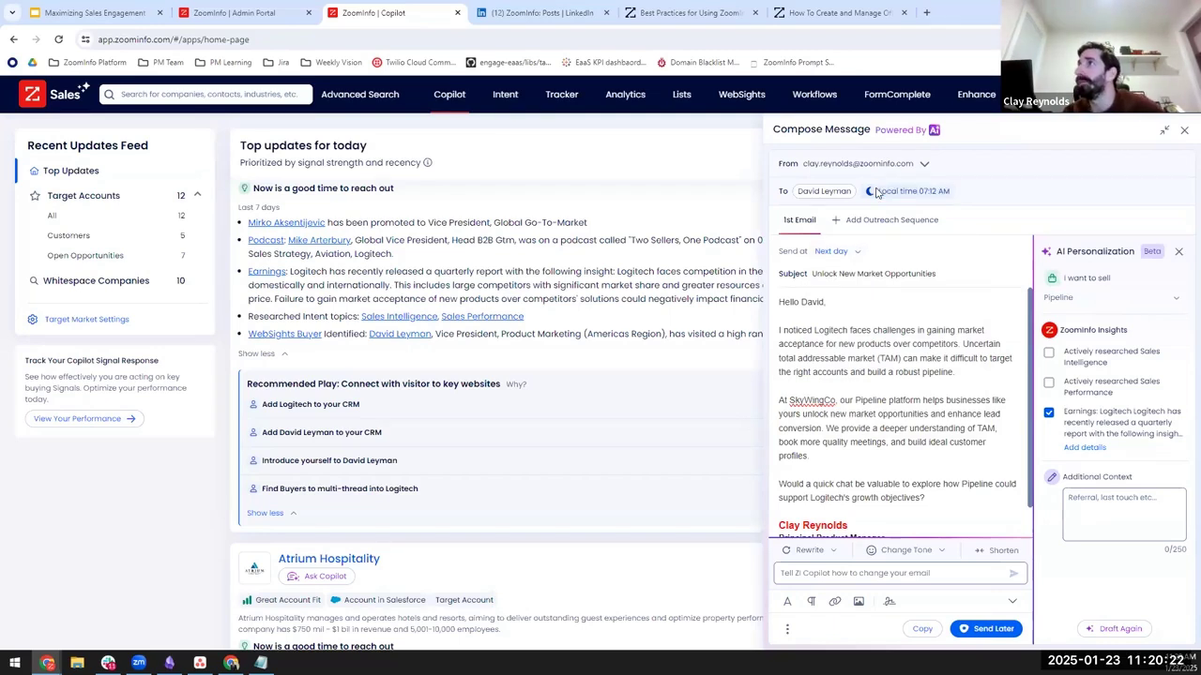
left_click(855, 254)
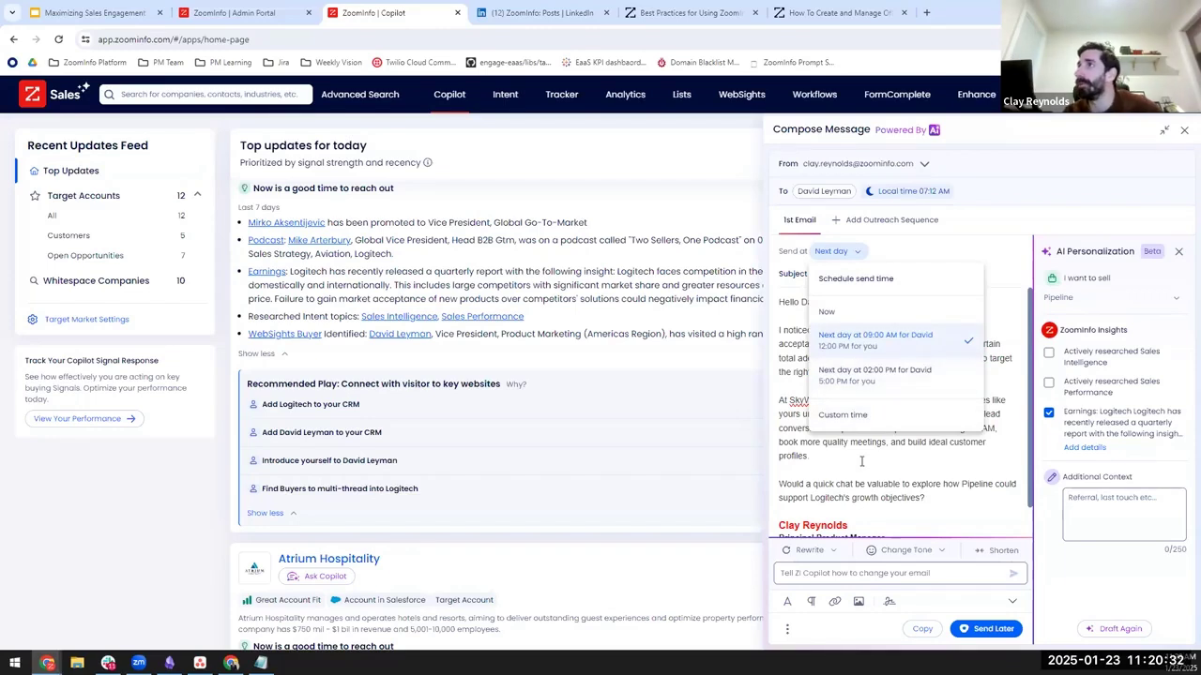
left_click(821, 338)
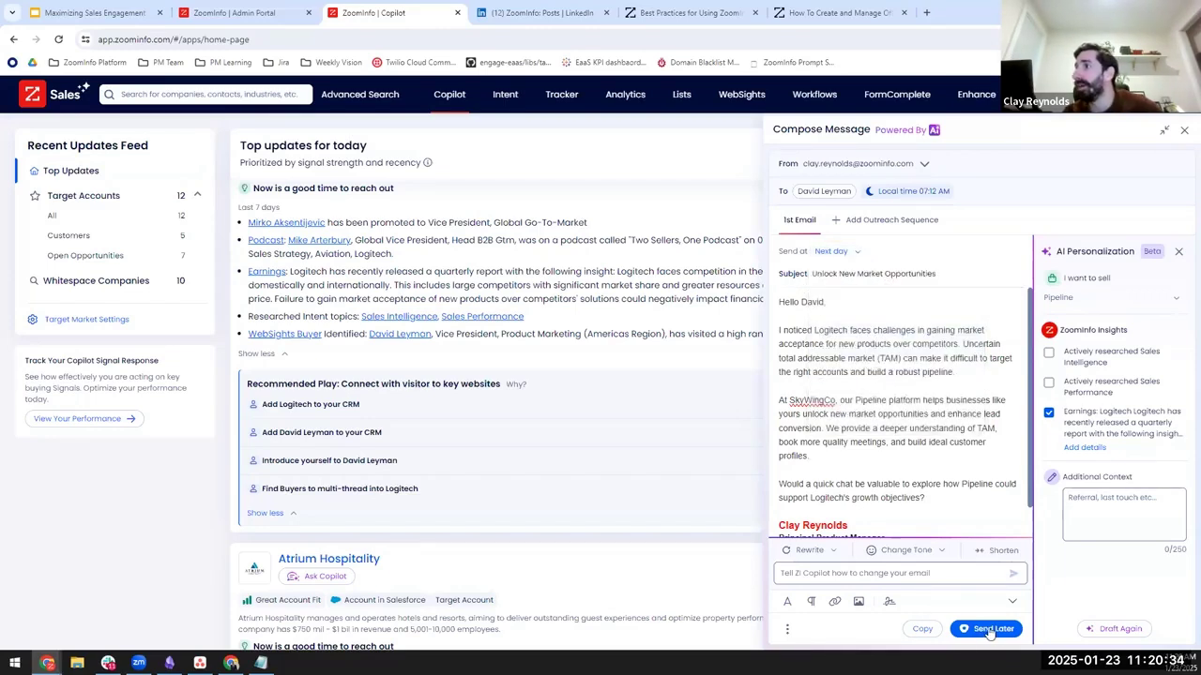
Add an outreach sequence step that starts after 5 days without a reply and uses the Cold Prospecting Sequence
left_click(869, 229)
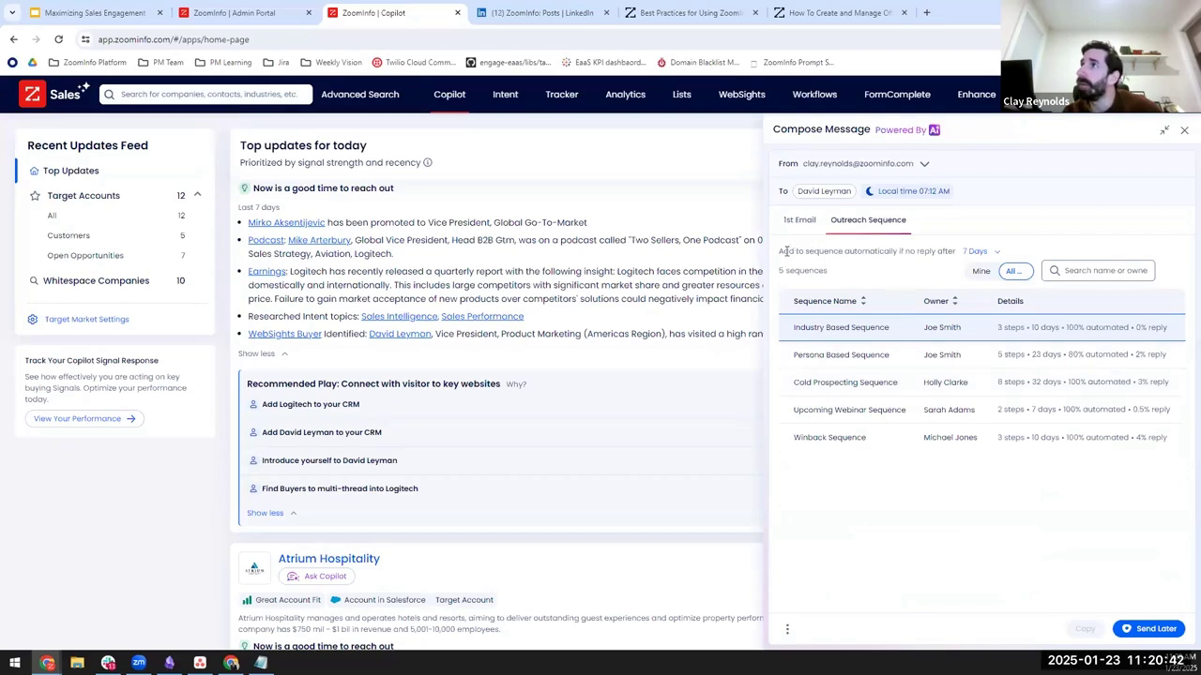
left_click_drag(782, 251, 886, 251)
left_click(832, 361)
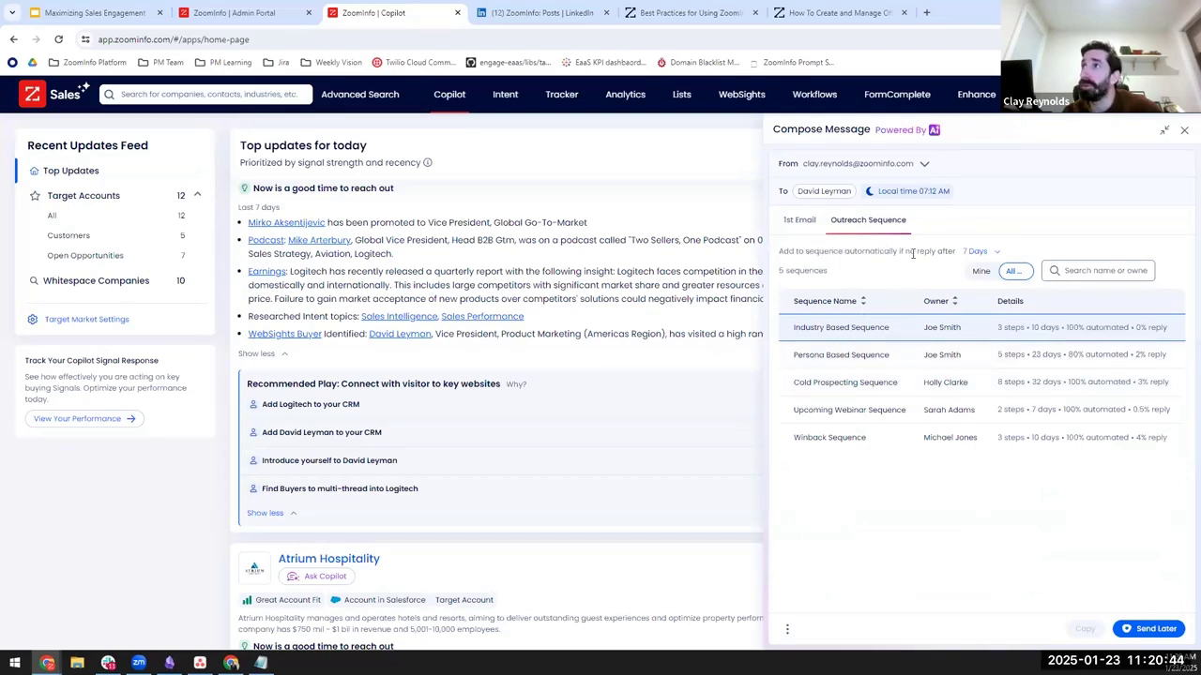
mouse_move(972, 257)
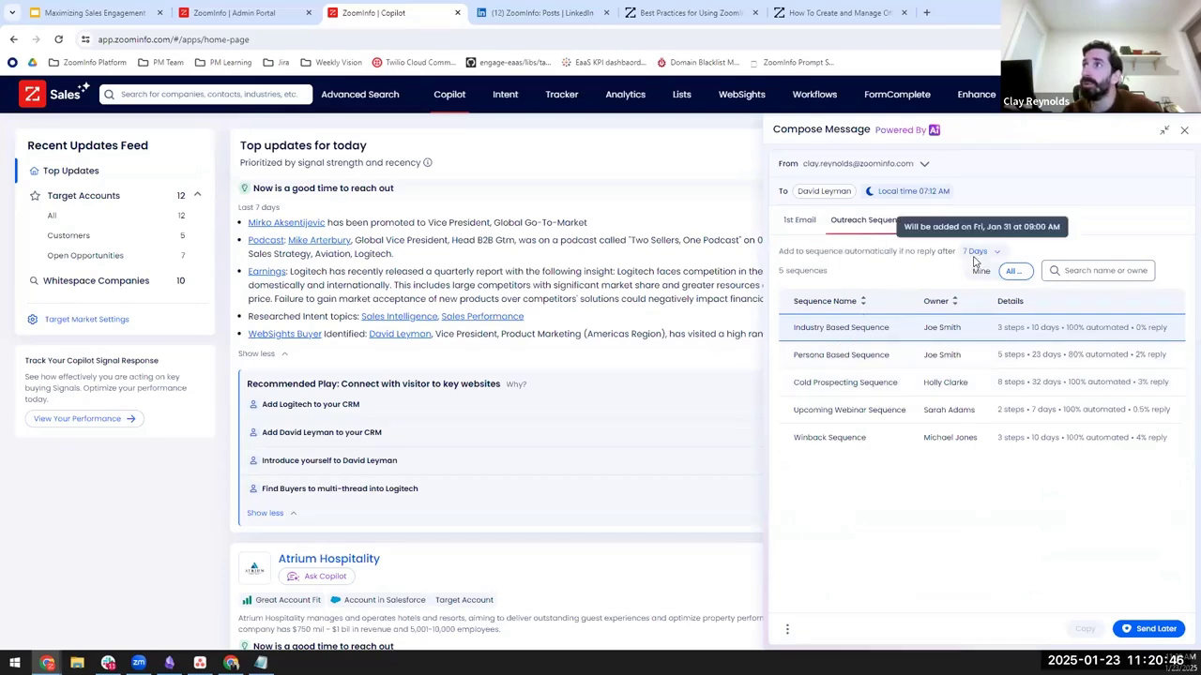
left_click(973, 257)
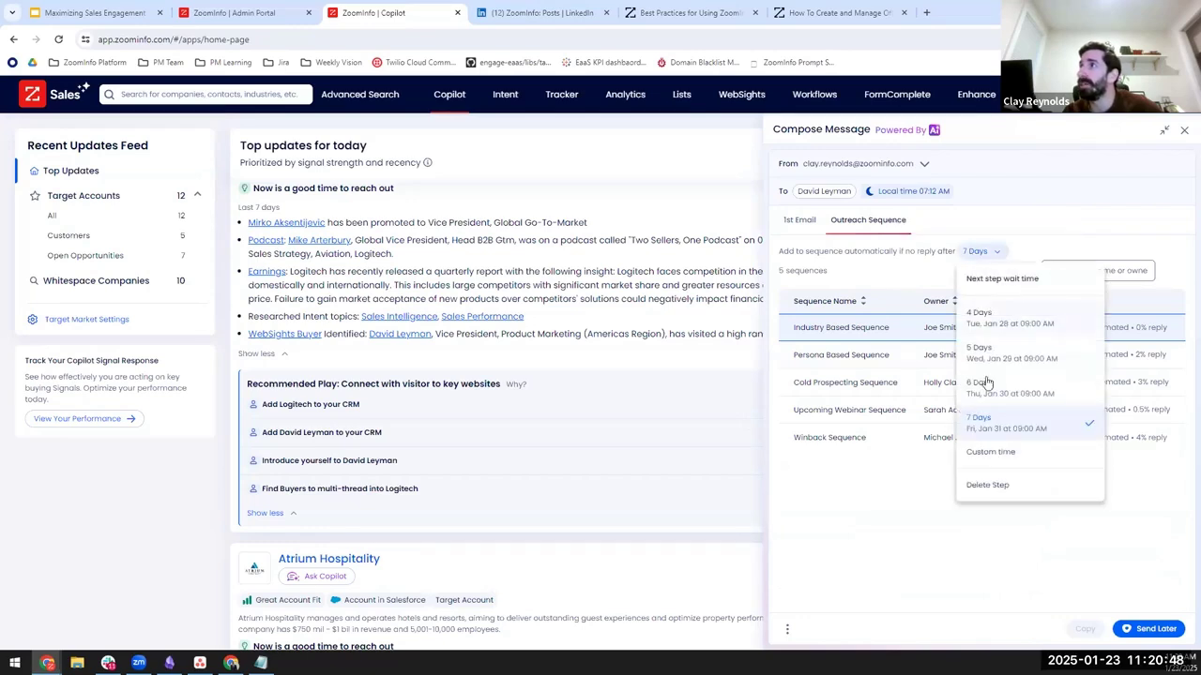
left_click(983, 361)
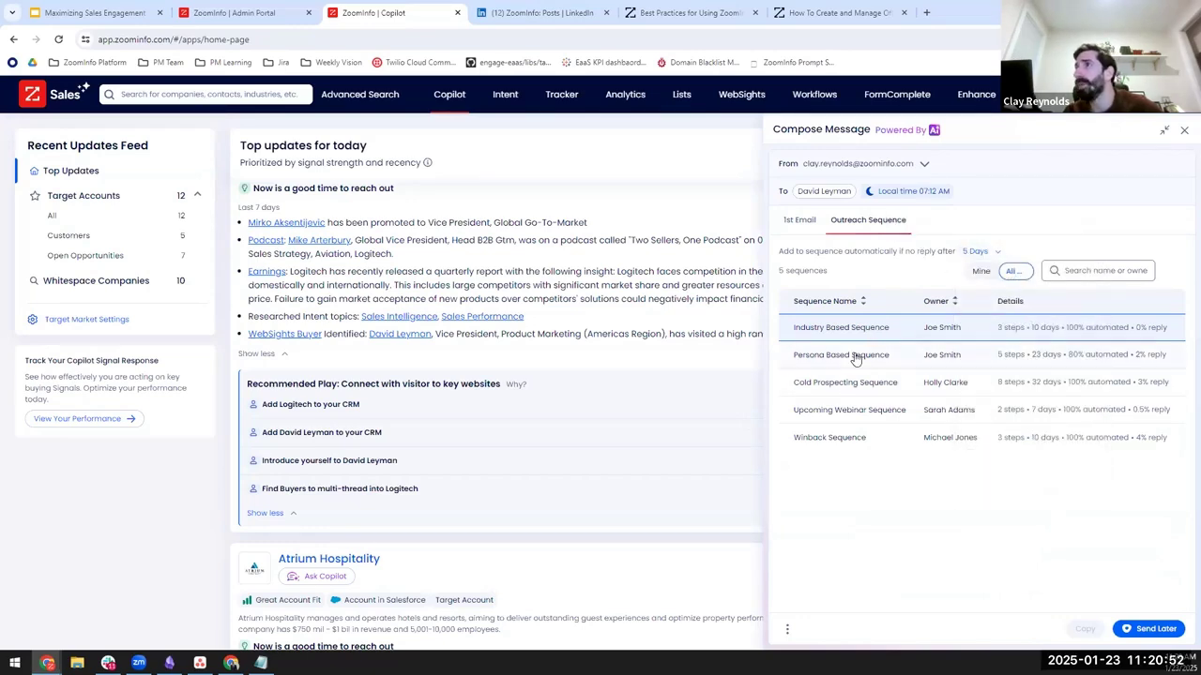
left_click(827, 385)
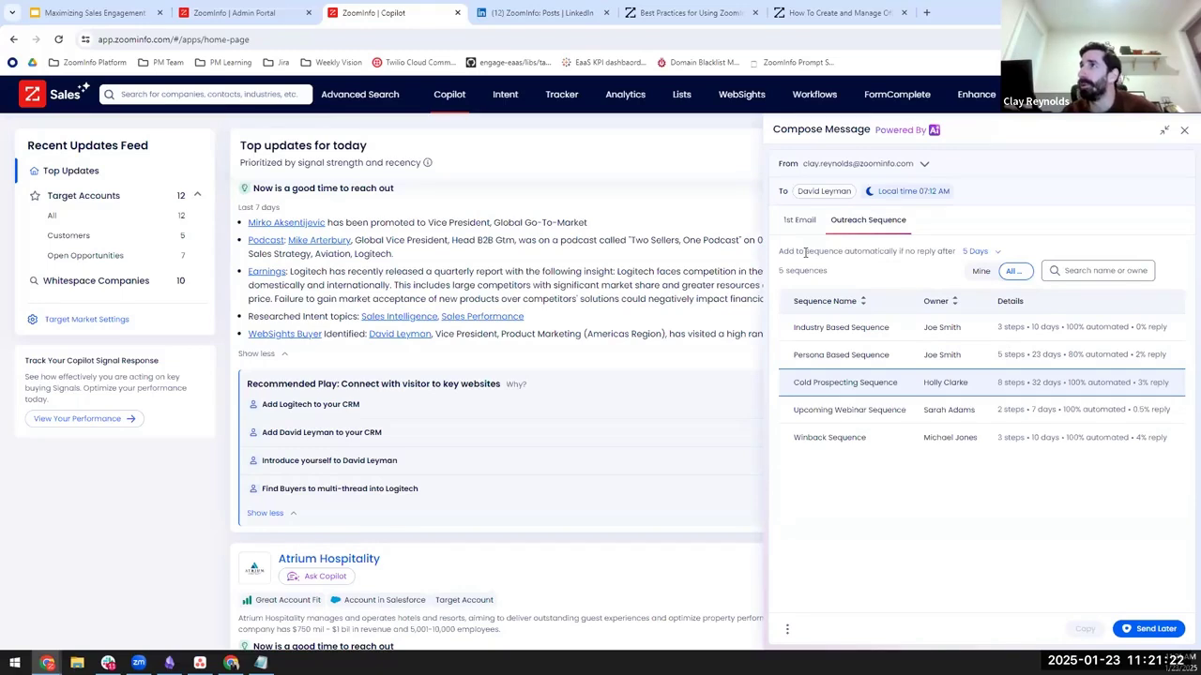
Change the sending mailbox from Outreach to Salesloft, accepting removal of the sequence step
left_click(924, 164)
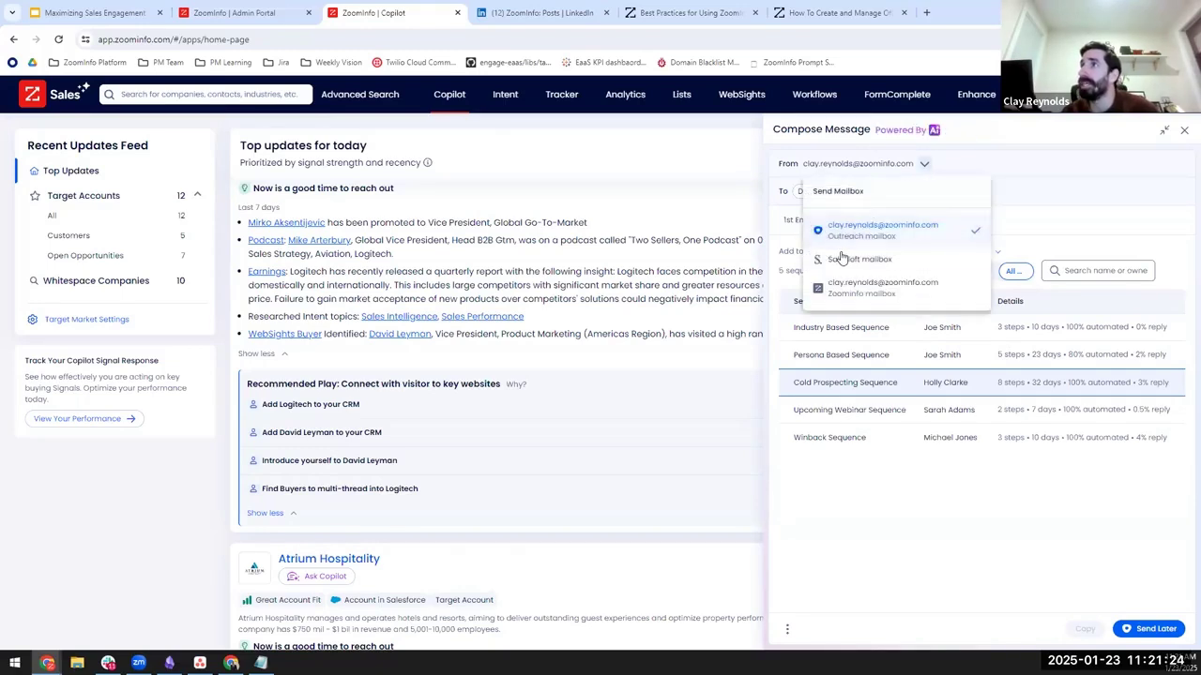
left_click(842, 257)
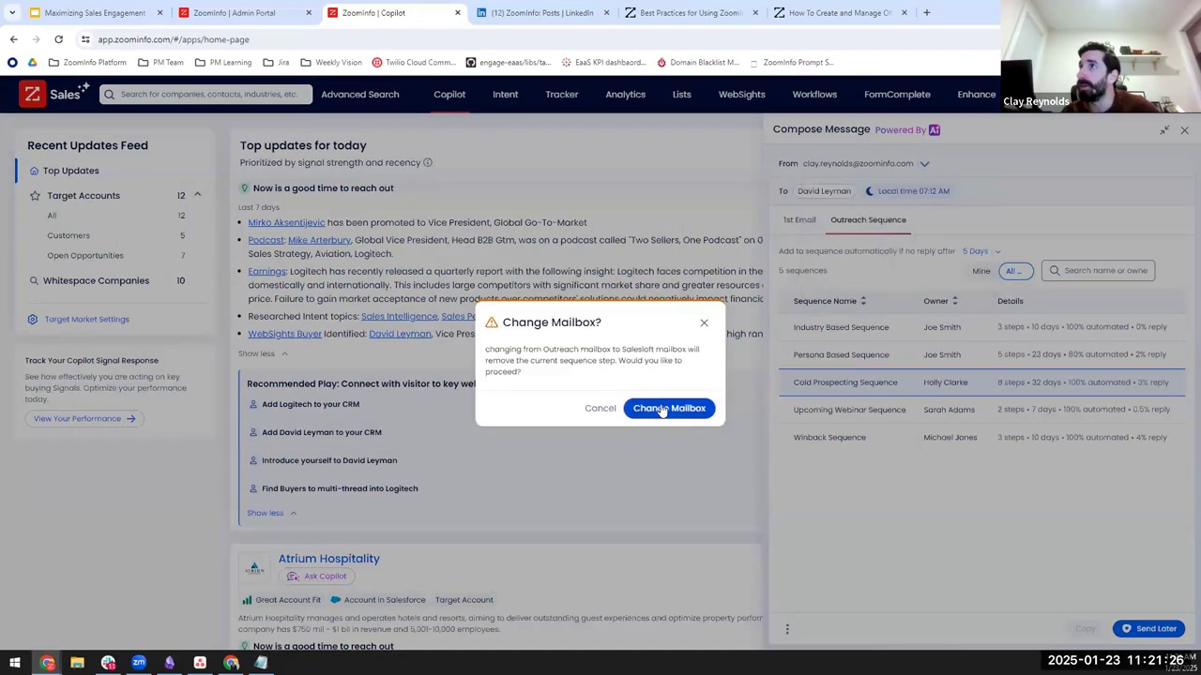
left_click(668, 408)
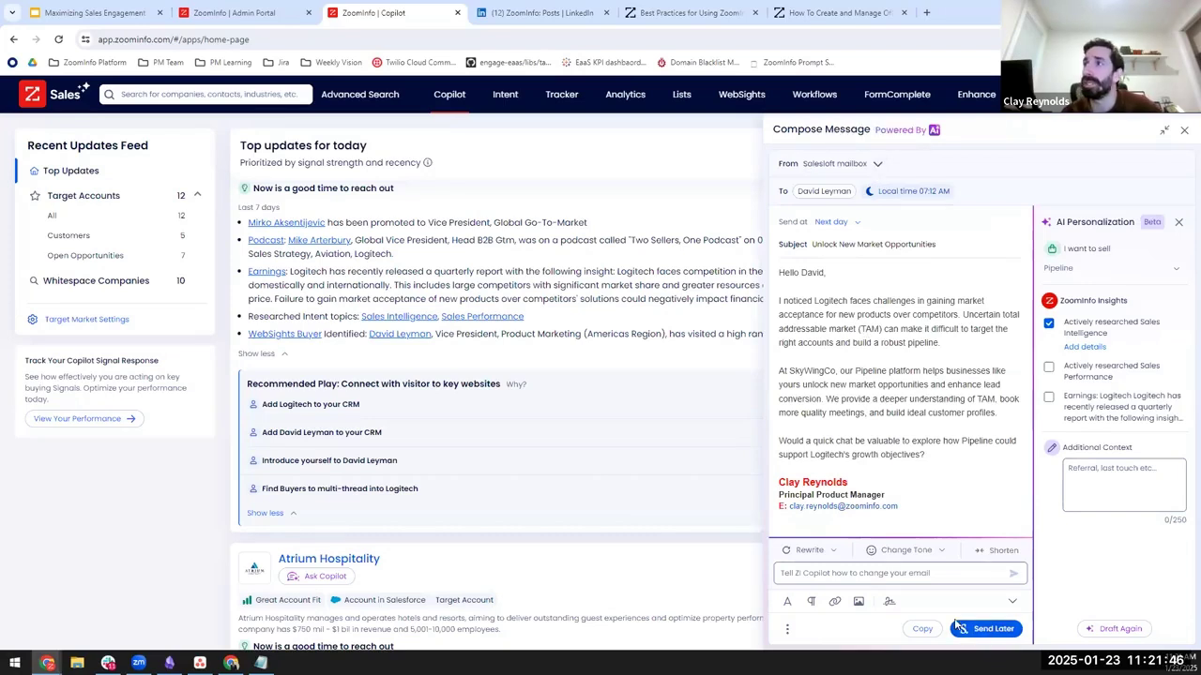
Set the sending mailbox to the ZoomInfo mailbox and check where scheduled emails can be opened
left_click(876, 165)
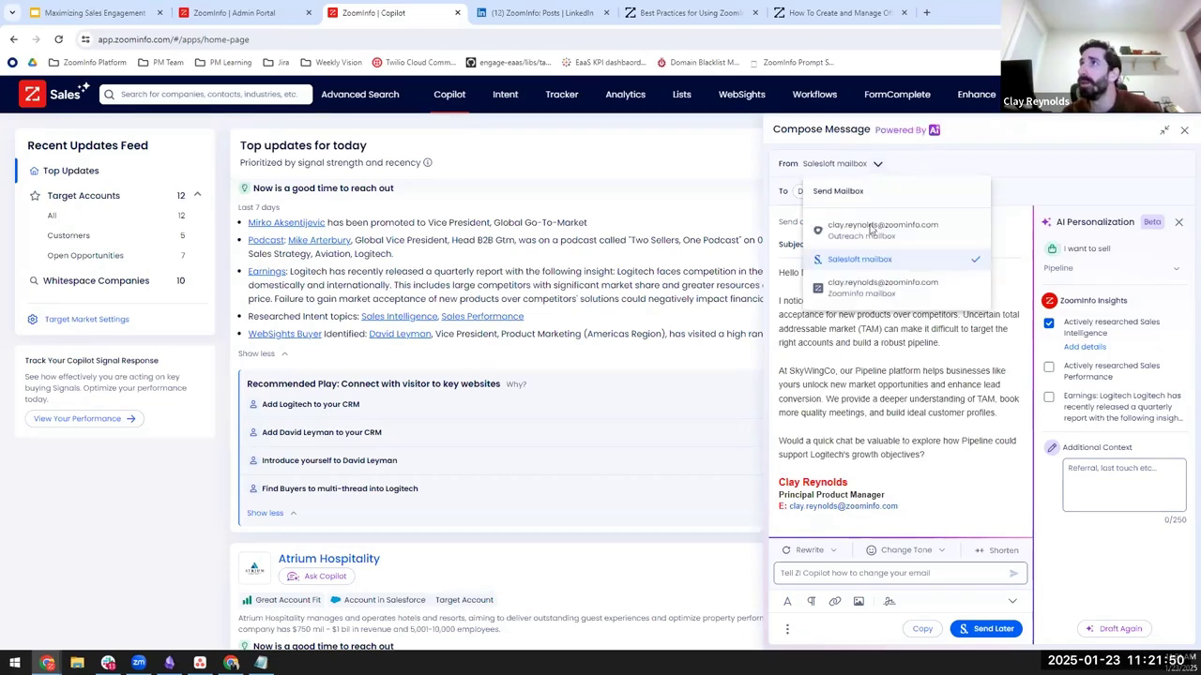
left_click(841, 291)
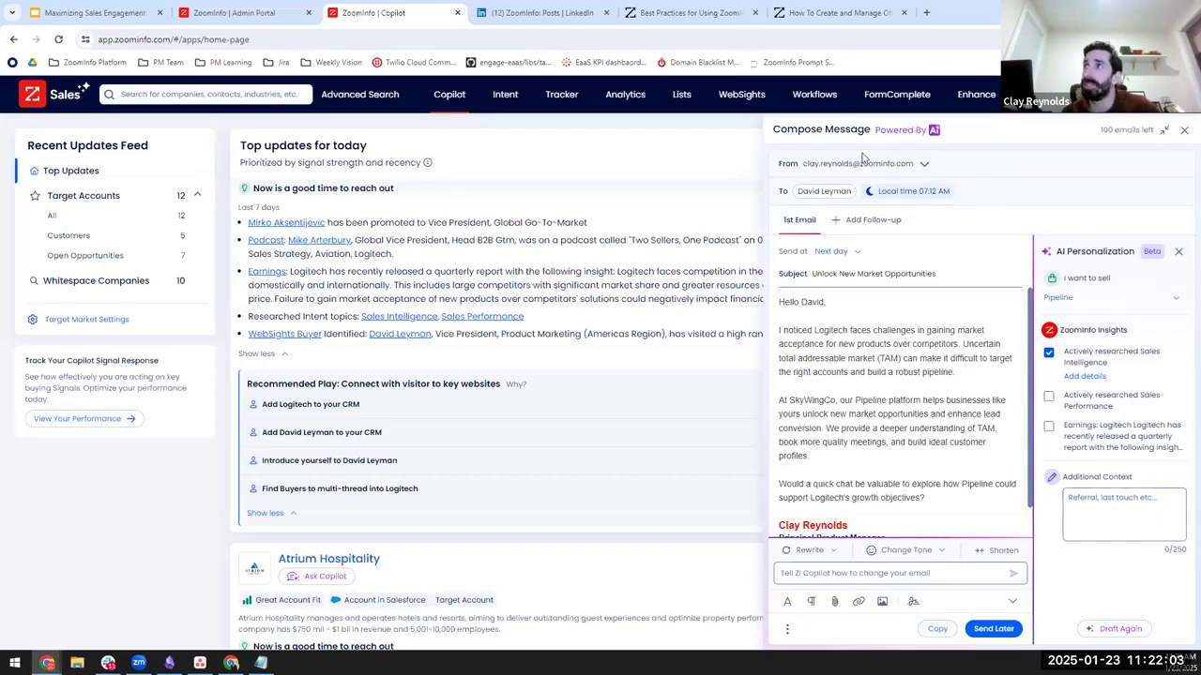
mouse_move(803, 190)
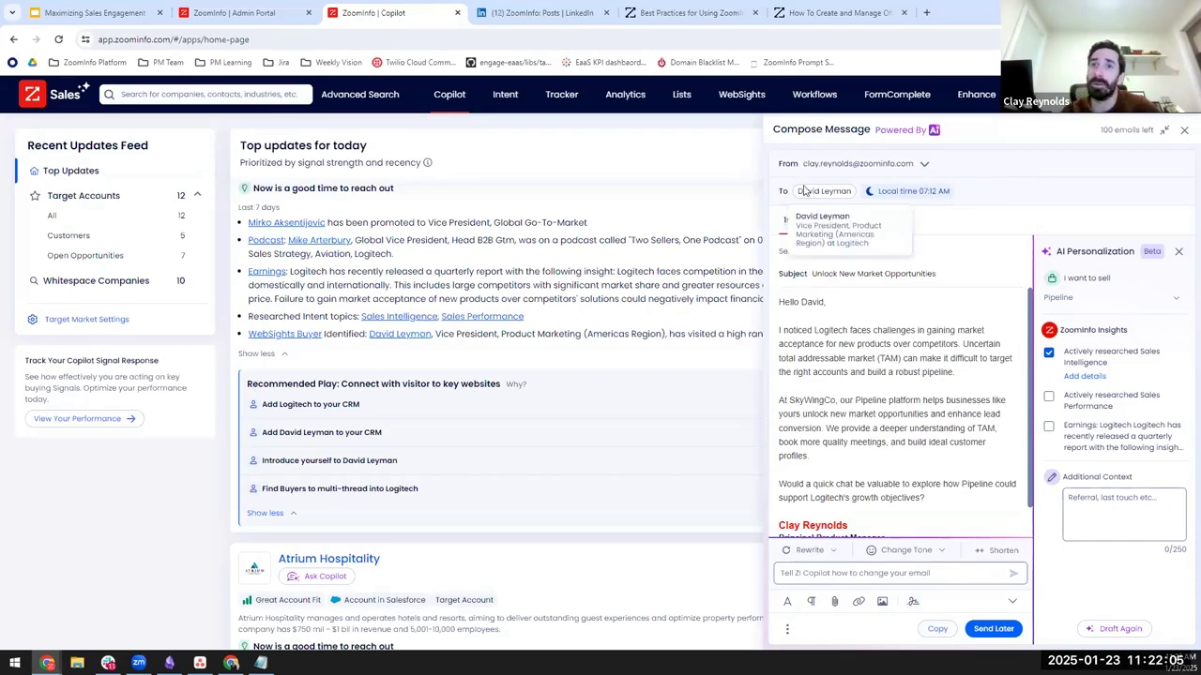
left_click(976, 631)
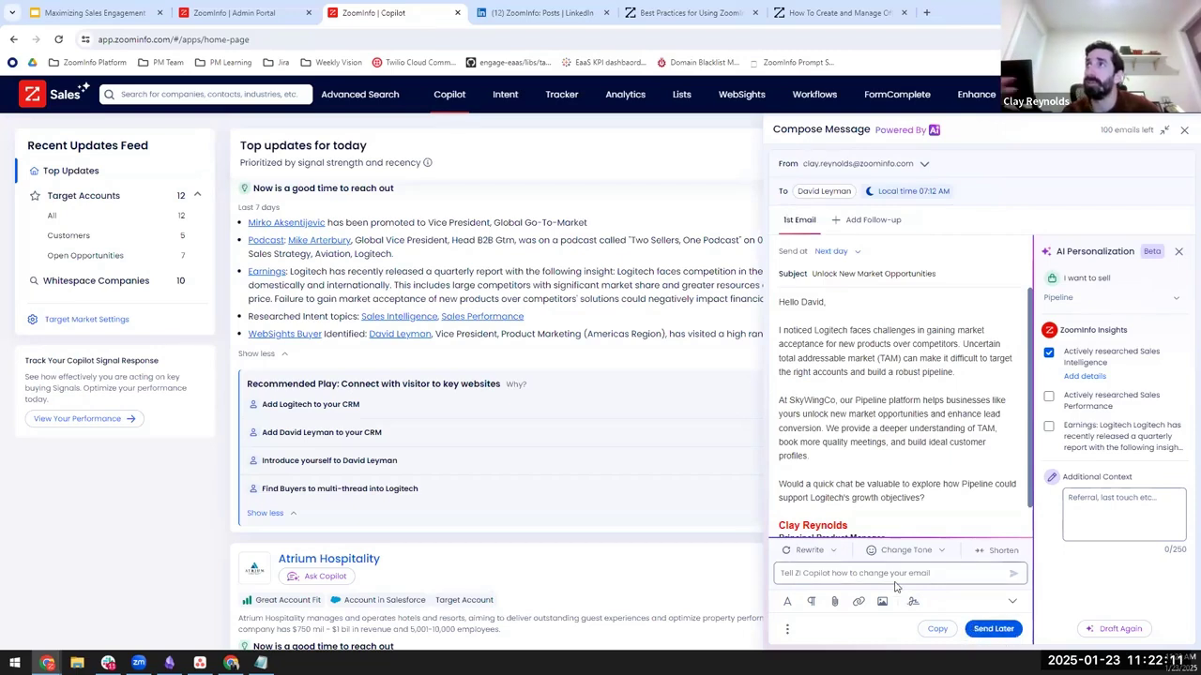
left_click(1089, 94)
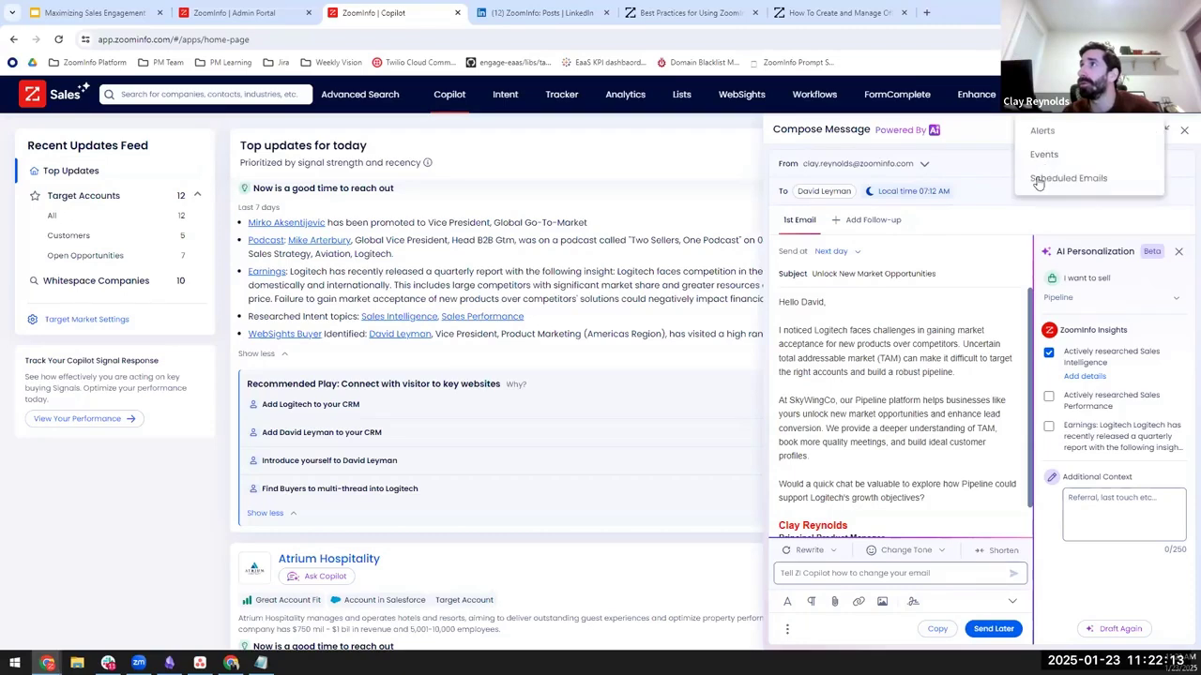
left_click(921, 343)
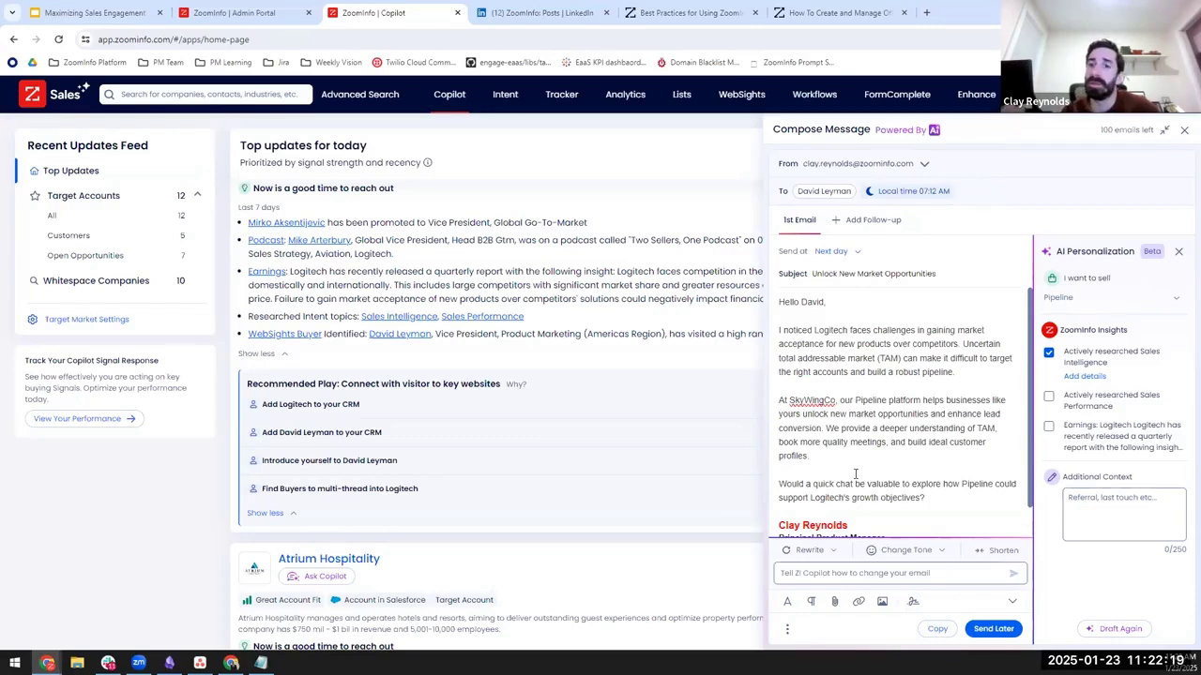
Enable tracking of opened emails for the message and check the additional sending options
left_click(786, 628)
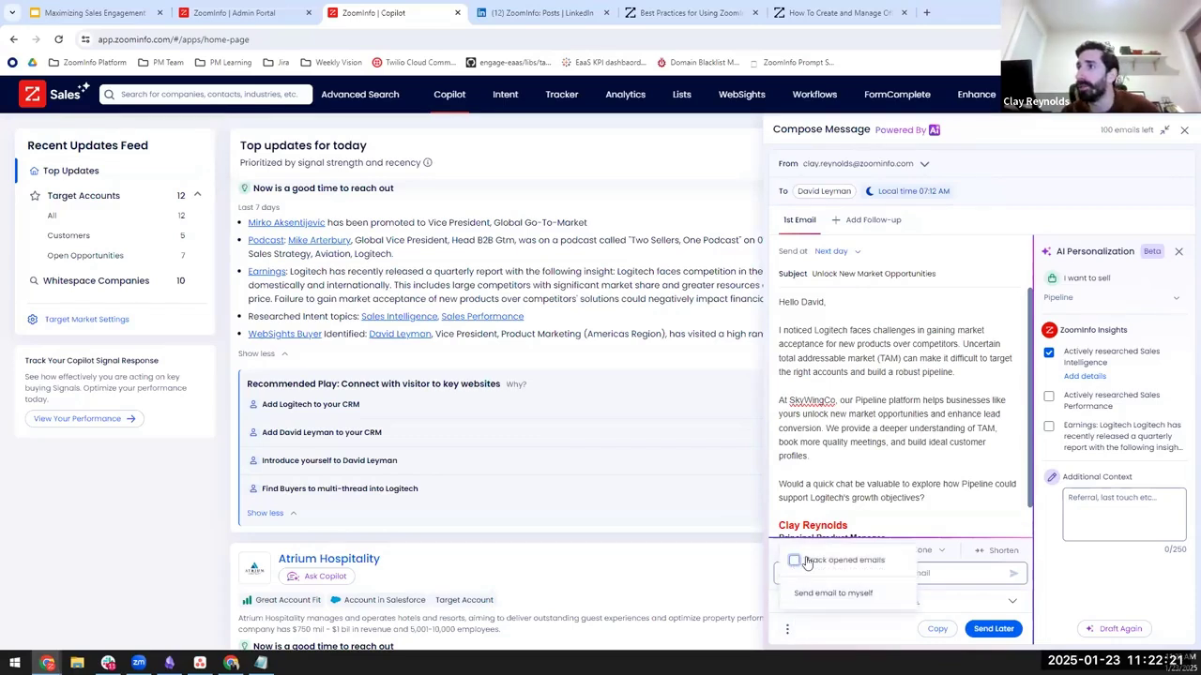
left_click(784, 627)
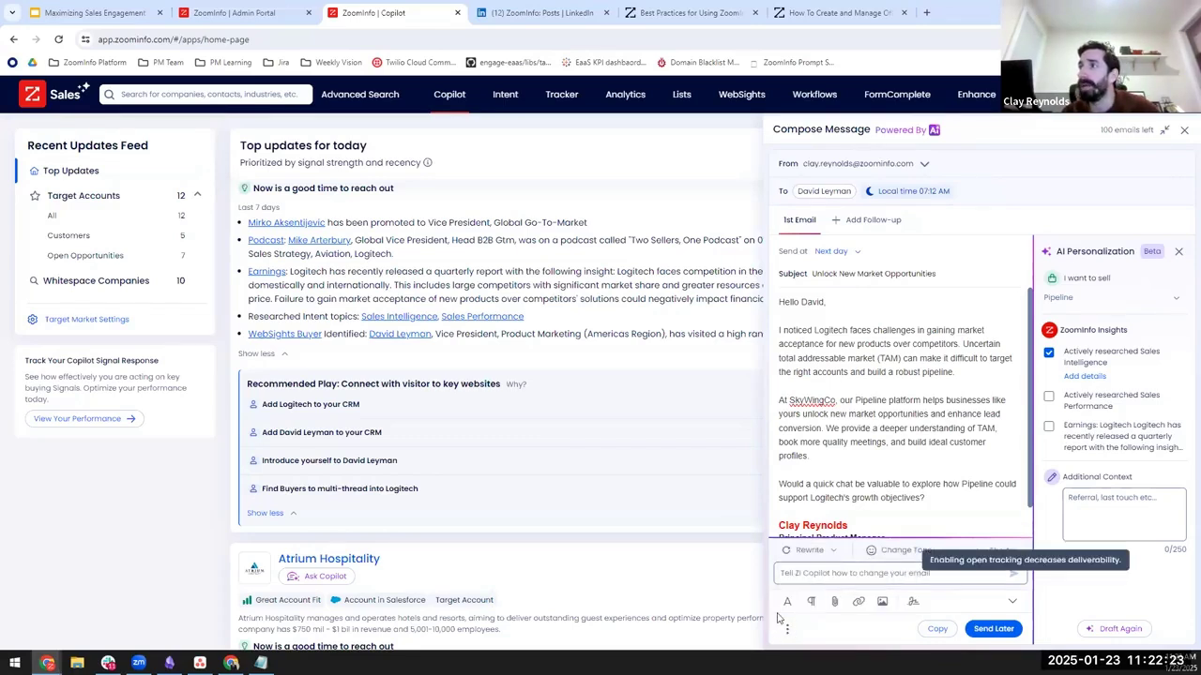
left_click(864, 474)
left_click(787, 628)
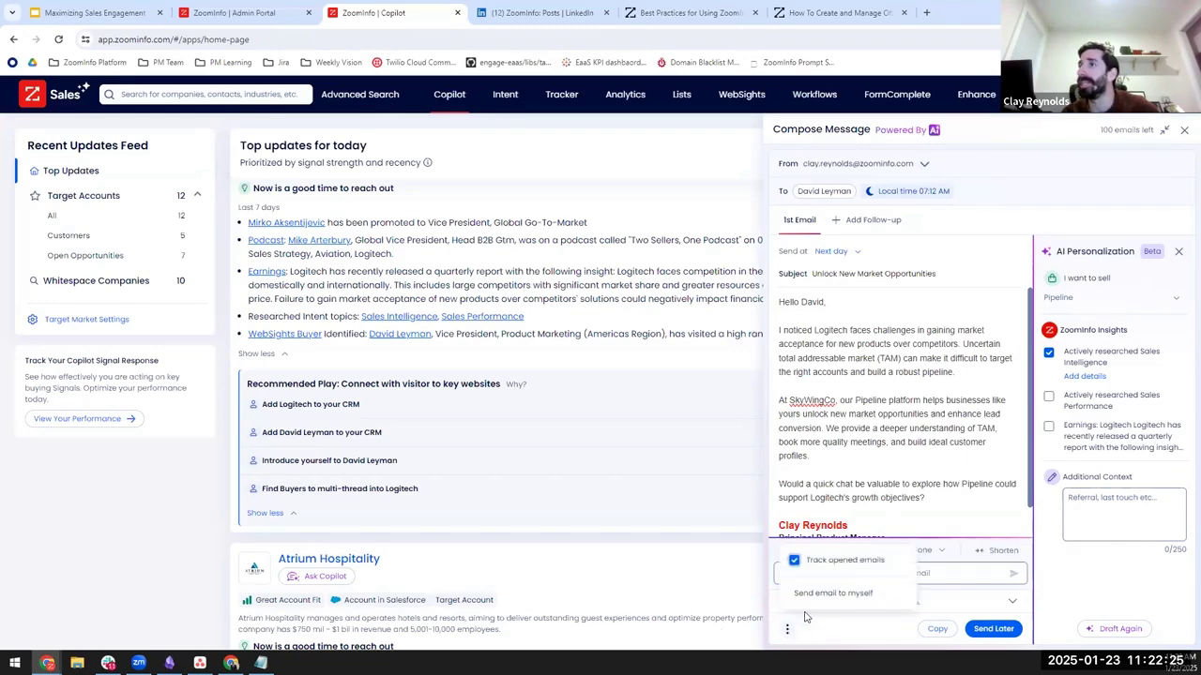
left_click(847, 358)
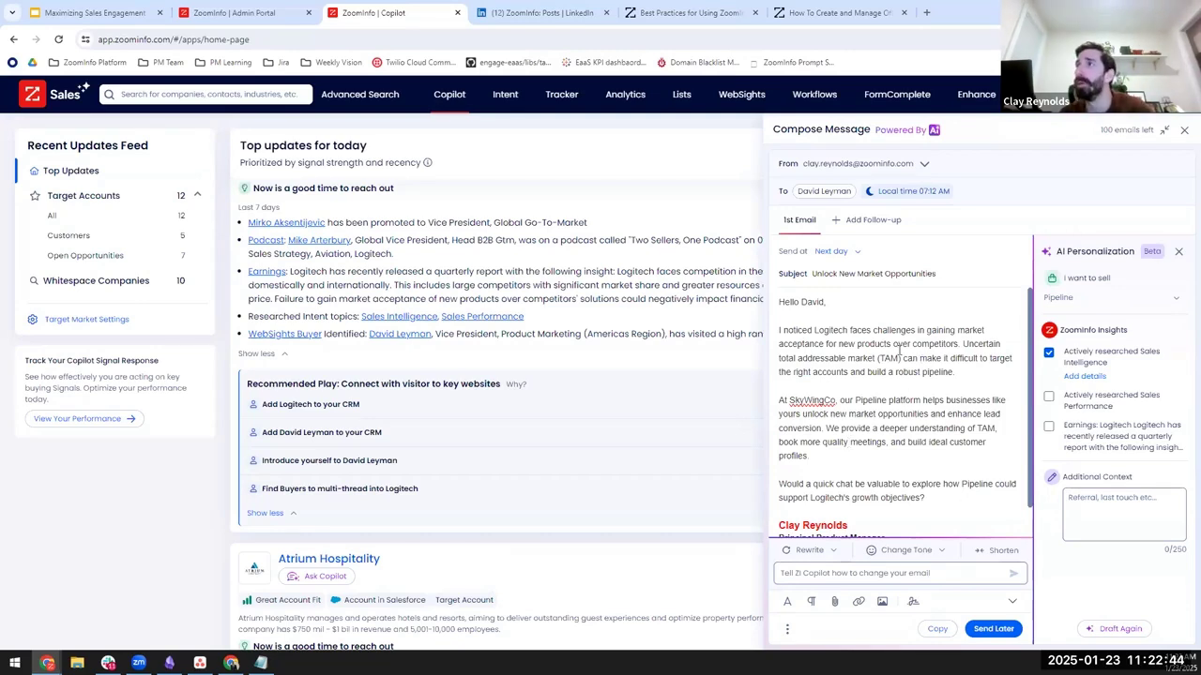
Add a second follow-up email to the message and review its automatic no-reply sending condition and drafted text
left_click(849, 228)
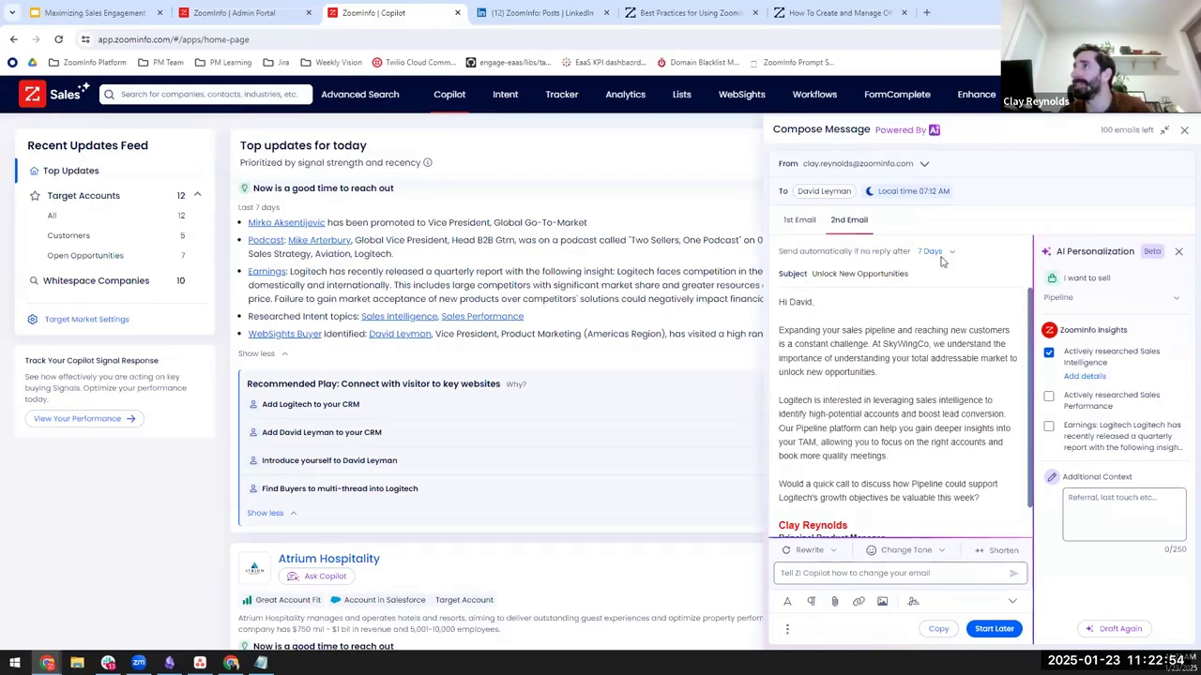
left_click_drag(910, 251, 786, 252)
left_click(826, 385)
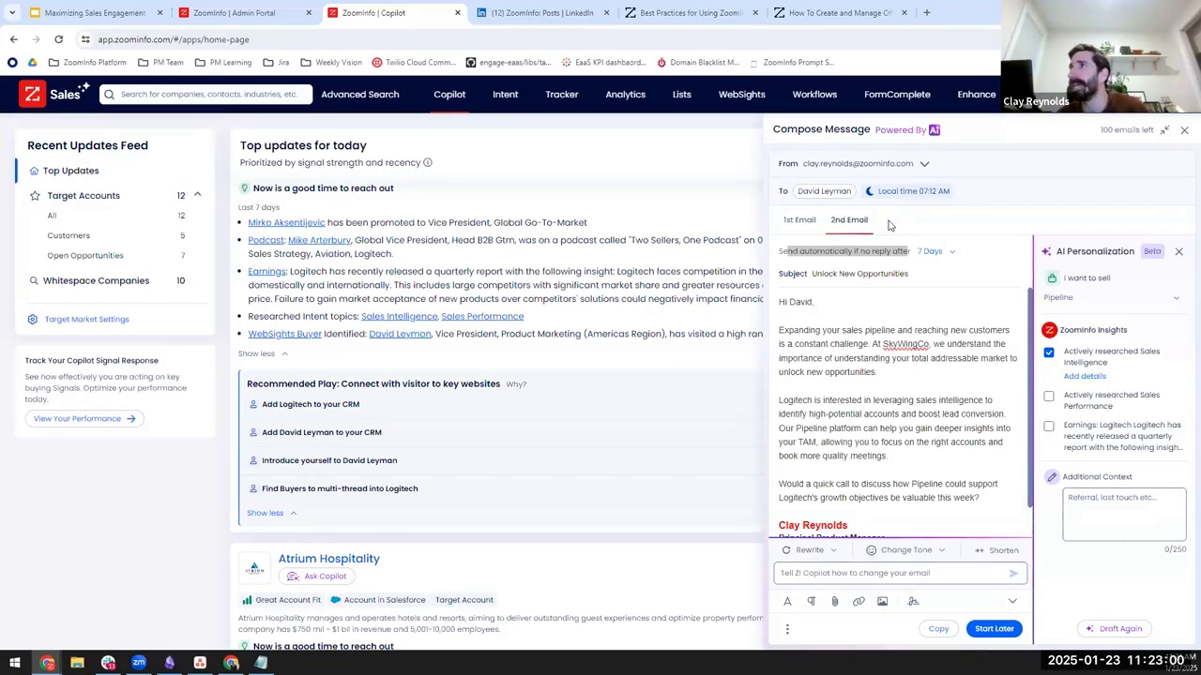
left_click(905, 274)
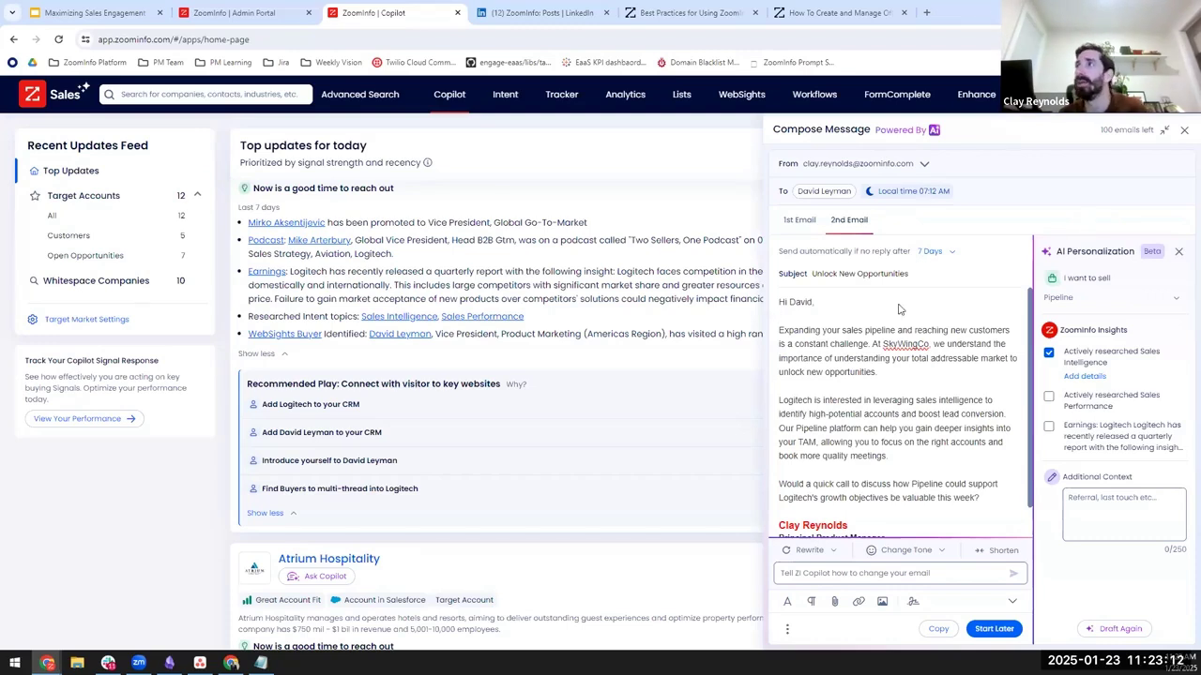
Close the two-email message to the Logitech website visitor and discard its draft
double_click(798, 302)
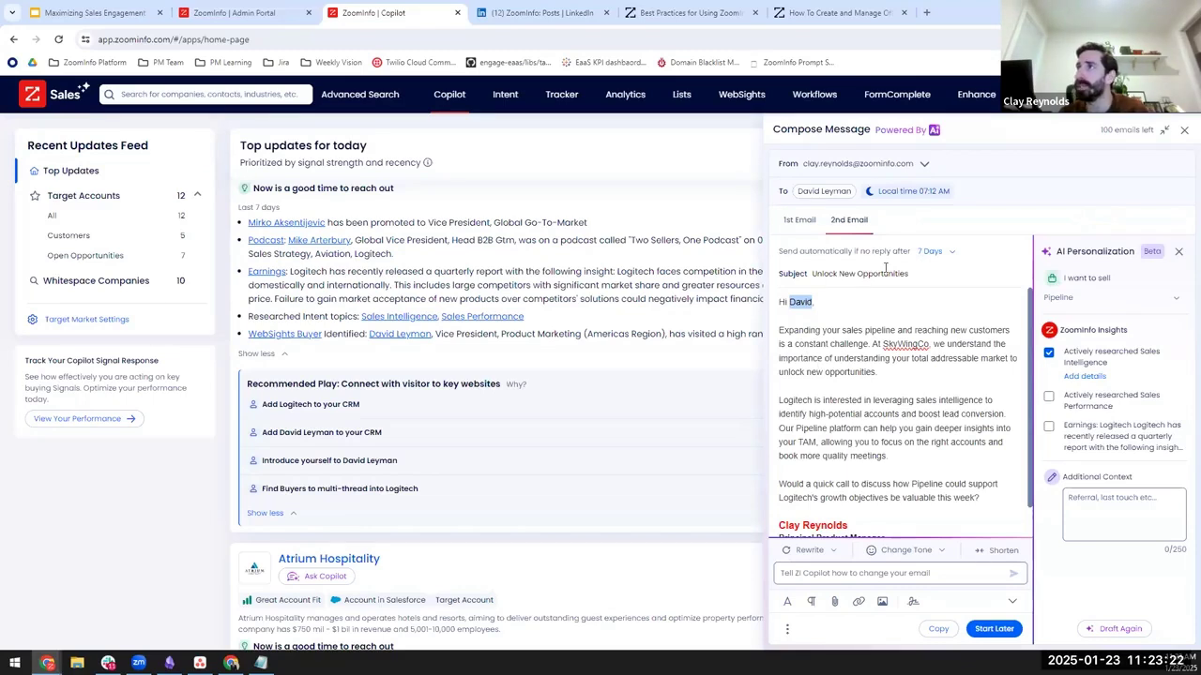
left_click(1185, 132)
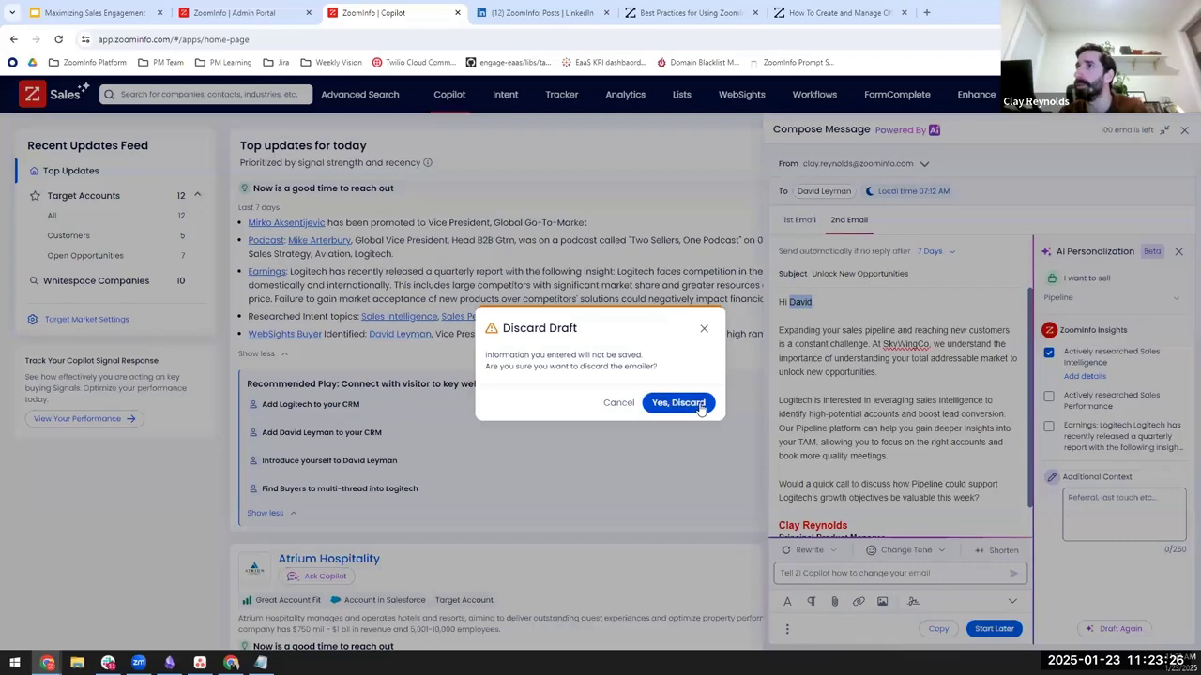
left_click(701, 406)
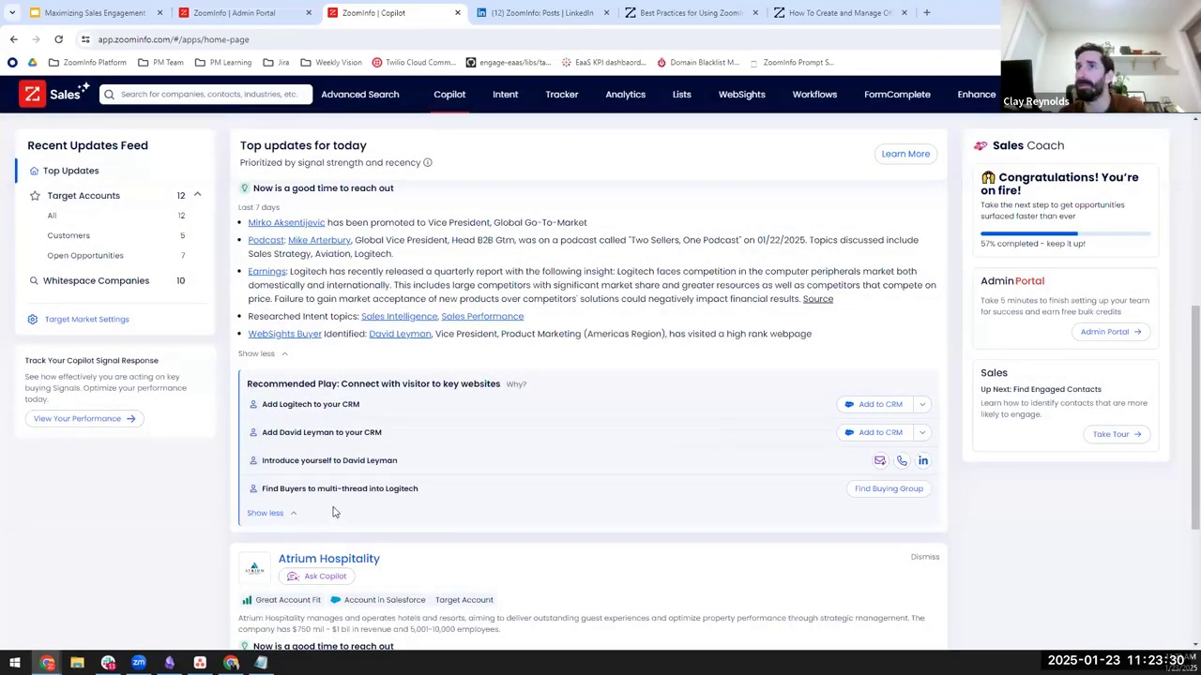
Find the Logitech buying group through the recommended play's step for multi-threading into the account
left_click_drag(281, 486, 424, 492)
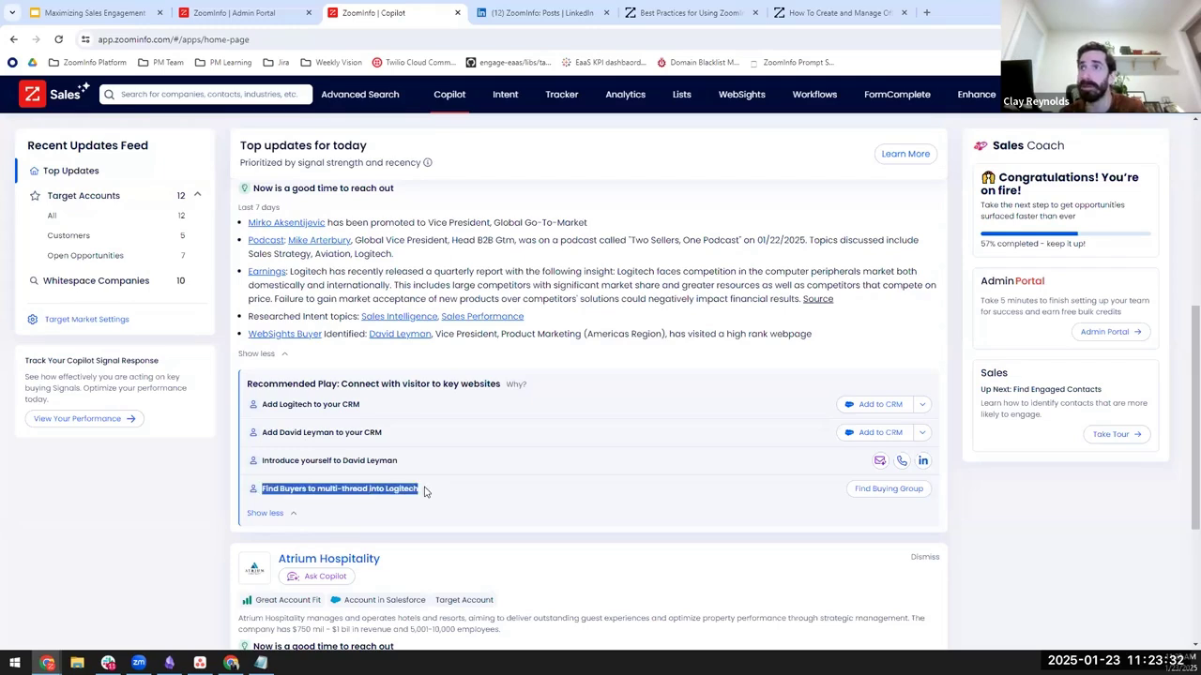
left_click(425, 492)
scroll(319, 291, "up", 1)
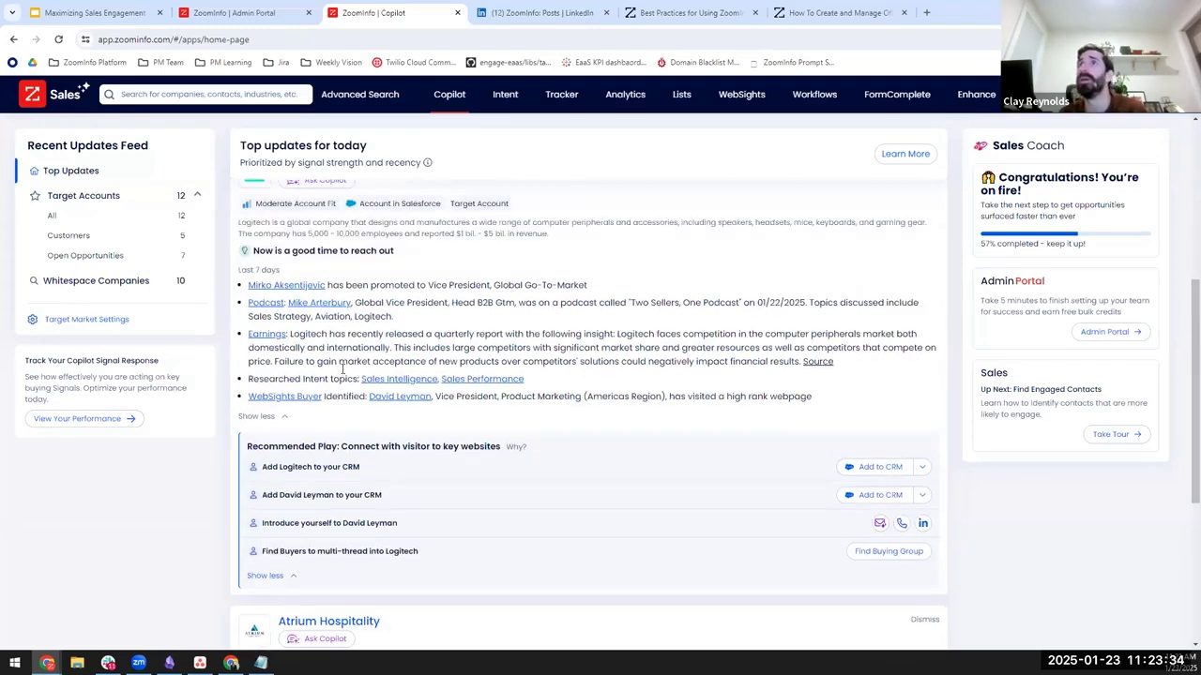
scroll(343, 378, "down", 1)
left_click_drag(263, 489, 419, 489)
left_click(419, 490)
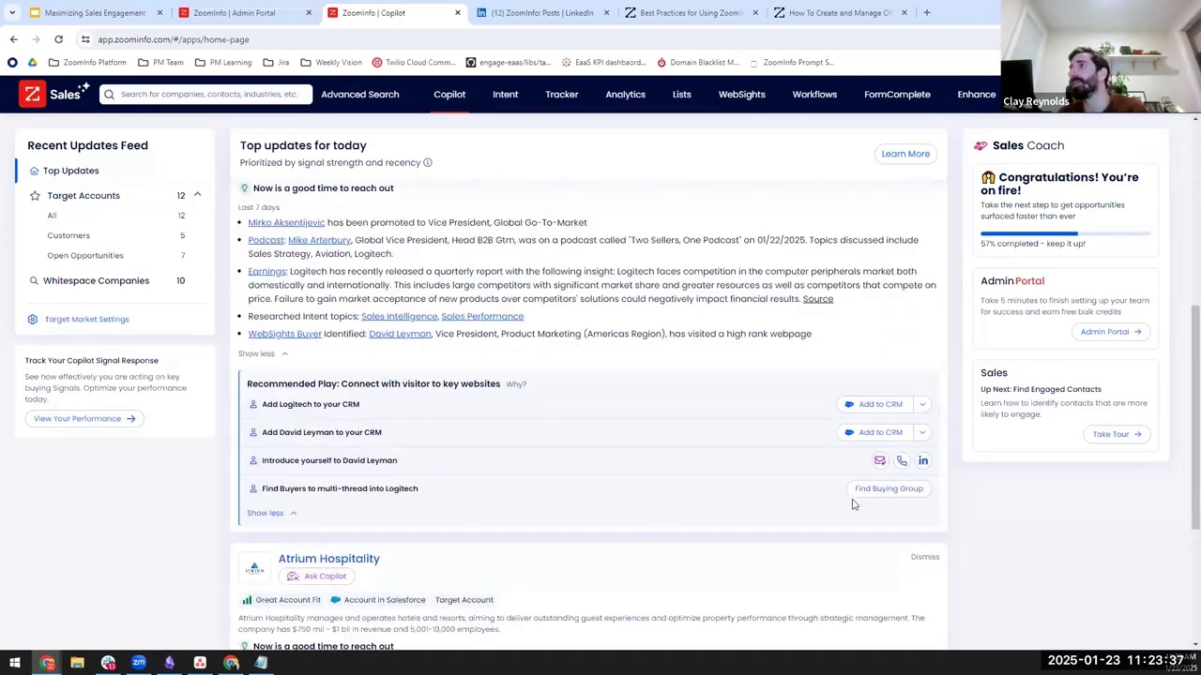
left_click(873, 494)
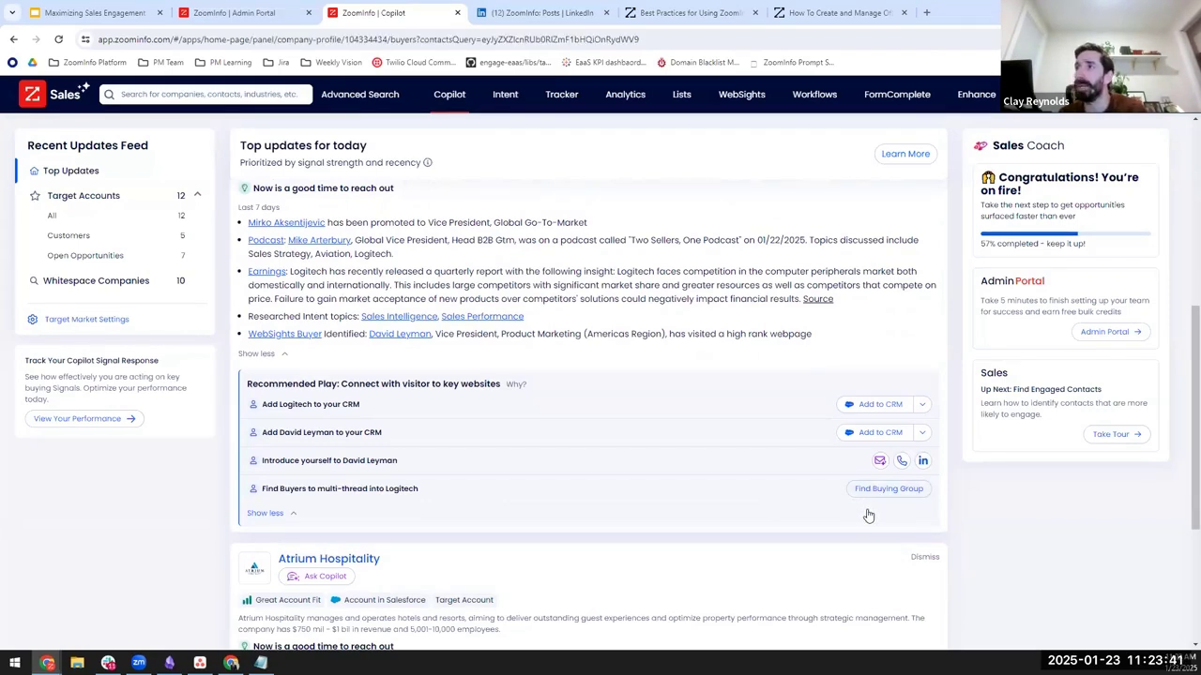
left_click(865, 484)
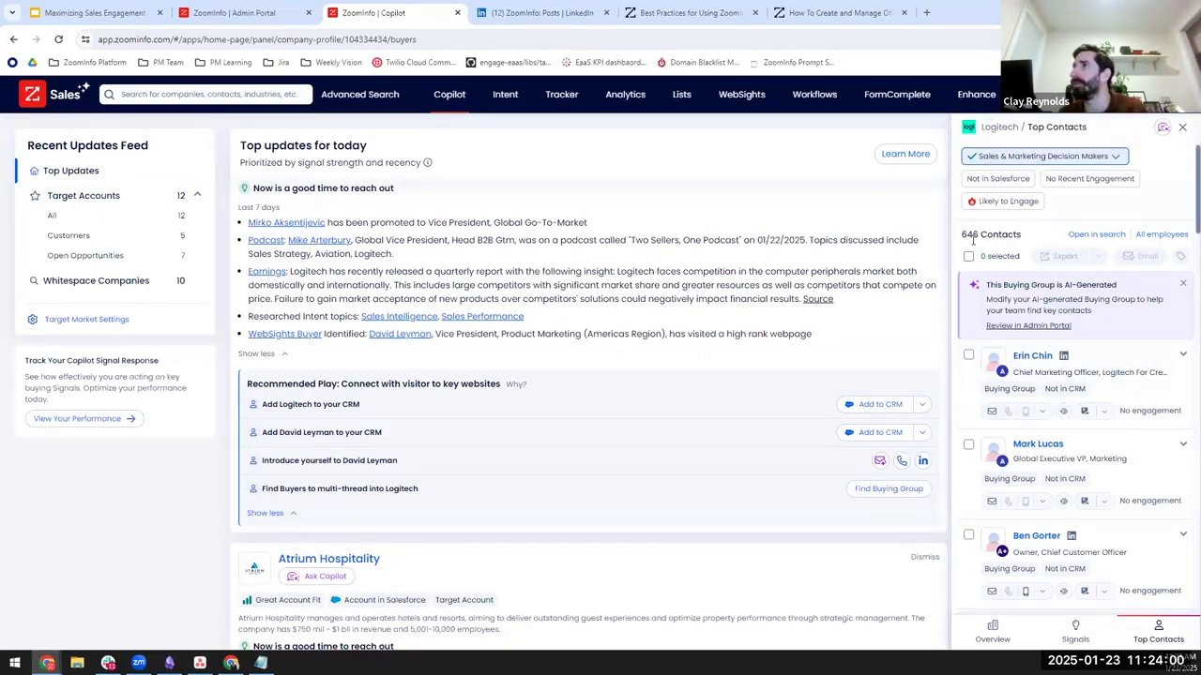
Filter Logitech's Sales & Marketing Decision Makers to contacts marked Likely to Engage and look through the list
left_click_drag(961, 236, 1023, 237)
left_click(1007, 233)
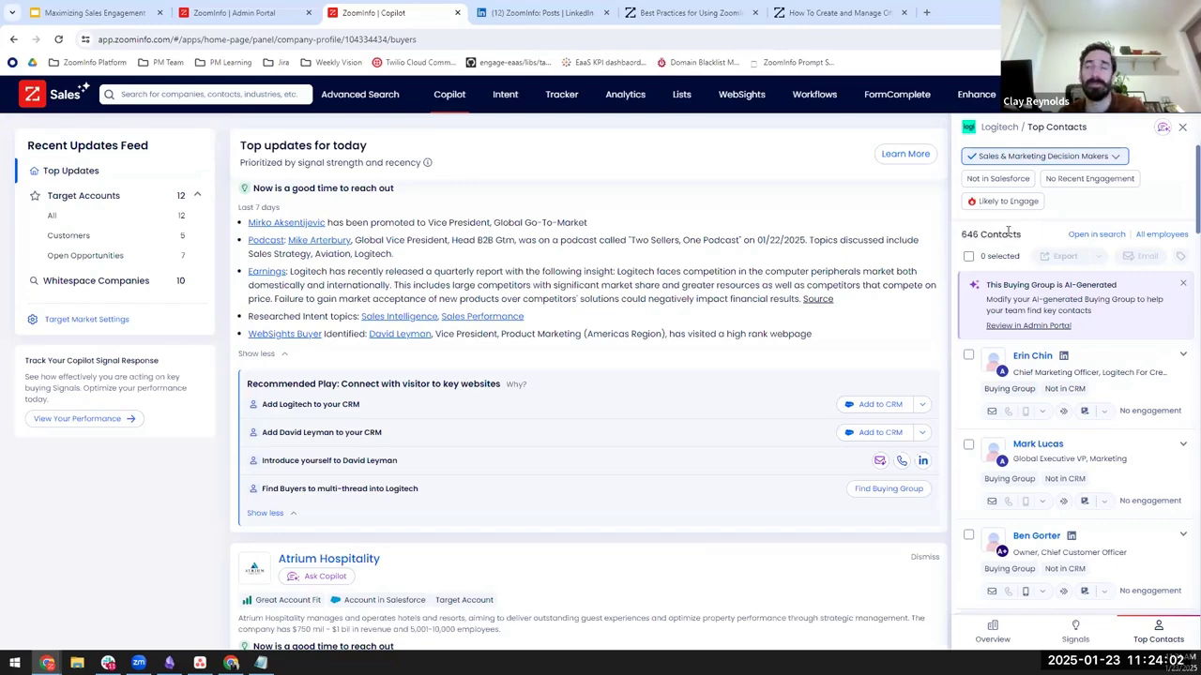
left_click(976, 203)
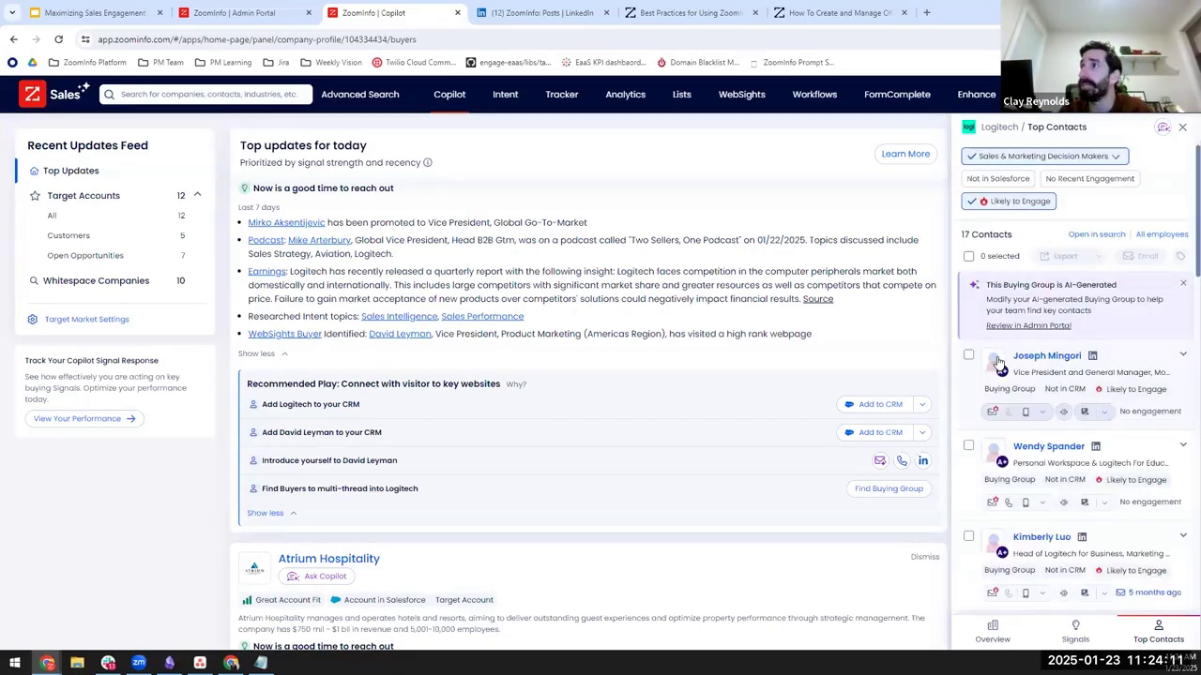
mouse_move(992, 410)
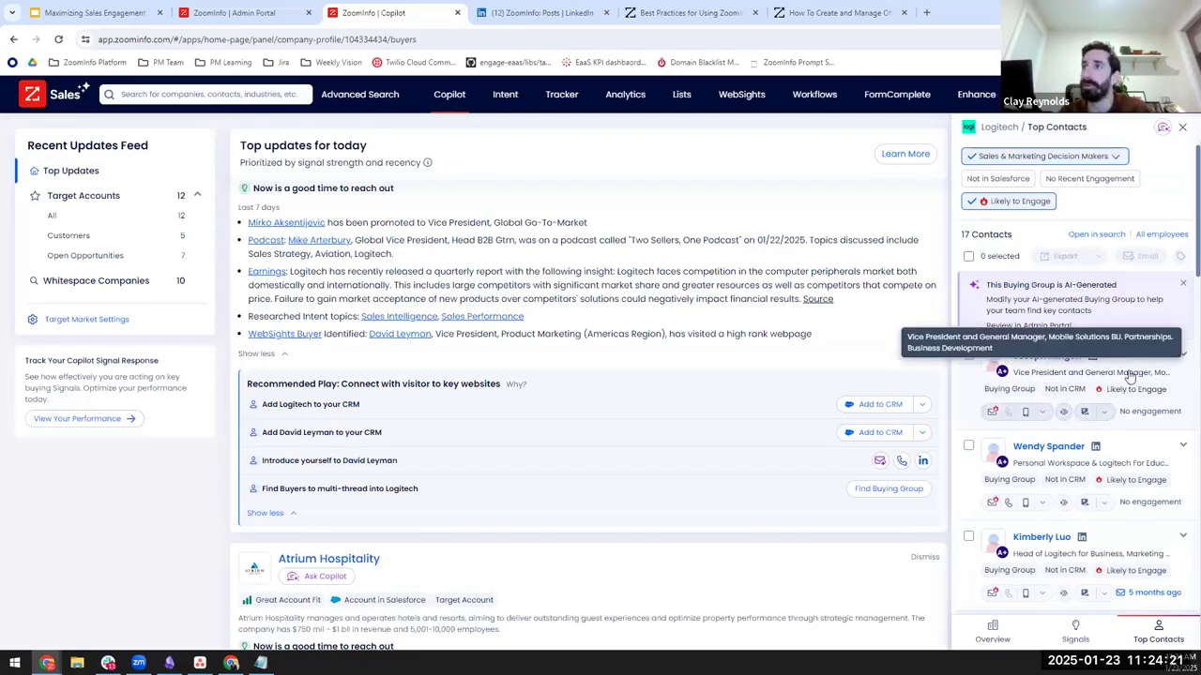
scroll(1121, 380, "down", 2)
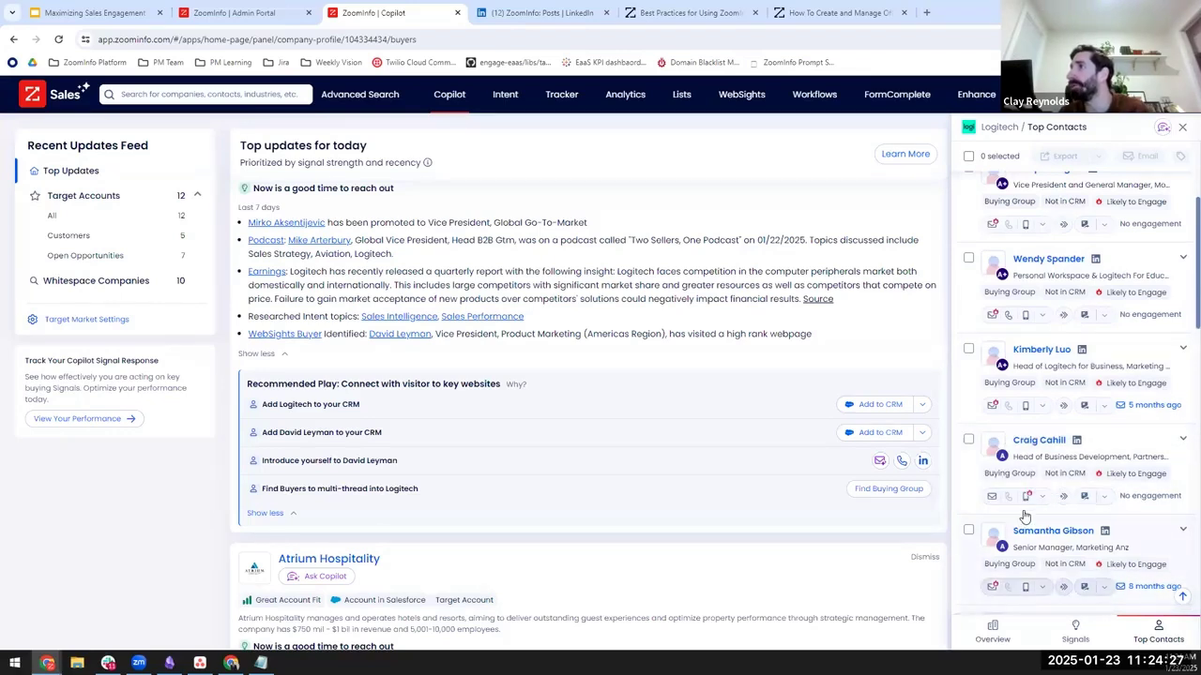
scroll(1032, 516, "down", 5)
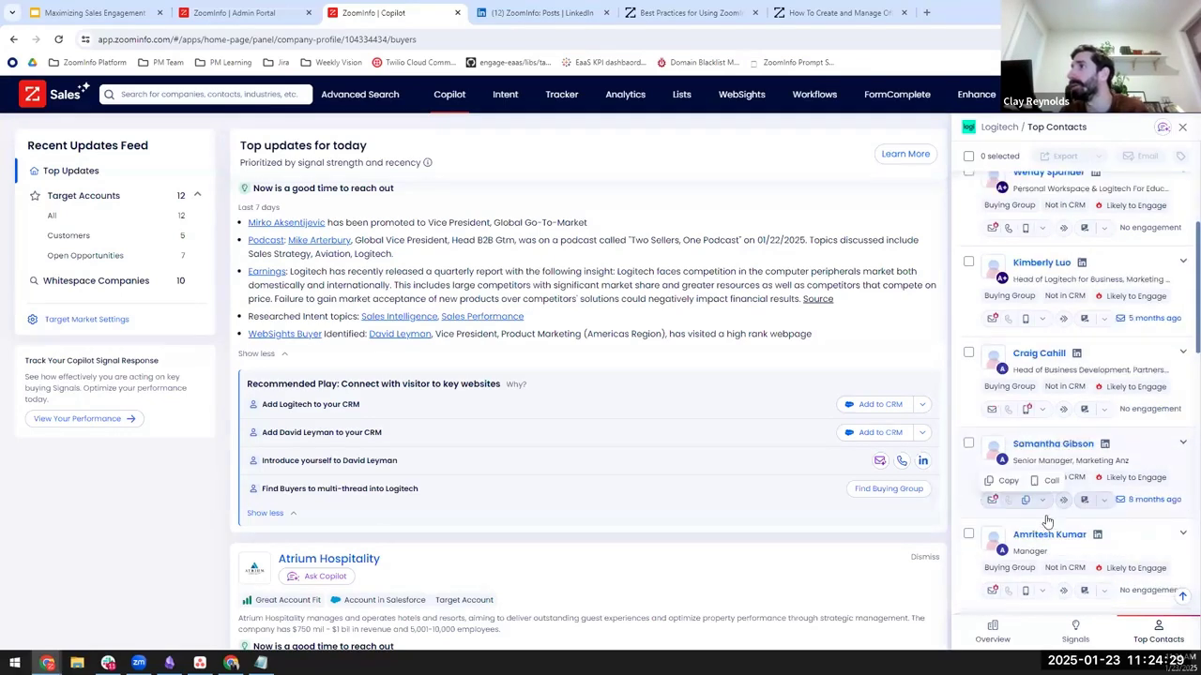
scroll(1051, 530, "down", 8)
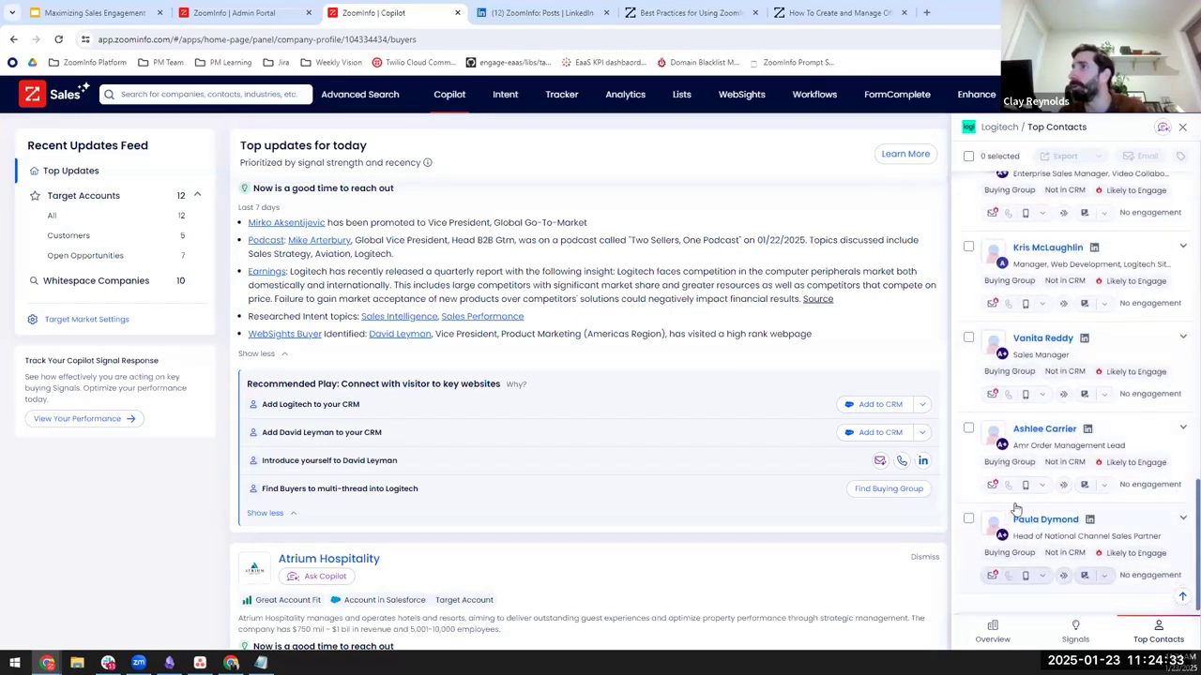
scroll(1042, 502, "up", 8)
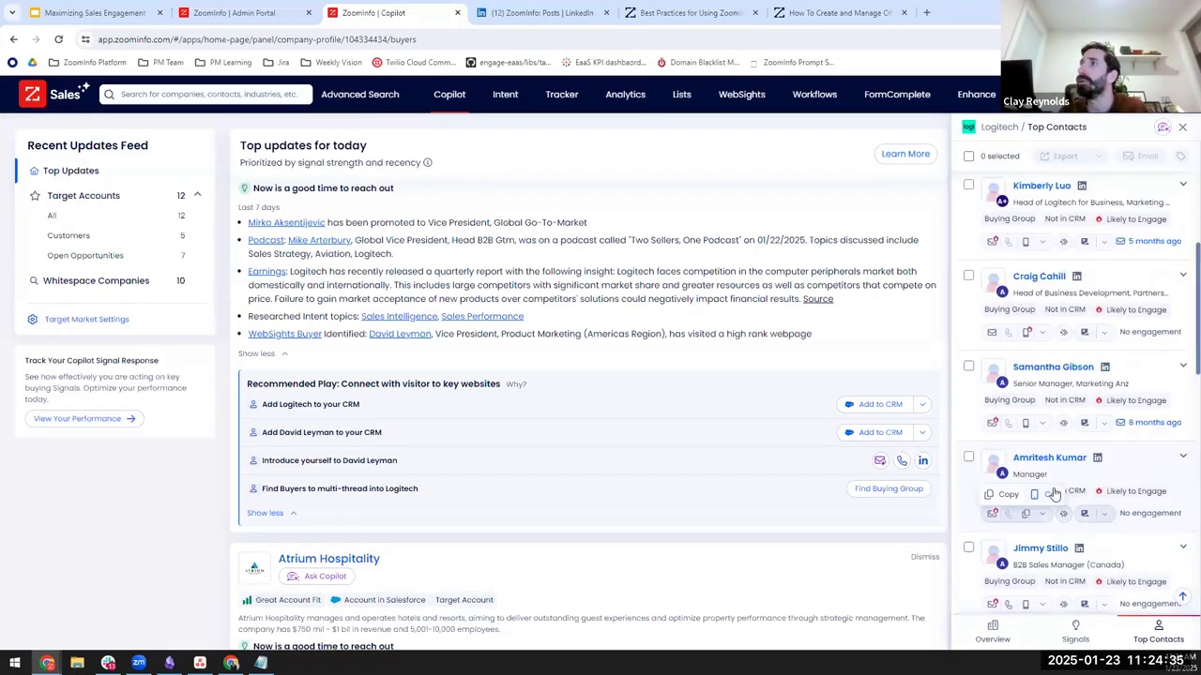
scroll(1065, 493, "up", 4)
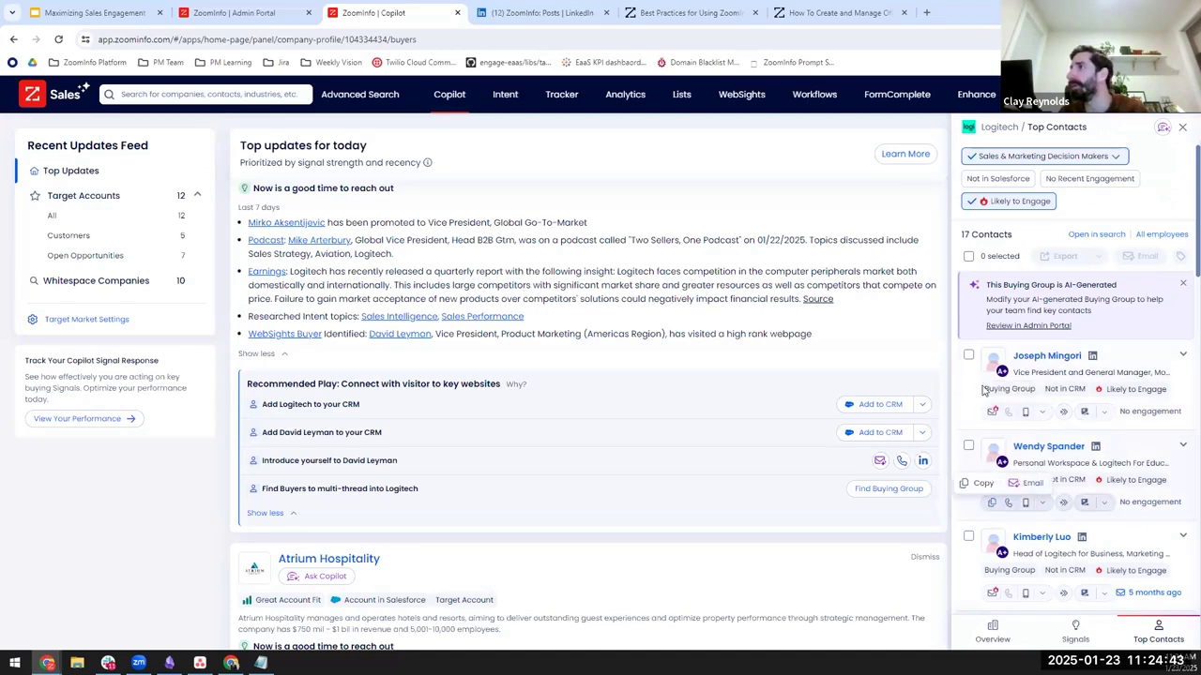
Select the first three likely-to-engage Logitech contacts and start an AI-drafted email to all of them
left_click(969, 355)
left_click(968, 446)
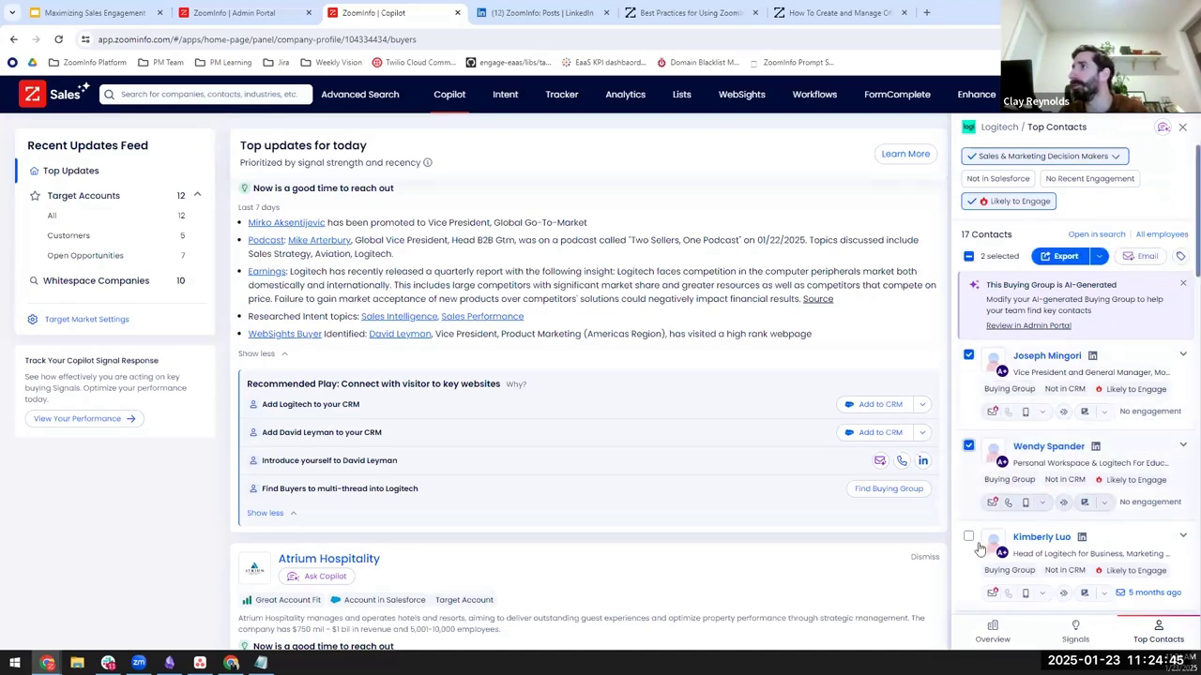
left_click(969, 539)
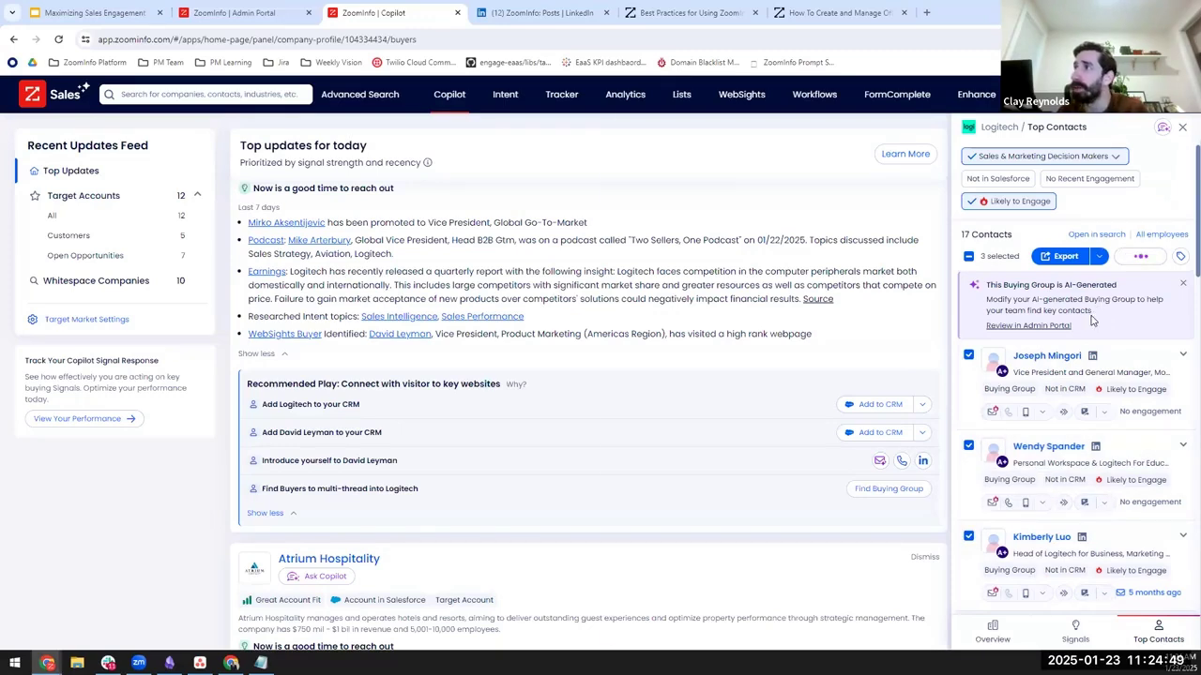
left_click(1140, 256)
Compare the individually personalized email drafts and subjects across the three selected contacts
left_click(677, 232)
left_click(665, 268)
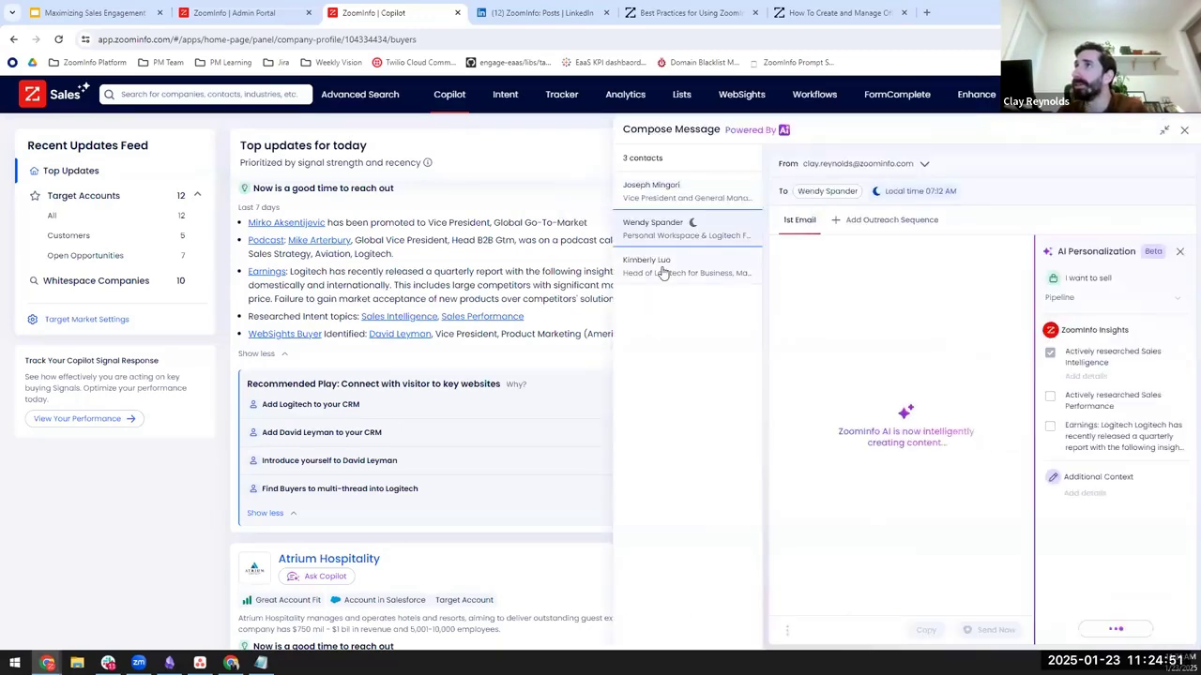
left_click(676, 187)
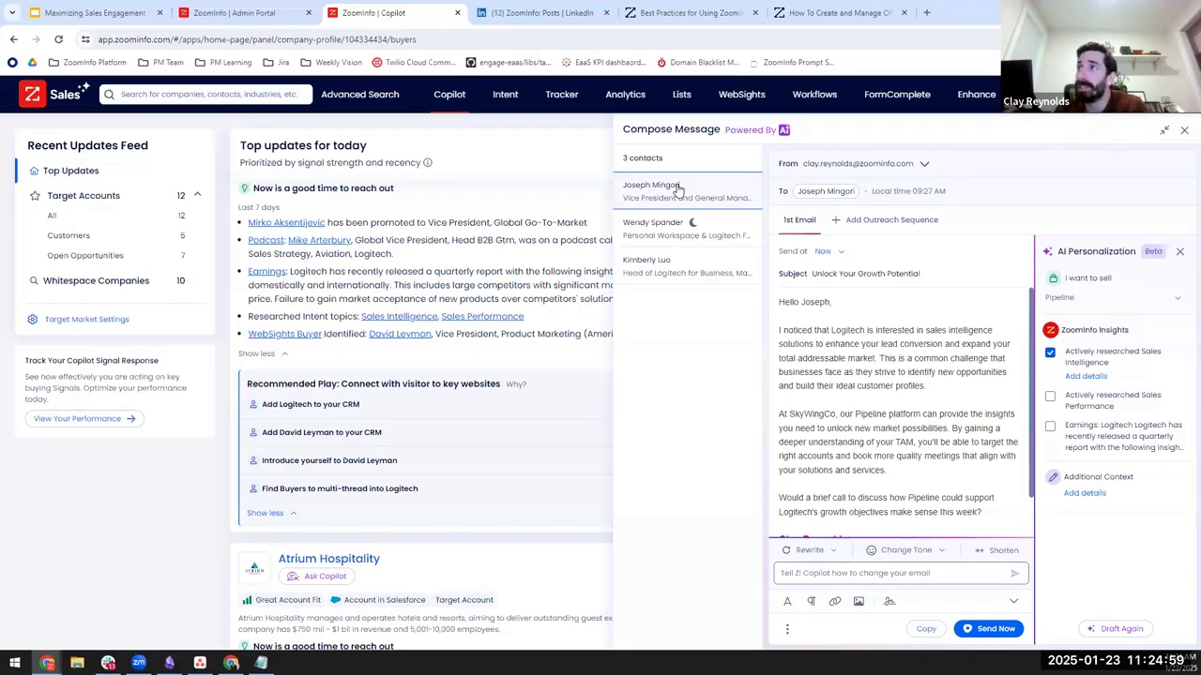
left_click(657, 231)
left_click(655, 263)
left_click(664, 229)
left_click(668, 195)
left_click(666, 229)
left_click(670, 192)
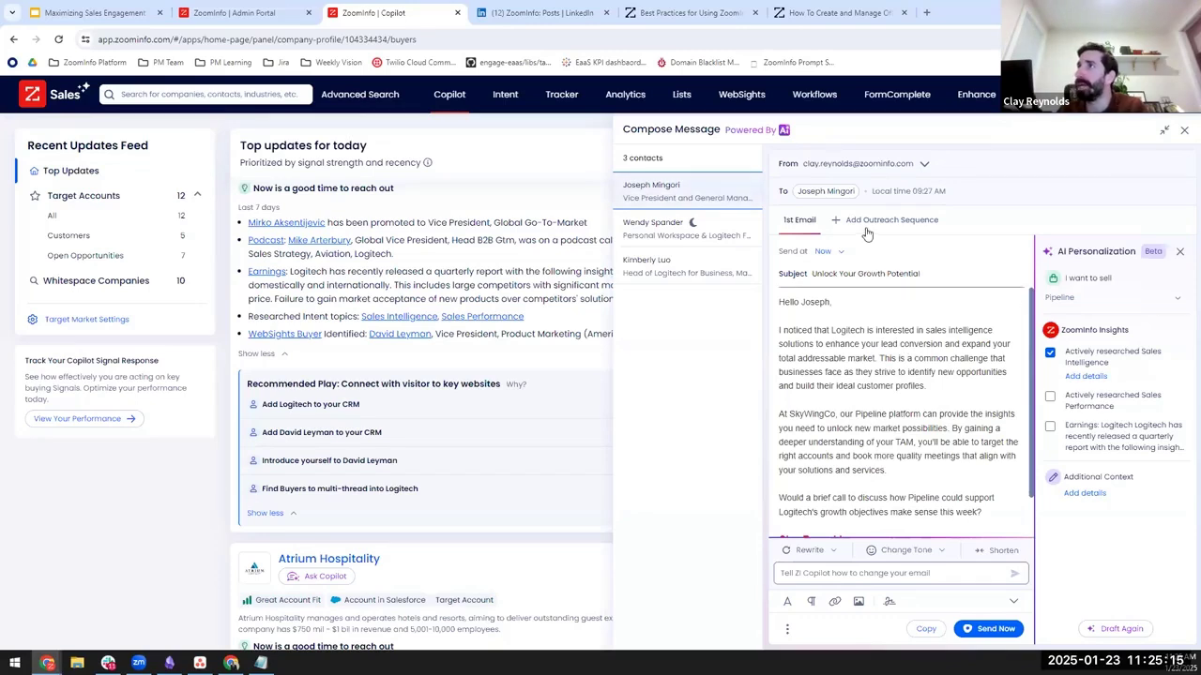
left_click(657, 230)
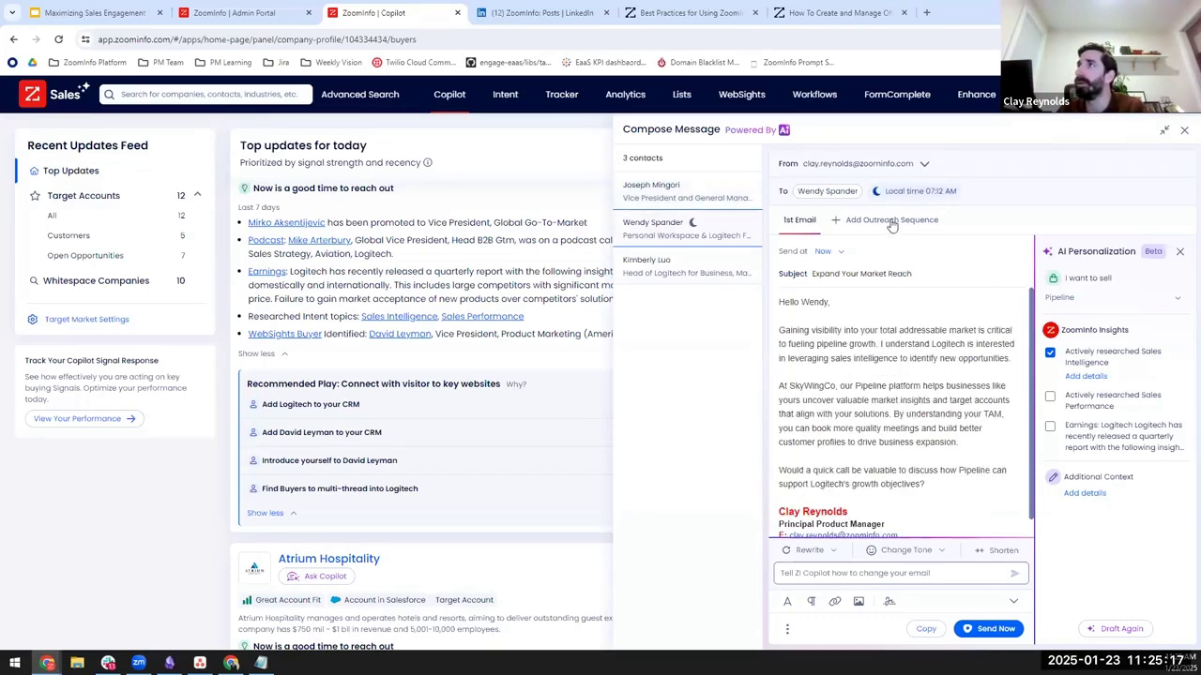
left_click(642, 266)
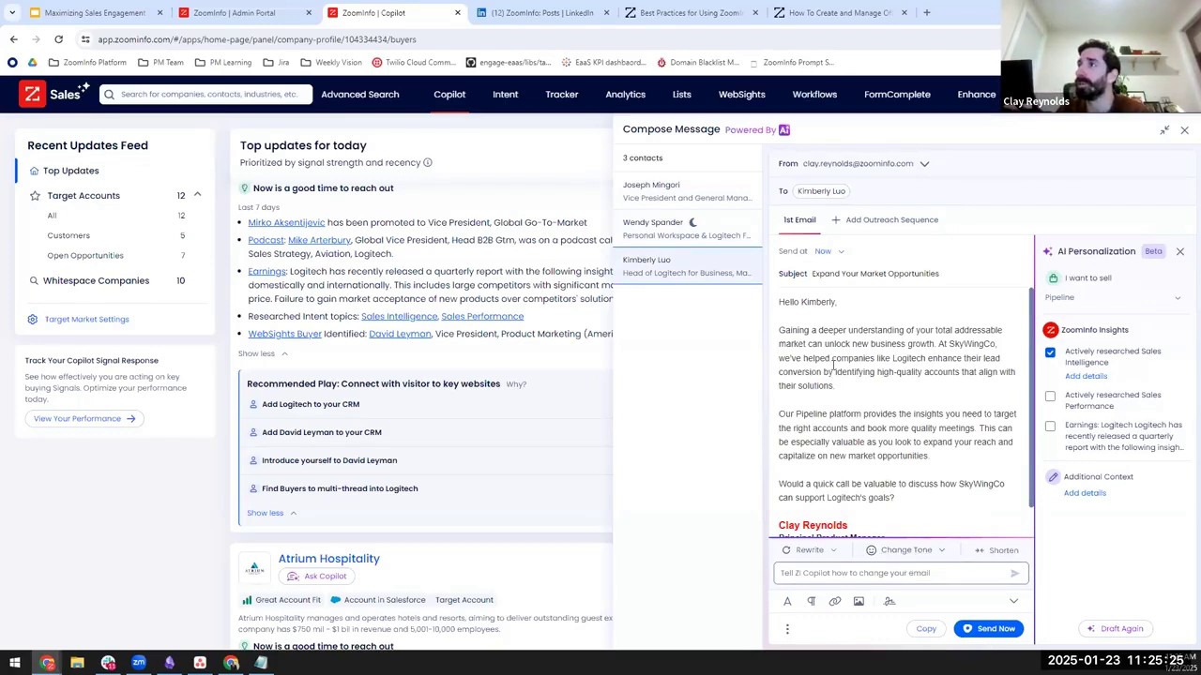
Examine the third contact's drafted email text from the greeting to the closing call request
key("ctrl+a")
key("Left")
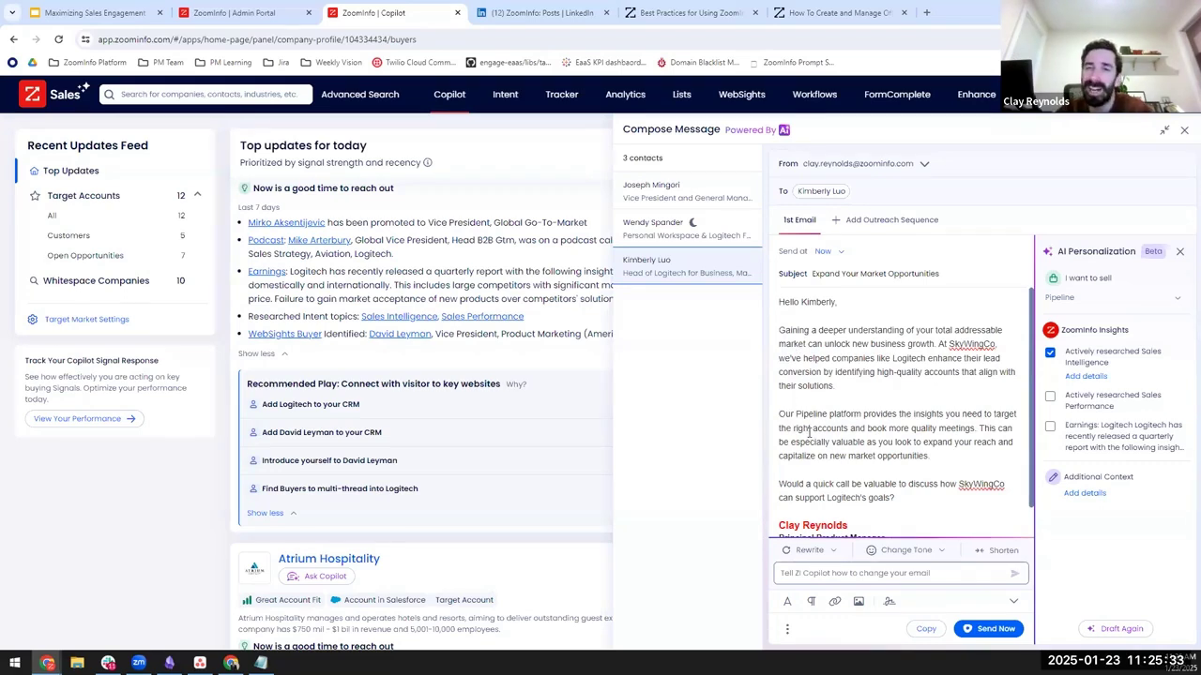
left_click_drag(908, 494, 789, 302)
left_click(789, 302)
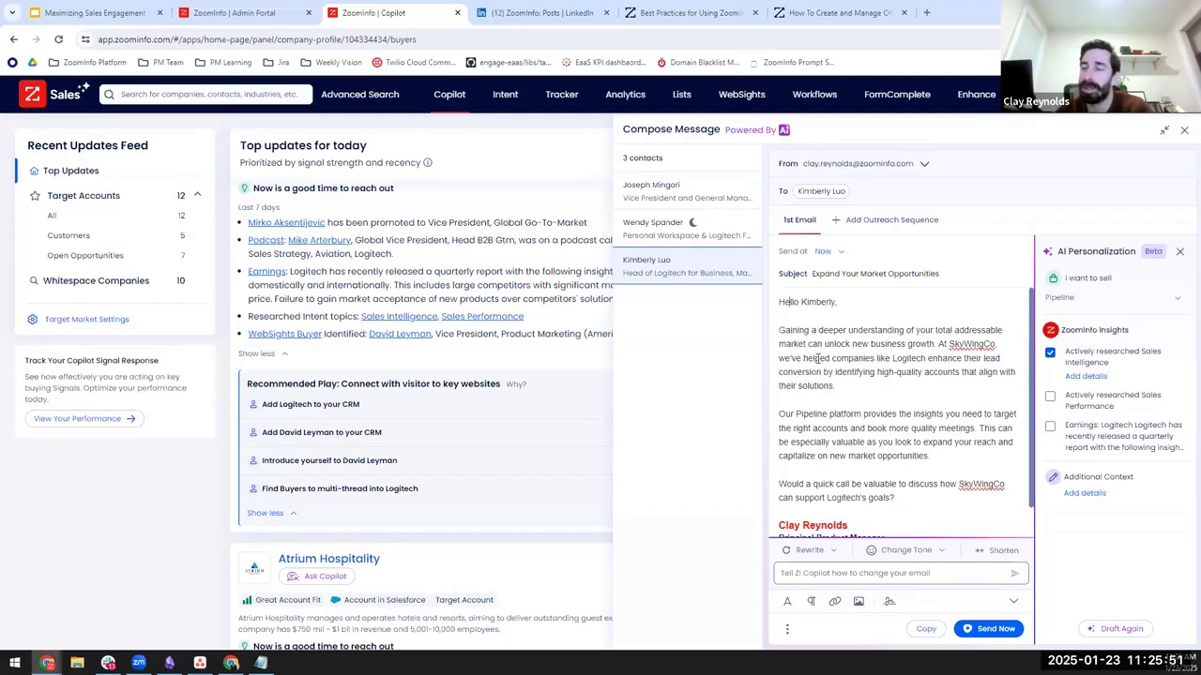
left_click(798, 302, "shift")
left_click(787, 307)
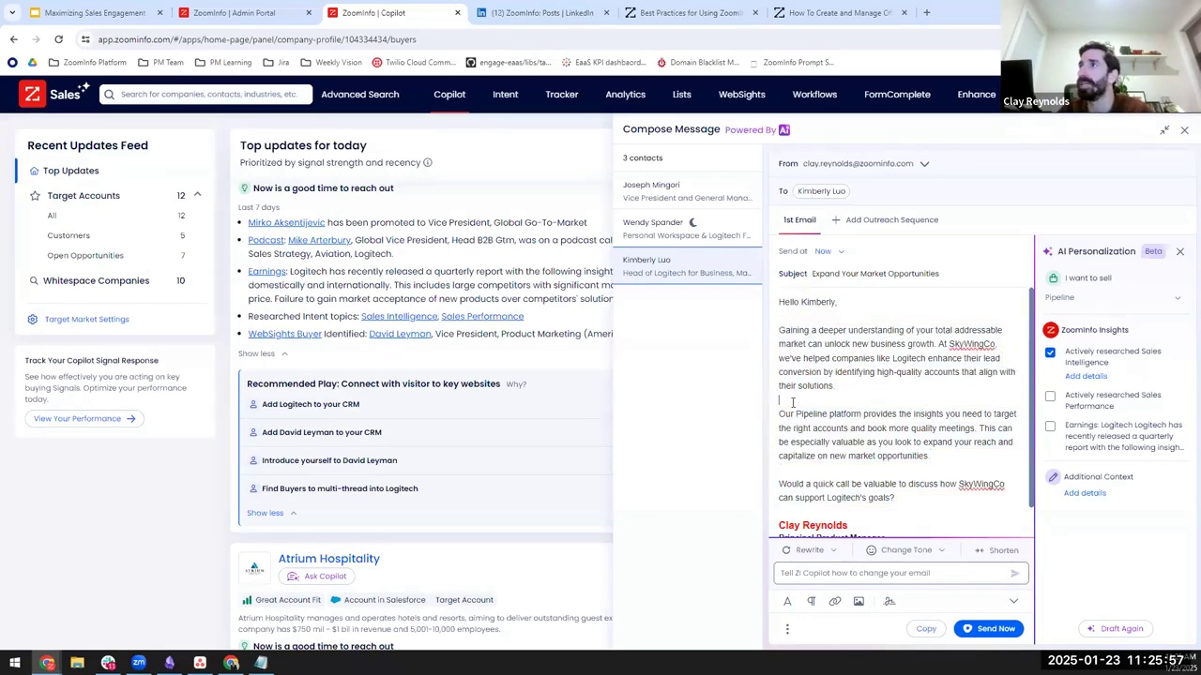
left_click(800, 507)
left_click(780, 401)
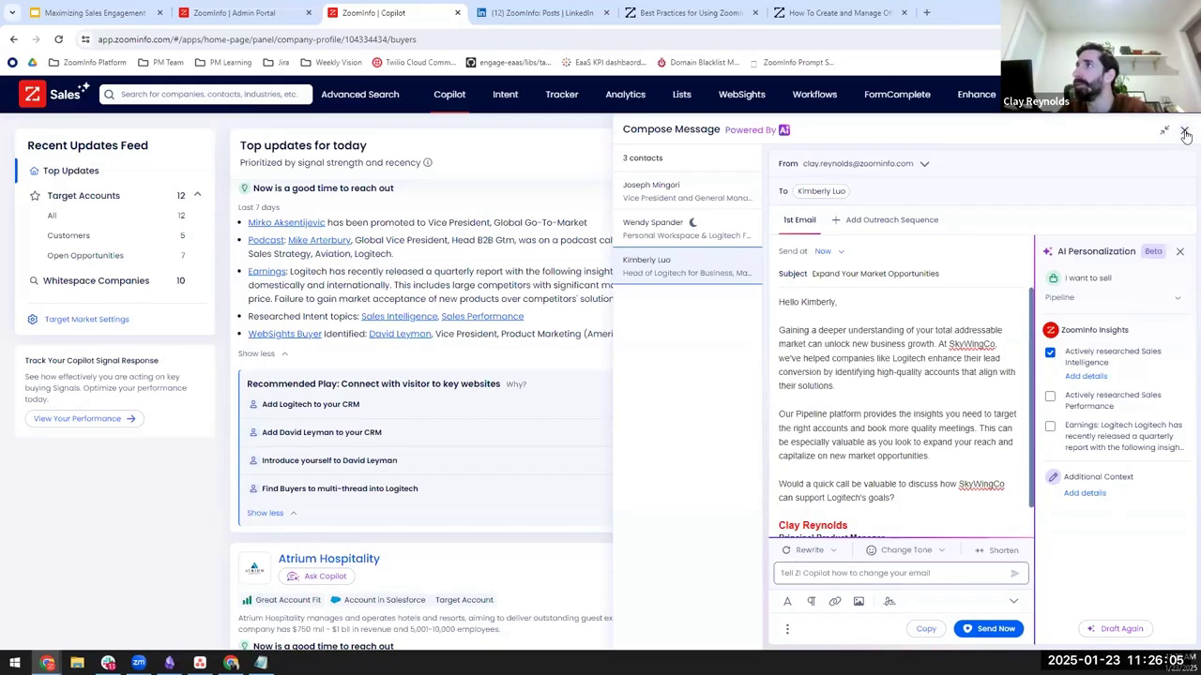
Discard the email drafts for the three contacts and open the Whitespace Companies updates
key("Escape")
left_click(694, 398)
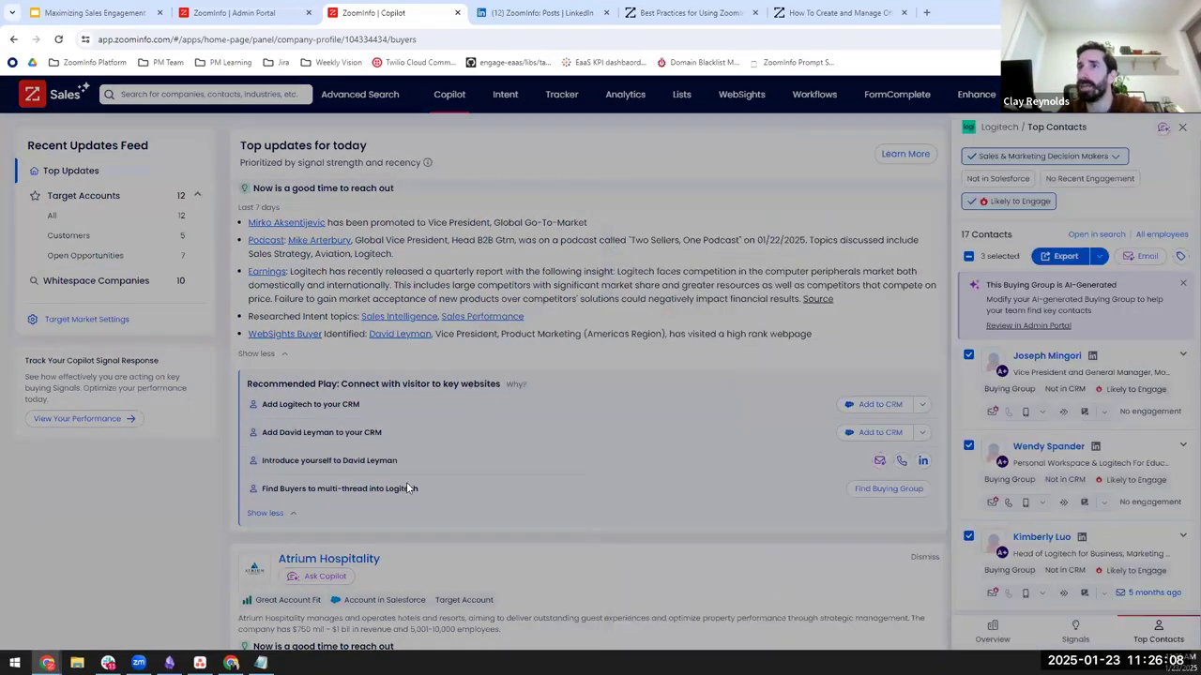
scroll(367, 537, "down", 3)
left_click(86, 284)
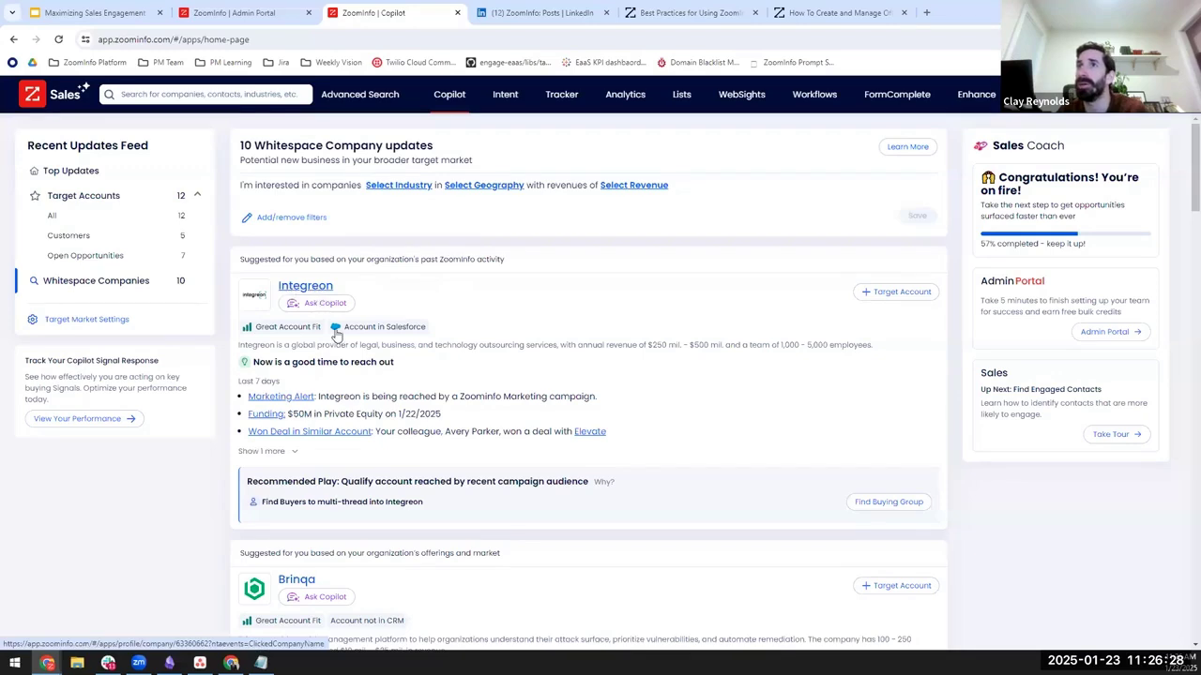
Read Integreon's company description, then expand all of Brinqa's recent signals and examine its Won Deal in Similar Account signal
left_click_drag(324, 345, 495, 347)
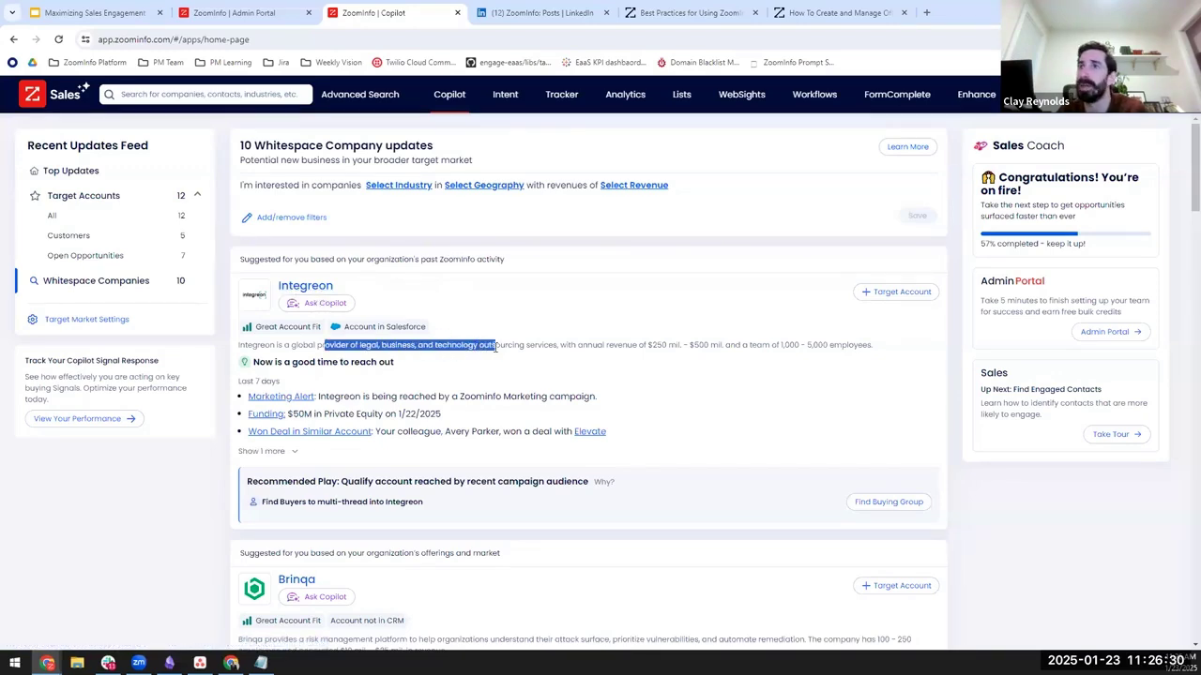
left_click(500, 355)
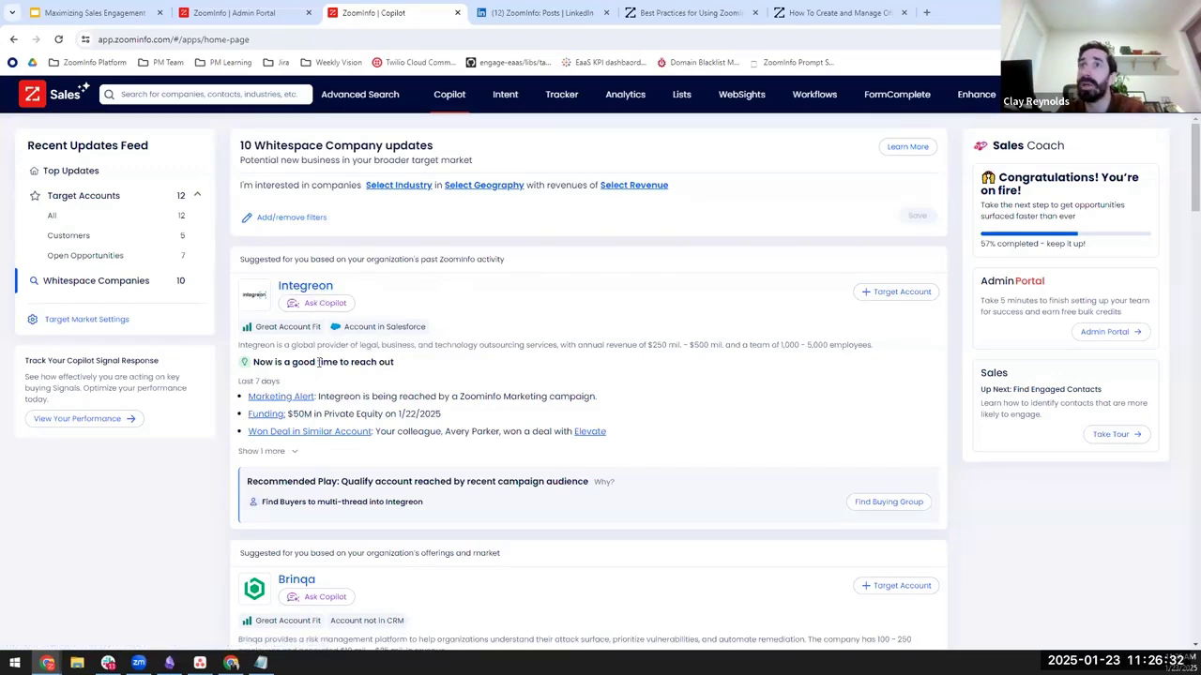
scroll(332, 367, "down", 2)
scroll(312, 469, "down", 1)
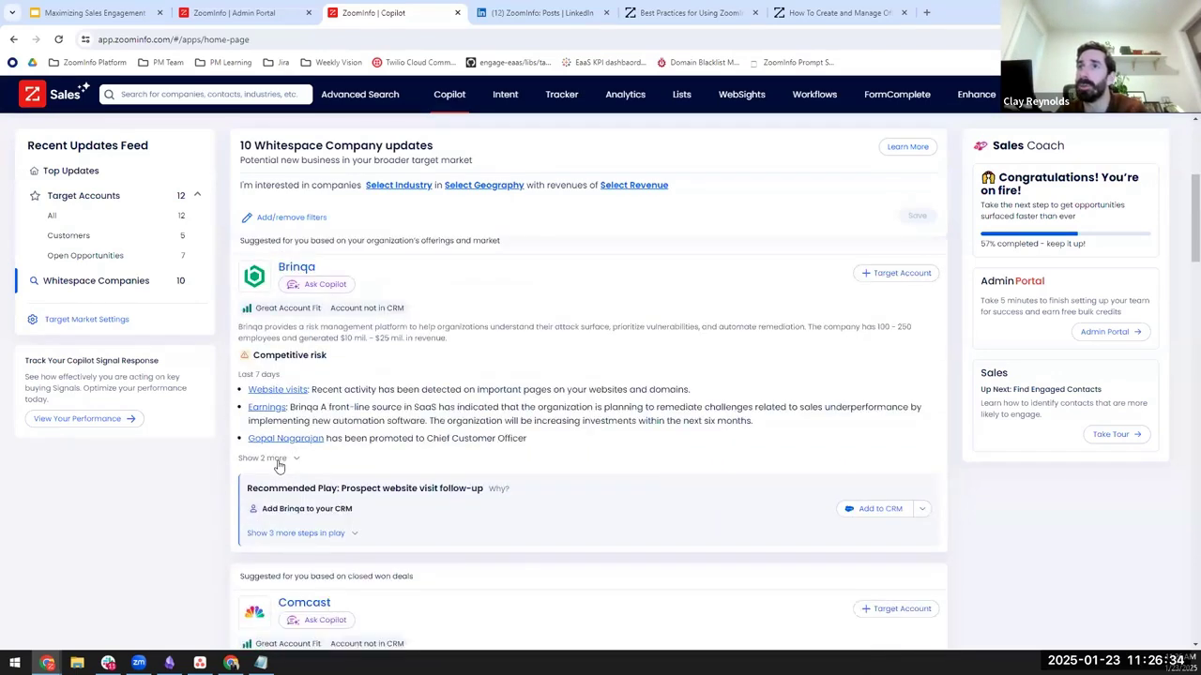
left_click(277, 459)
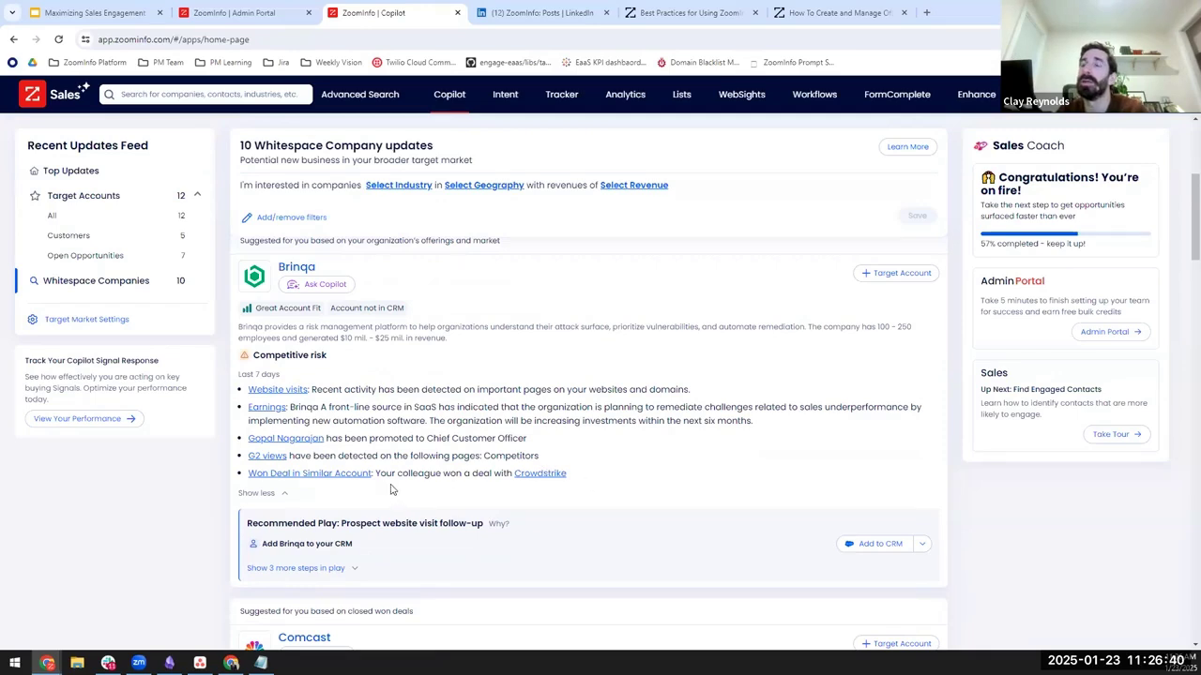
triple_click(500, 476)
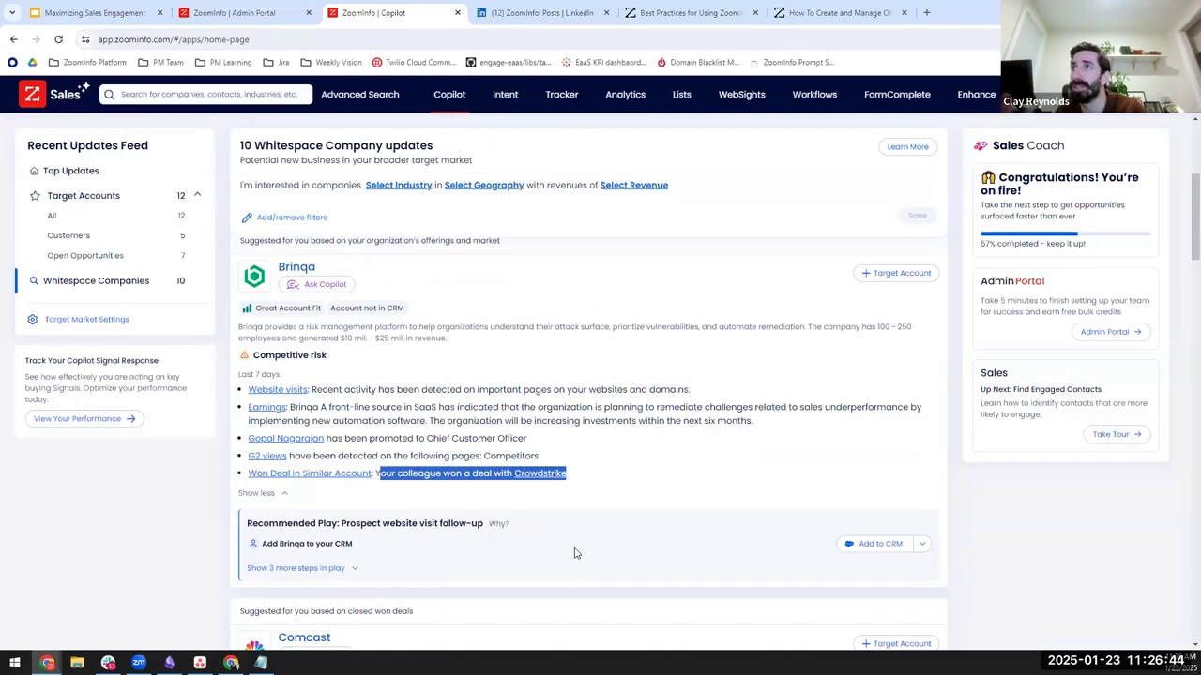
left_click(384, 472)
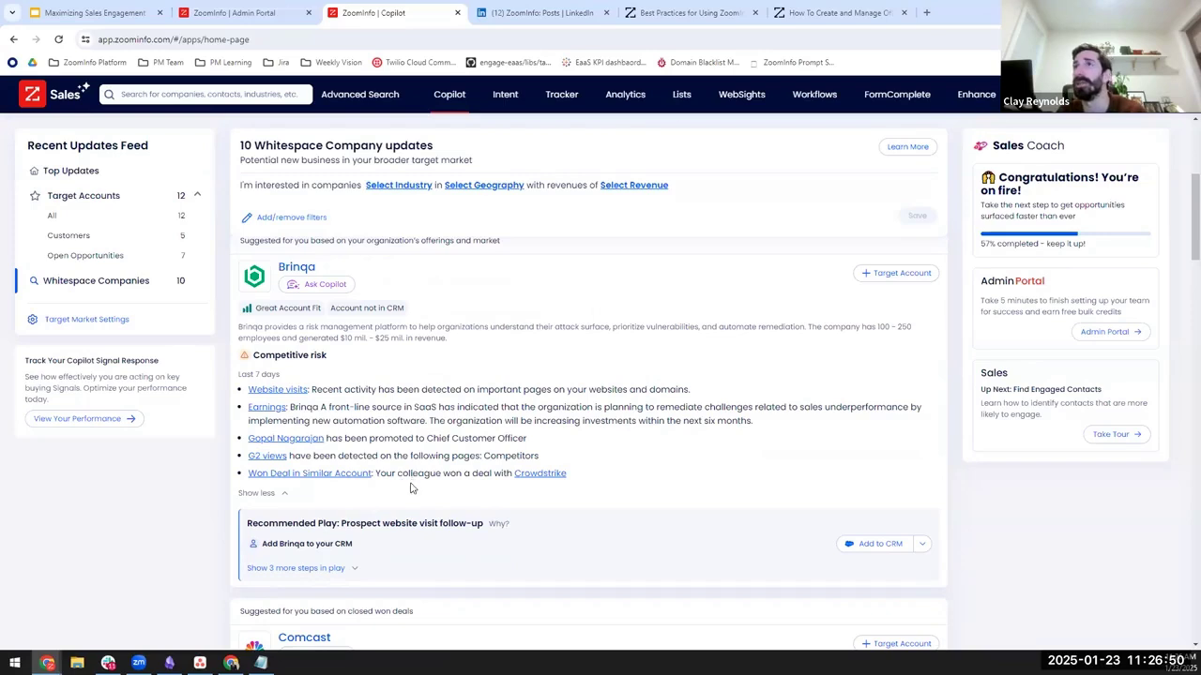
Open Bruker's company profile from the recently viewed profiles
scroll(410, 488, "up", 3)
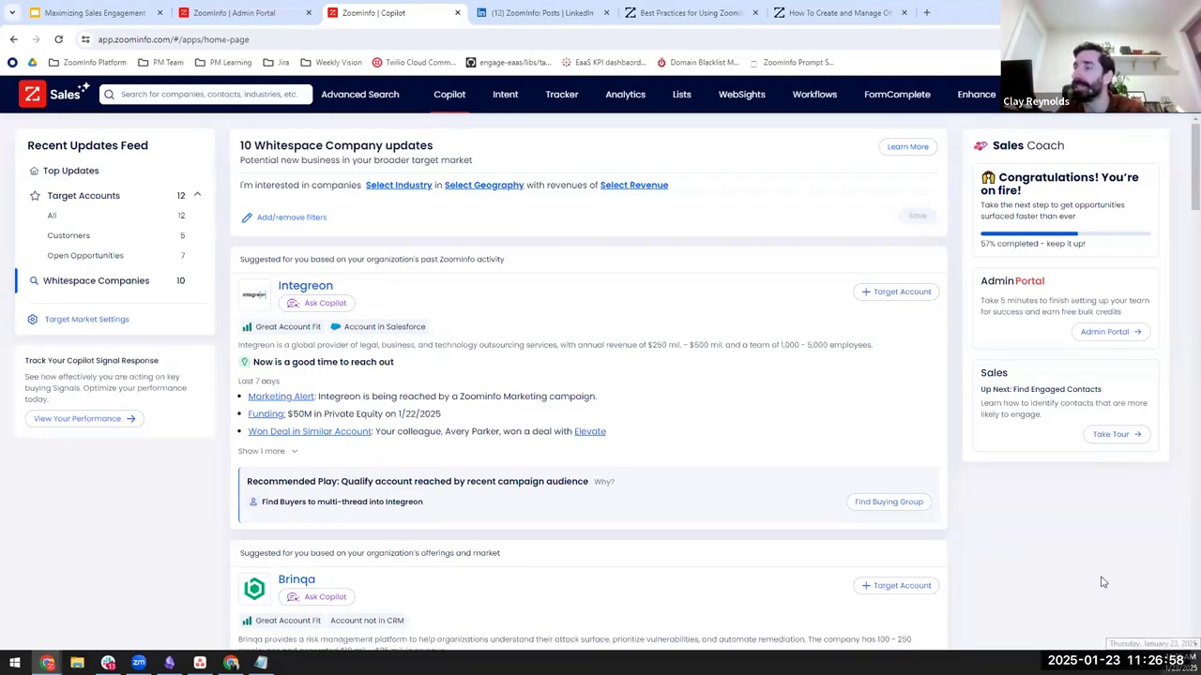
left_click(225, 94)
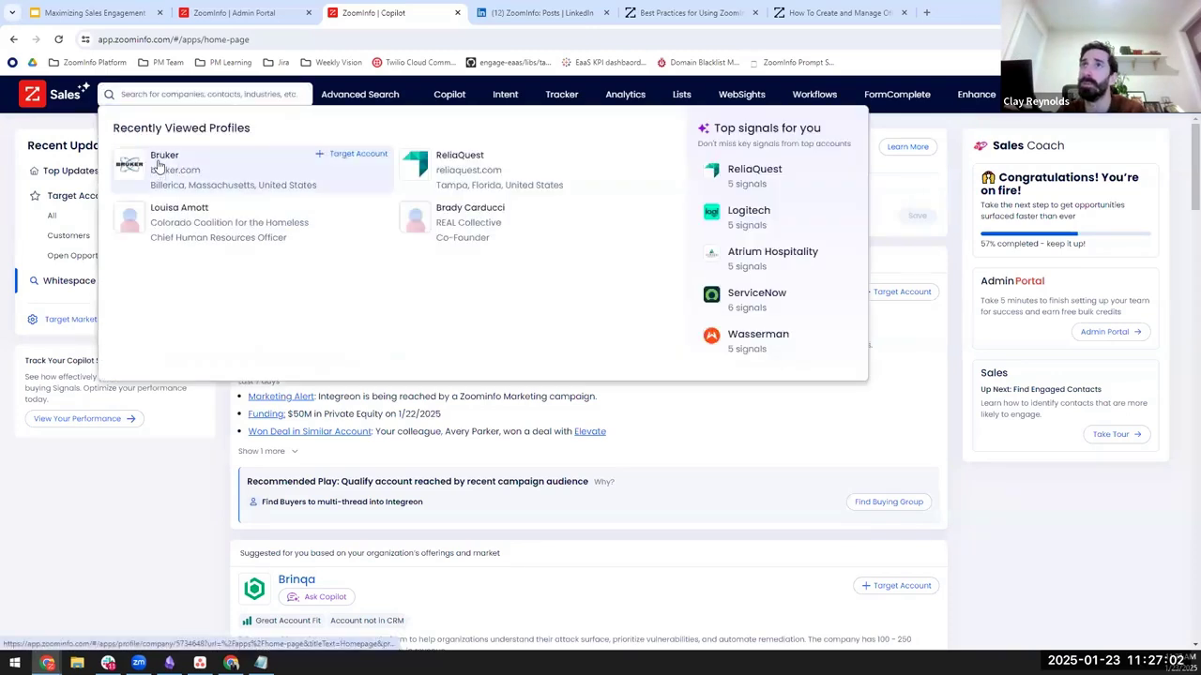
key("Escape")
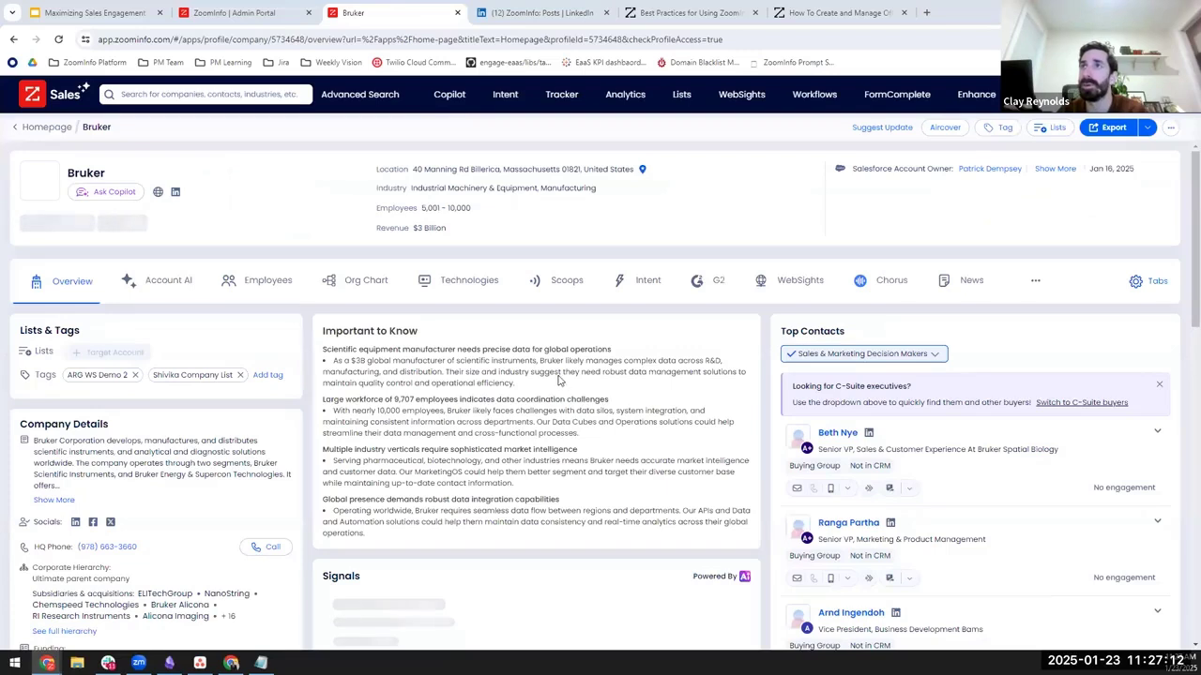
Read Bruker's Important to Know insights, focusing on the recommended solutions for data coordination, market intelligence and data integration
mouse_move(325, 330)
left_mouse_down()
mouse_move(563, 413)
mouse_move(371, 538)
mouse_move(329, 401)
mouse_move(325, 325)
left_mouse_up()
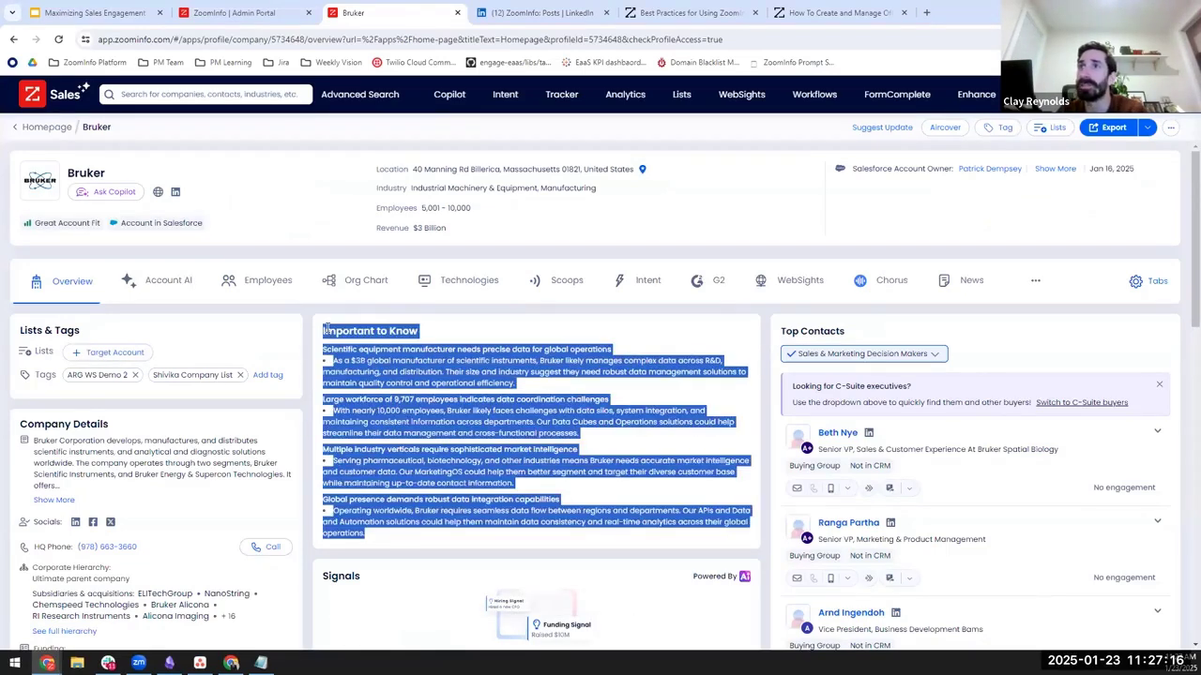
left_click(326, 328)
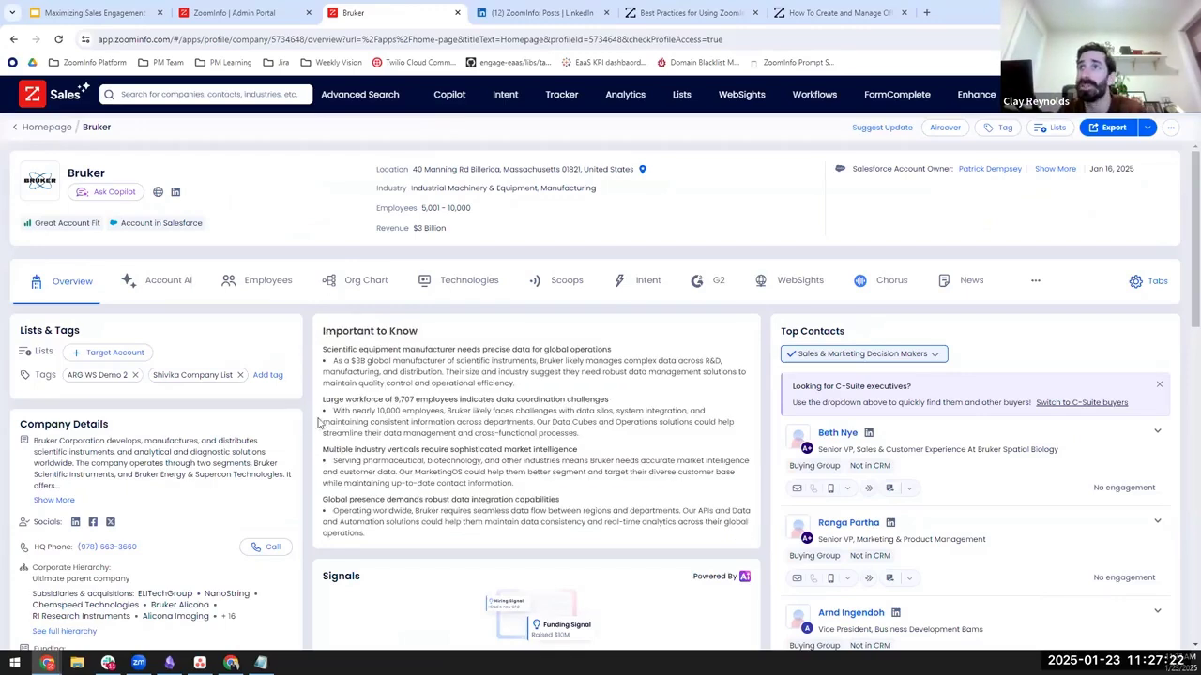
left_click_drag(538, 420, 669, 492)
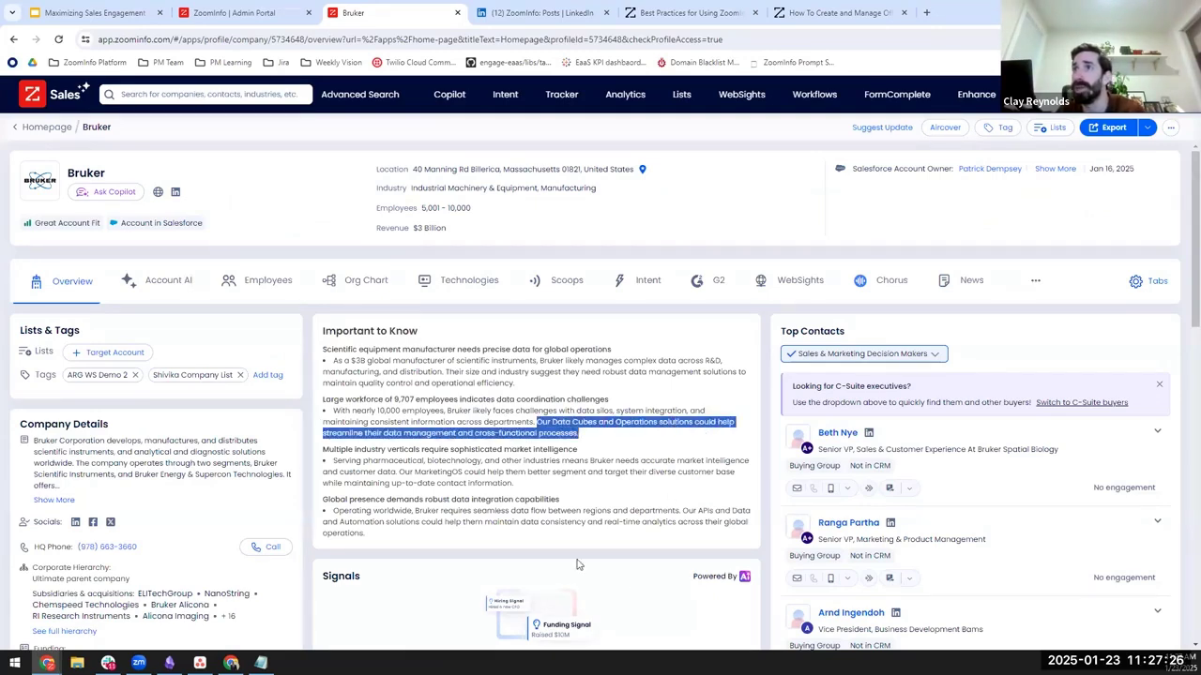
left_click_drag(404, 471, 579, 485)
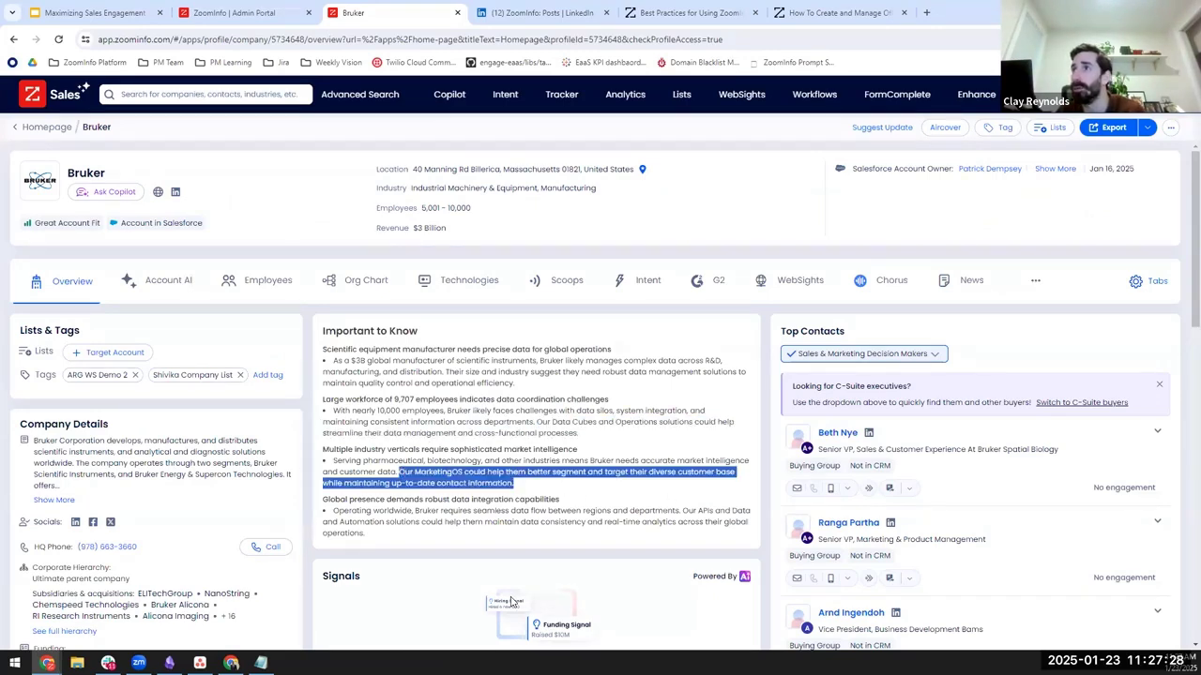
left_click_drag(683, 511, 695, 539)
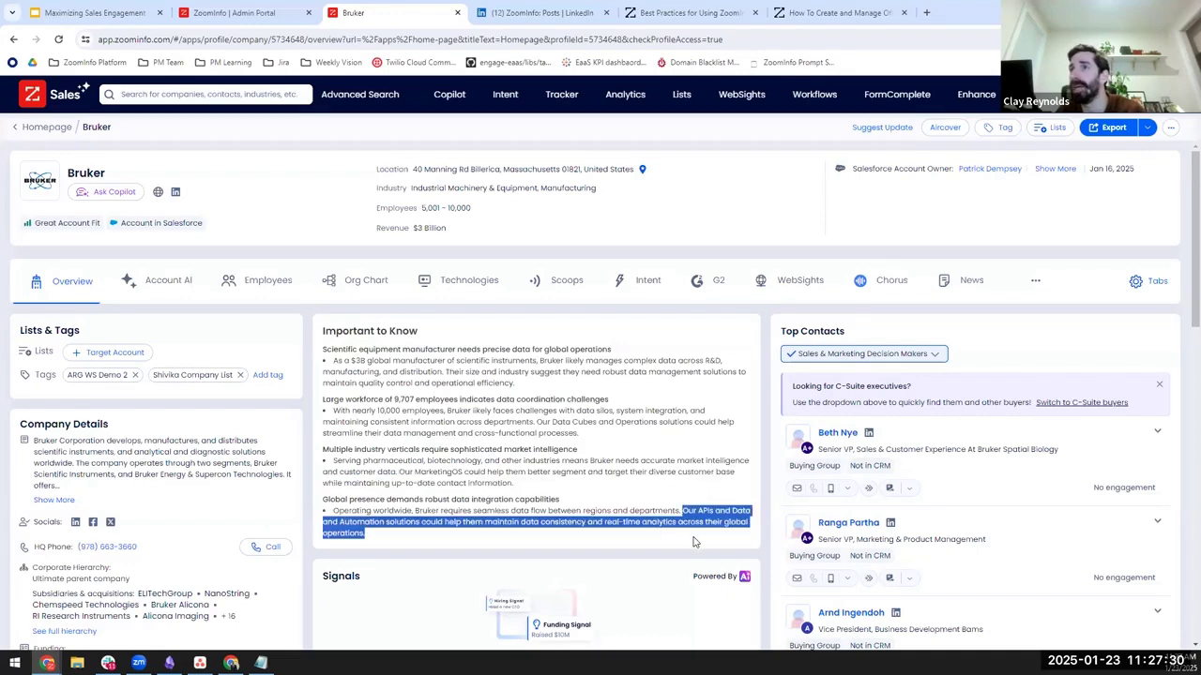
left_click(635, 543)
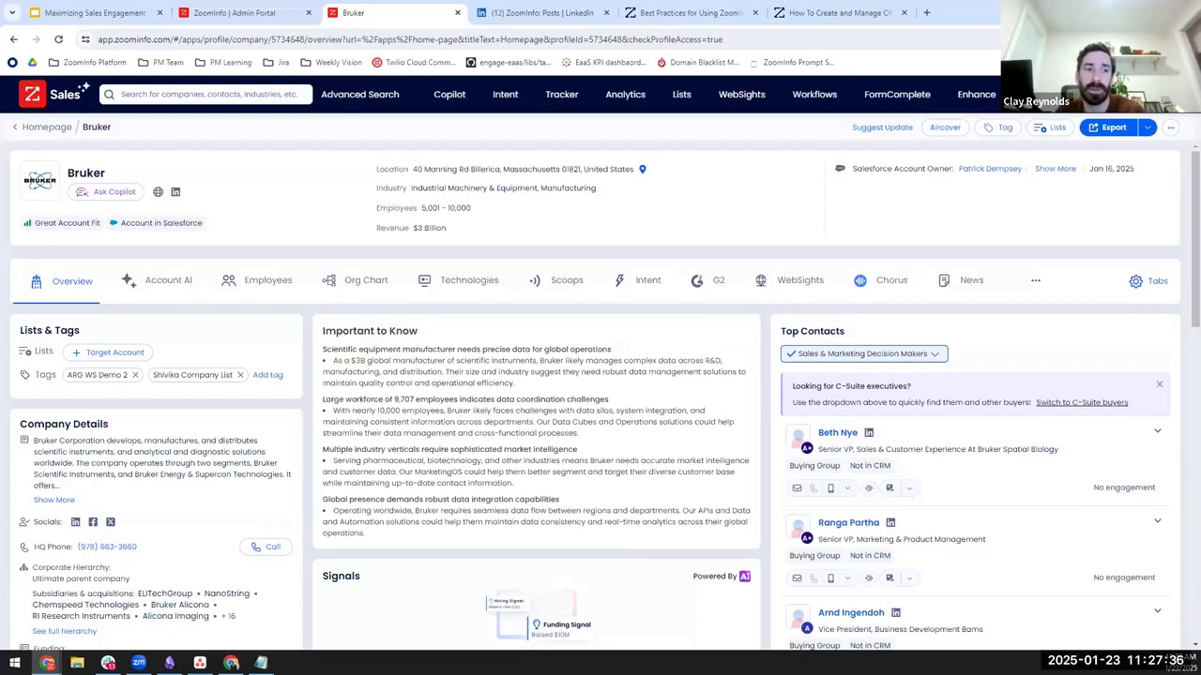
Open Bruker's Account AI page and dismiss the archived-chat notice
left_click_drag(446, 537, 409, 522)
left_click(410, 546)
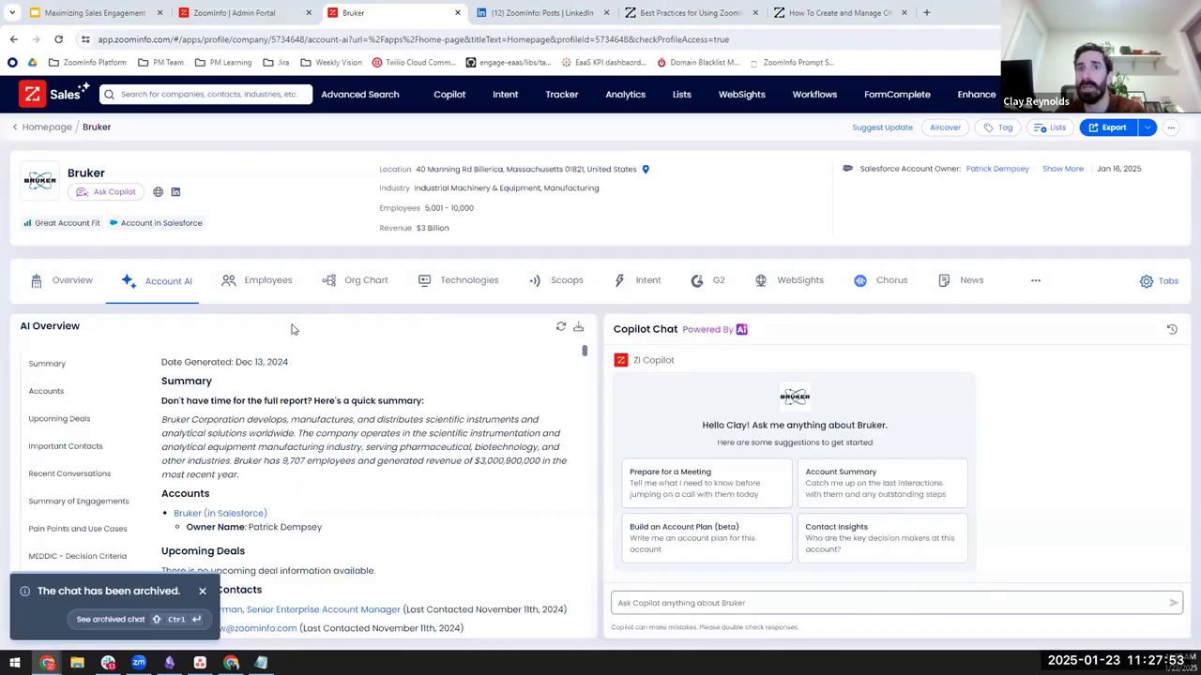
left_click(203, 593)
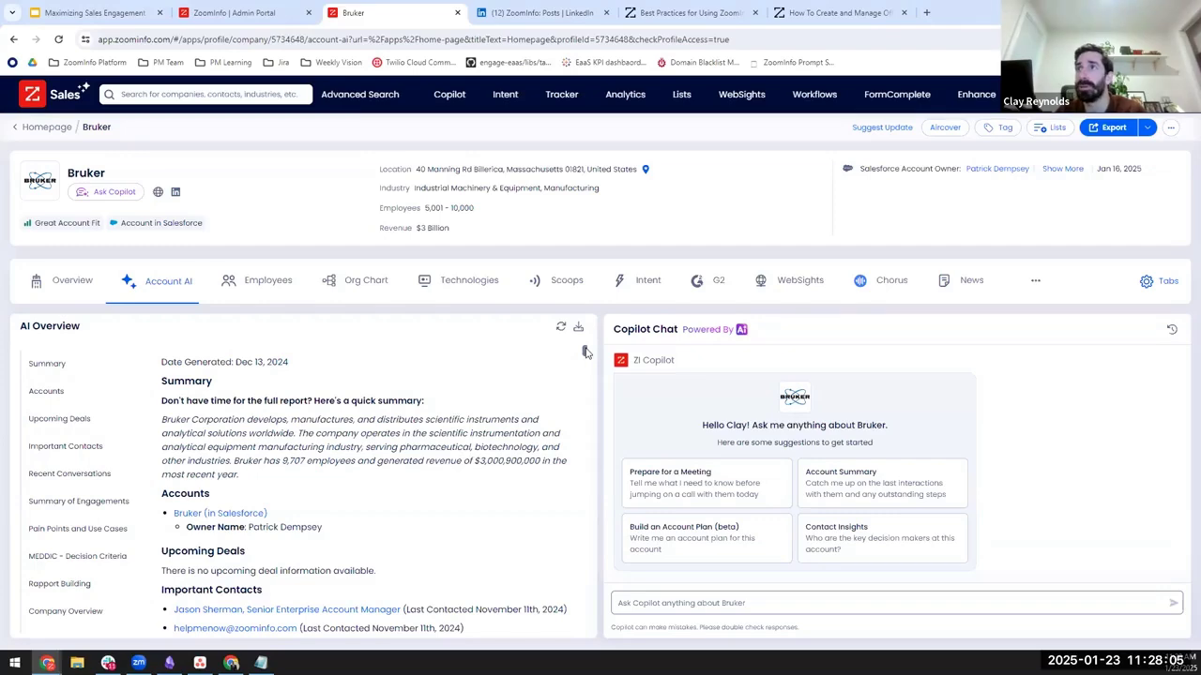
Skim Bruker's full AI Overview report down to the threats and other insights, and return to its summary
left_click_drag(583, 355, 579, 478)
scroll(579, 478, "down", 5)
right_click(581, 496)
left_click(581, 487)
scroll(589, 560, "down", 7)
scroll(589, 560, "down", 10)
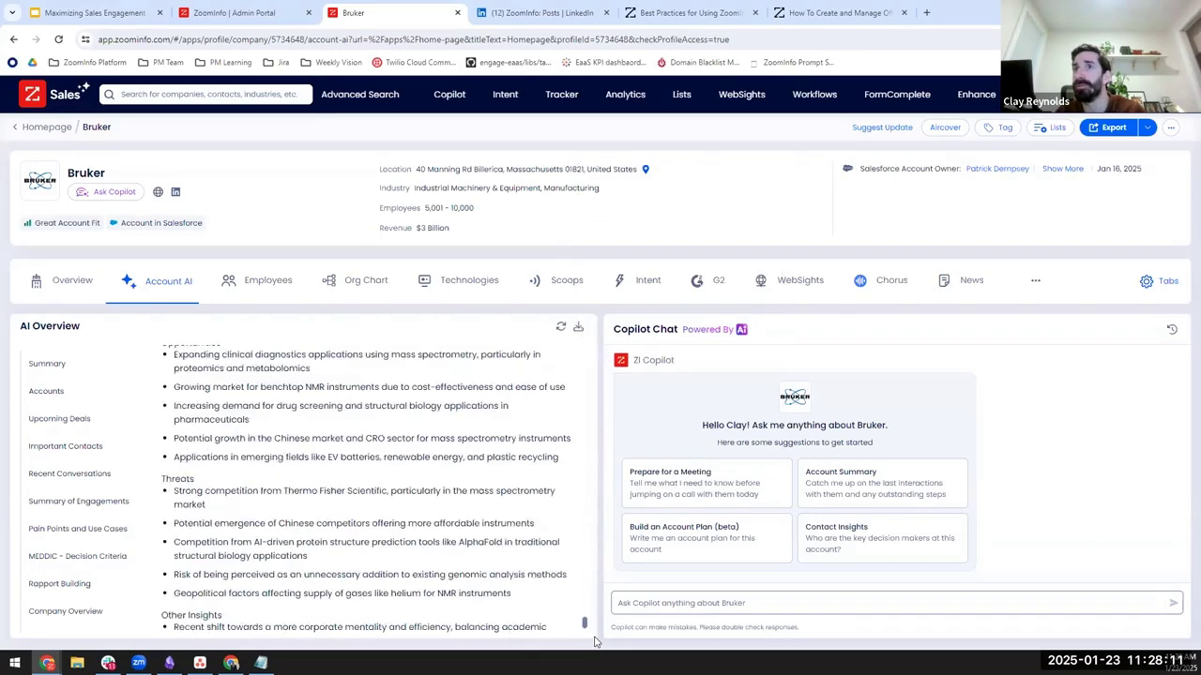
left_click_drag(579, 555, 581, 347)
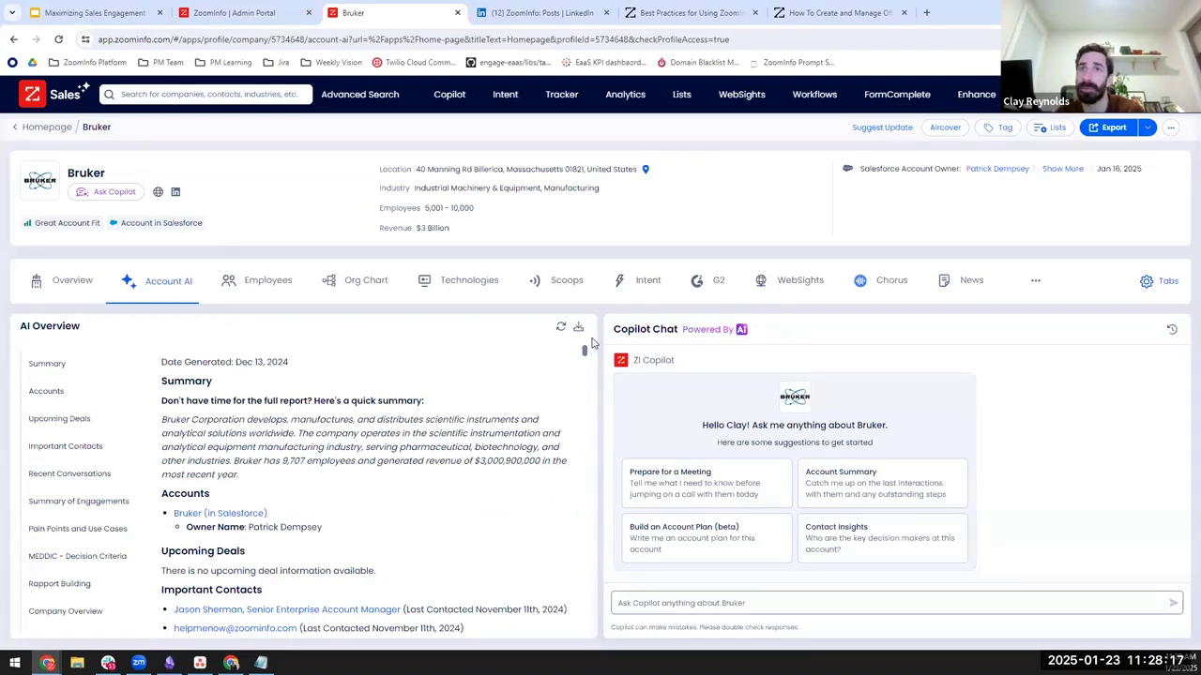
Examine the Accounts section of the AI Overview, including the Salesforce account owner entry
scroll(390, 448, "down", 1)
mouse_move(162, 487)
left_mouse_down()
mouse_move(377, 507)
mouse_move(162, 488)
left_mouse_up()
left_click(377, 508)
left_click(260, 458)
left_click_drag(328, 466, 186, 465)
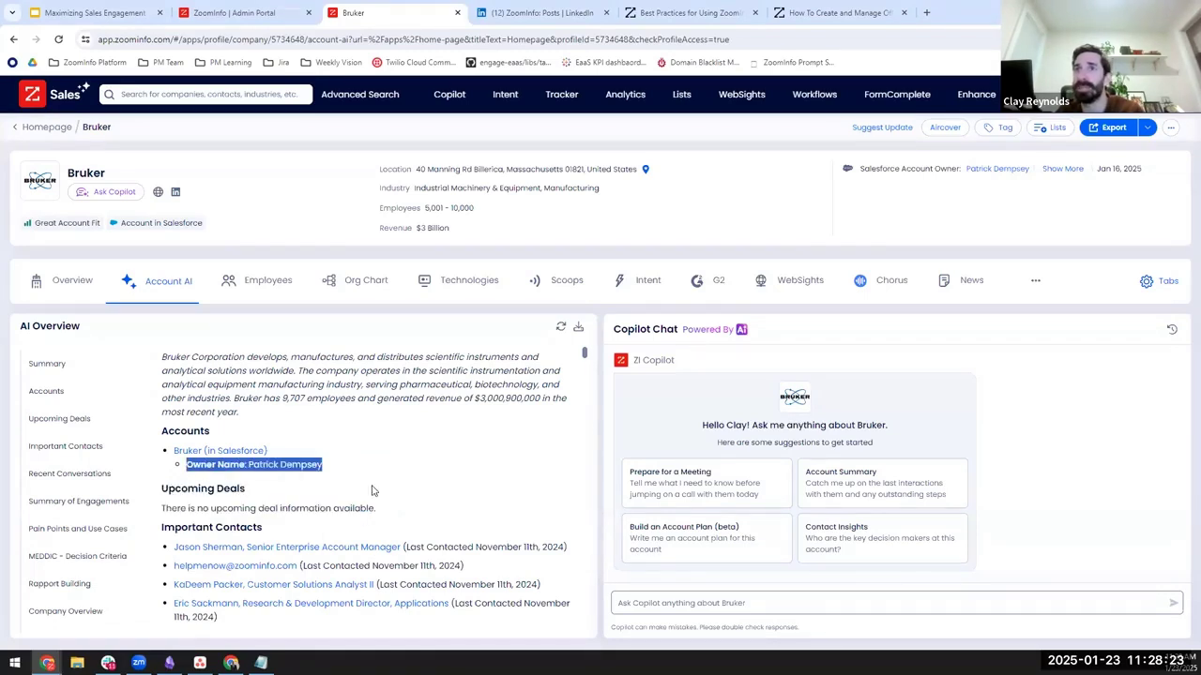
left_click(371, 488)
Read the AI Overview's recent conversations, engagement summary, pain points and MEDDIC decision criteria, and return to the report's start
scroll(367, 493, "down", 1)
scroll(367, 494, "down", 3)
scroll(316, 491, "up", 3)
scroll(182, 450, "down", 4)
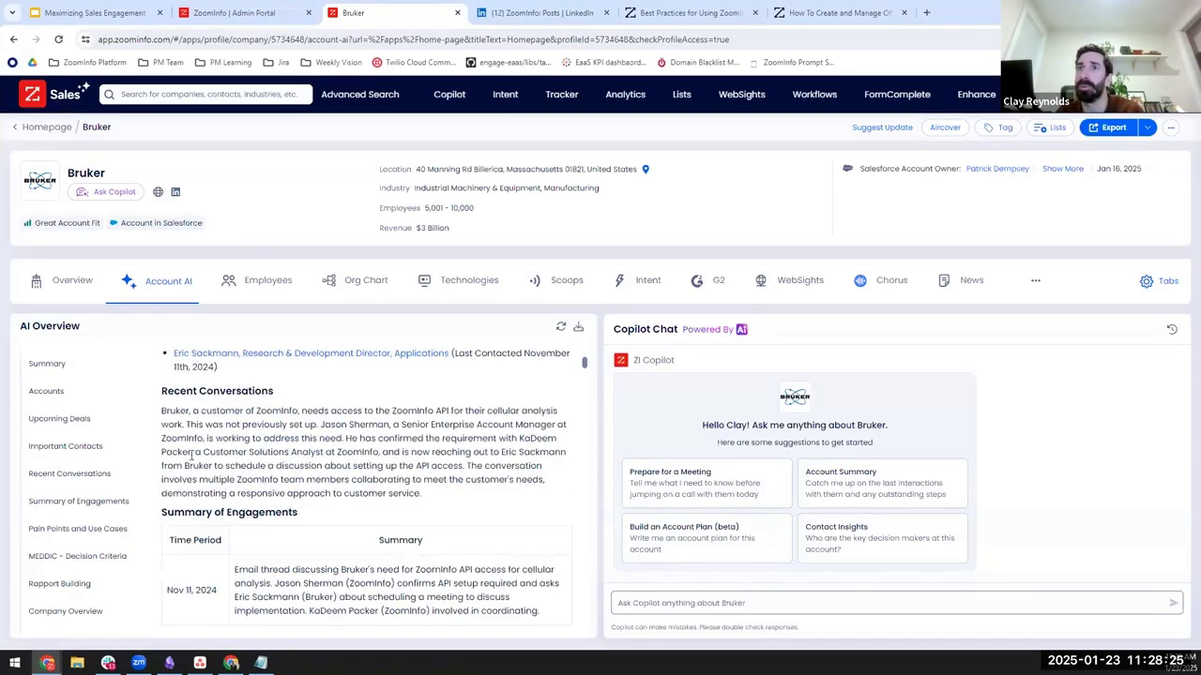
scroll(181, 451, "down", 1)
left_click_drag(164, 386, 577, 495)
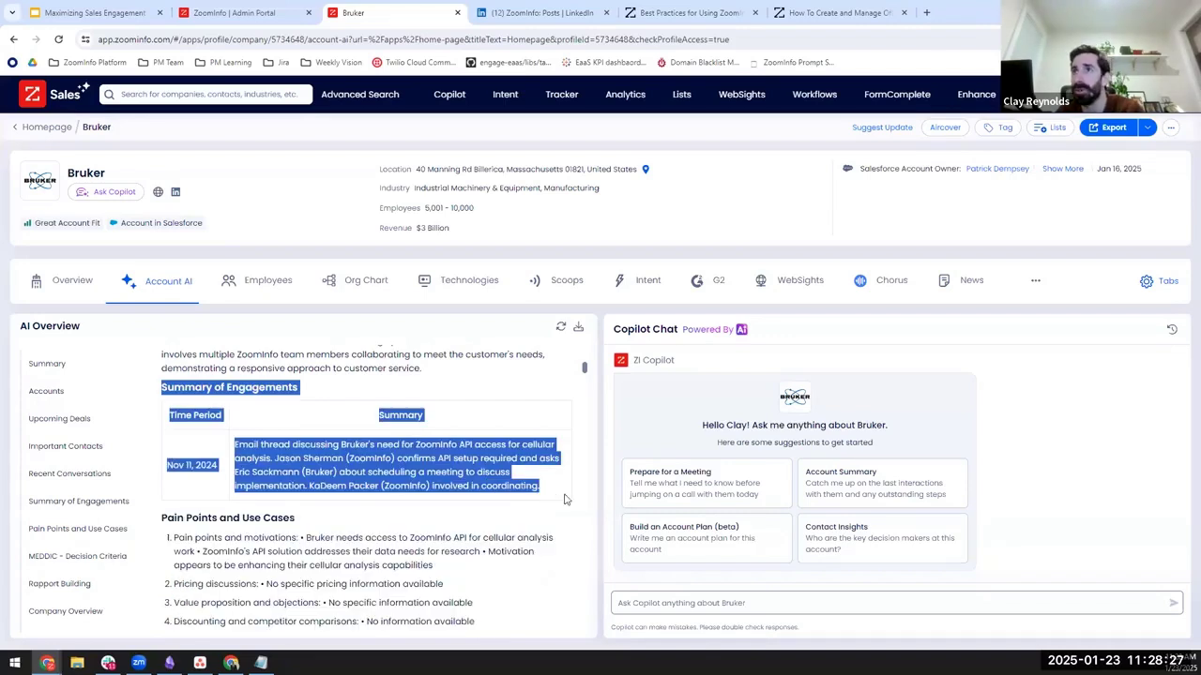
left_click(577, 495)
left_click_drag(252, 436, 302, 552)
left_click(304, 511)
scroll(304, 491, "down", 3)
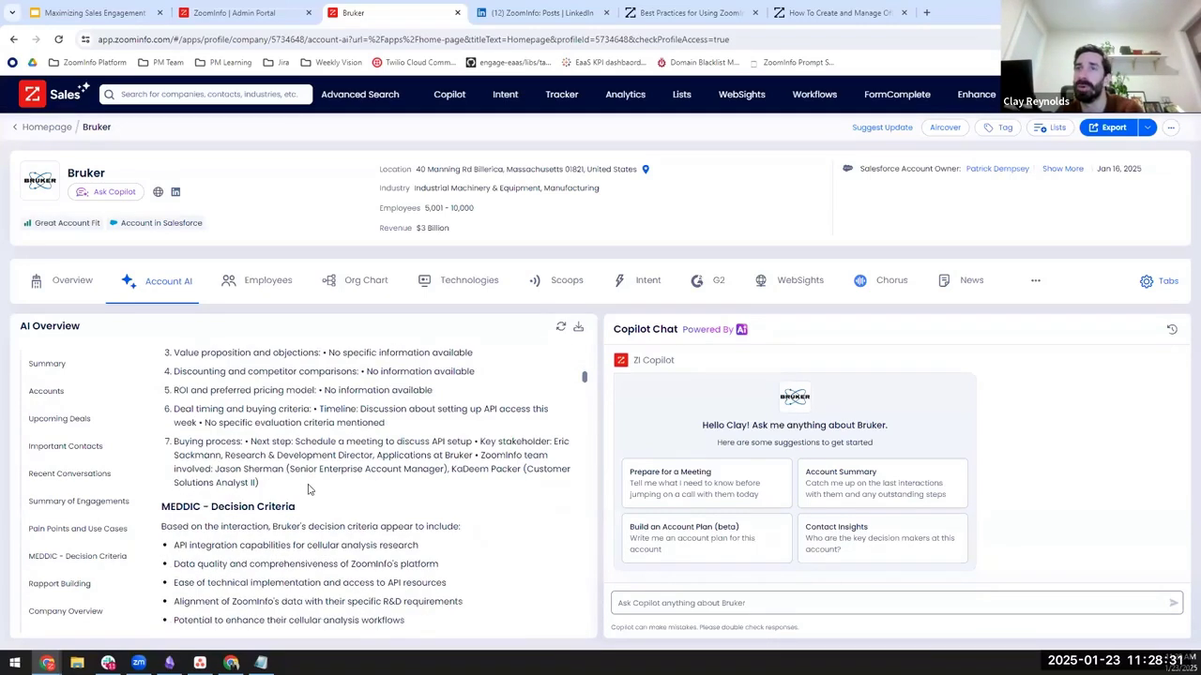
scroll(312, 502, "up", 5)
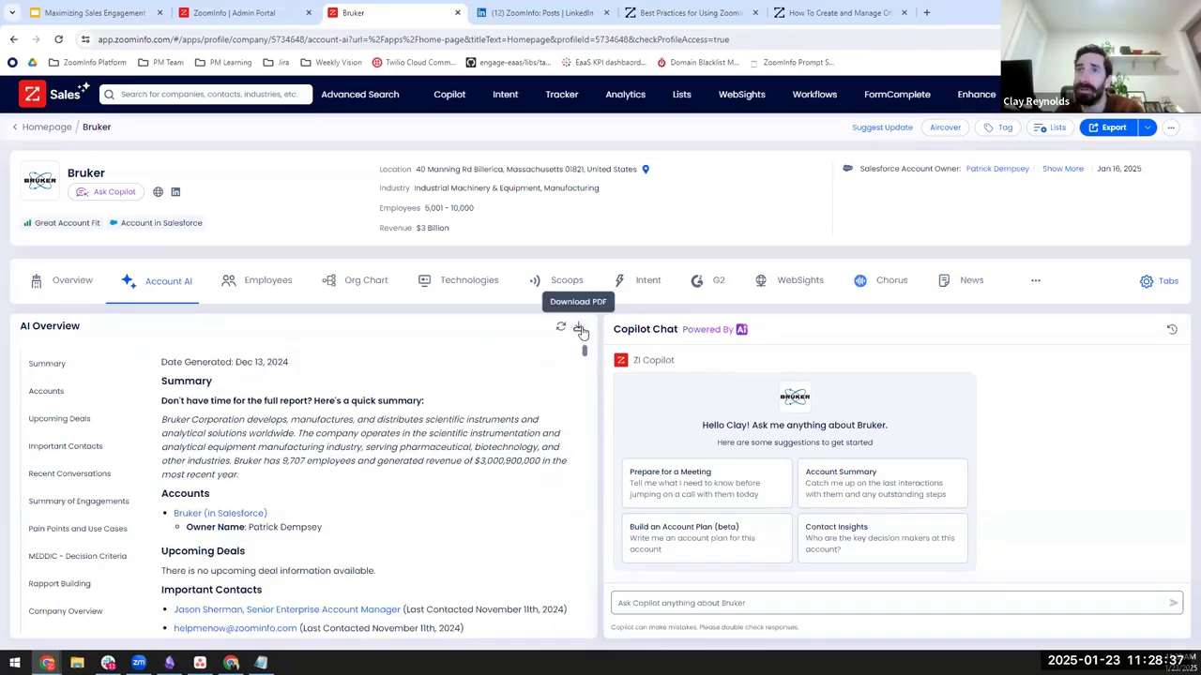
Jump to the AI Overview's Rapport Building section, read its talking points and look over the further report sections
left_click(41, 584)
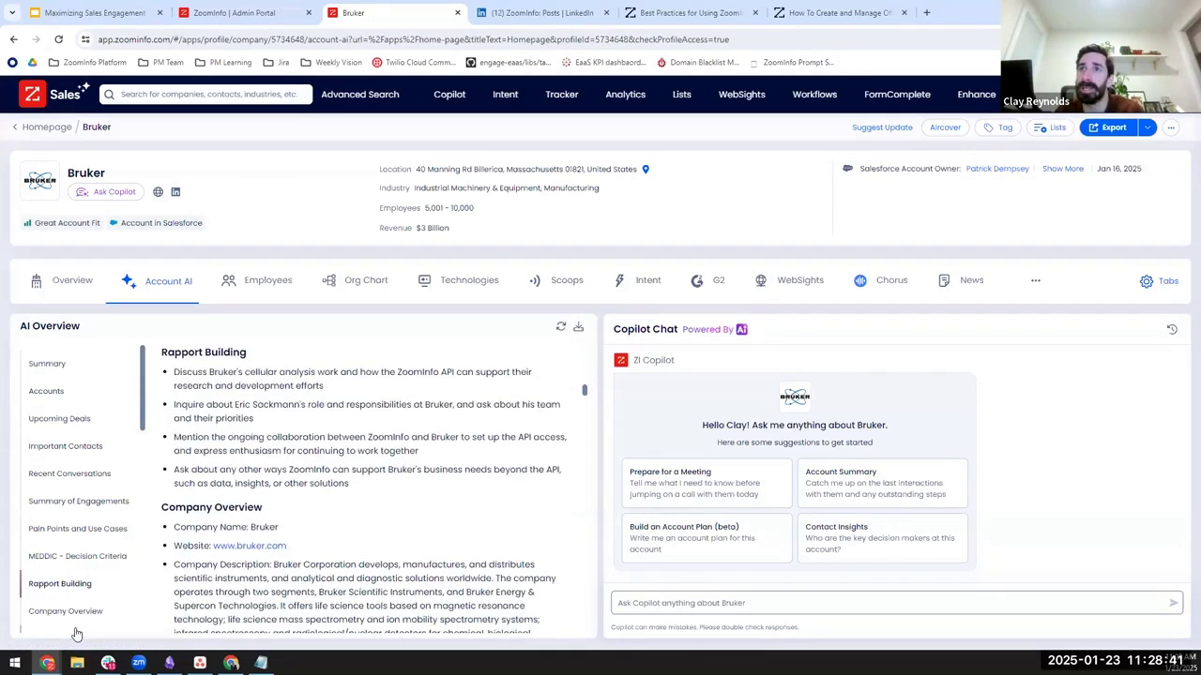
left_click_drag(170, 350, 370, 507)
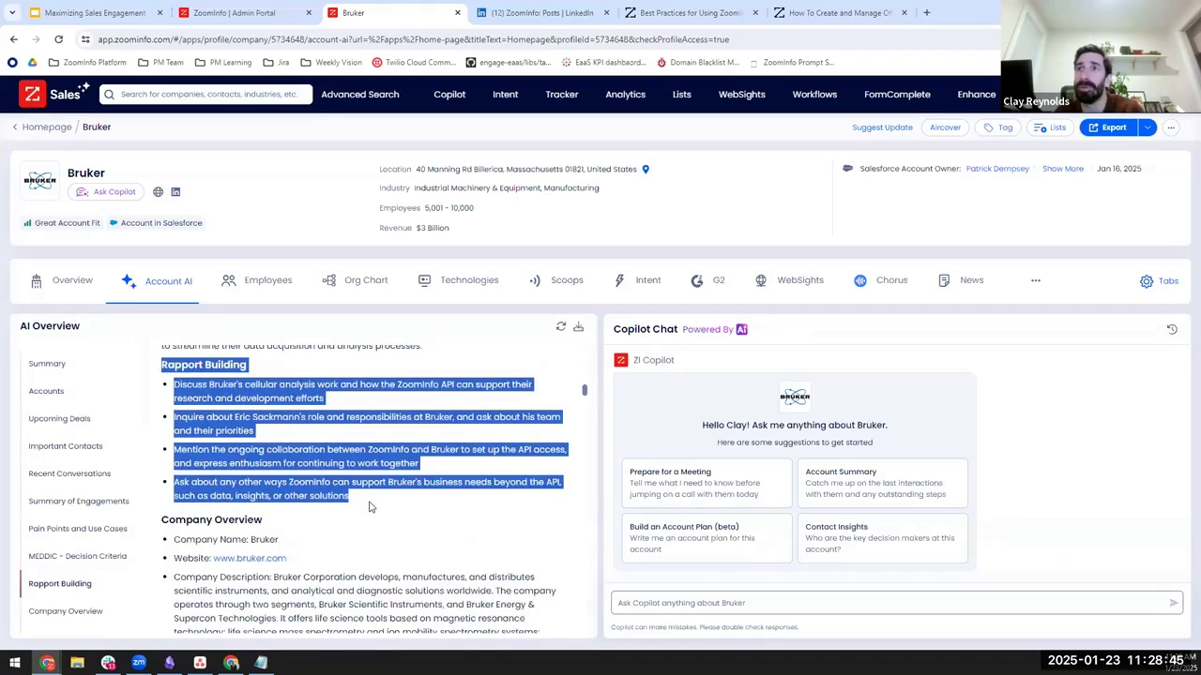
left_click(369, 519)
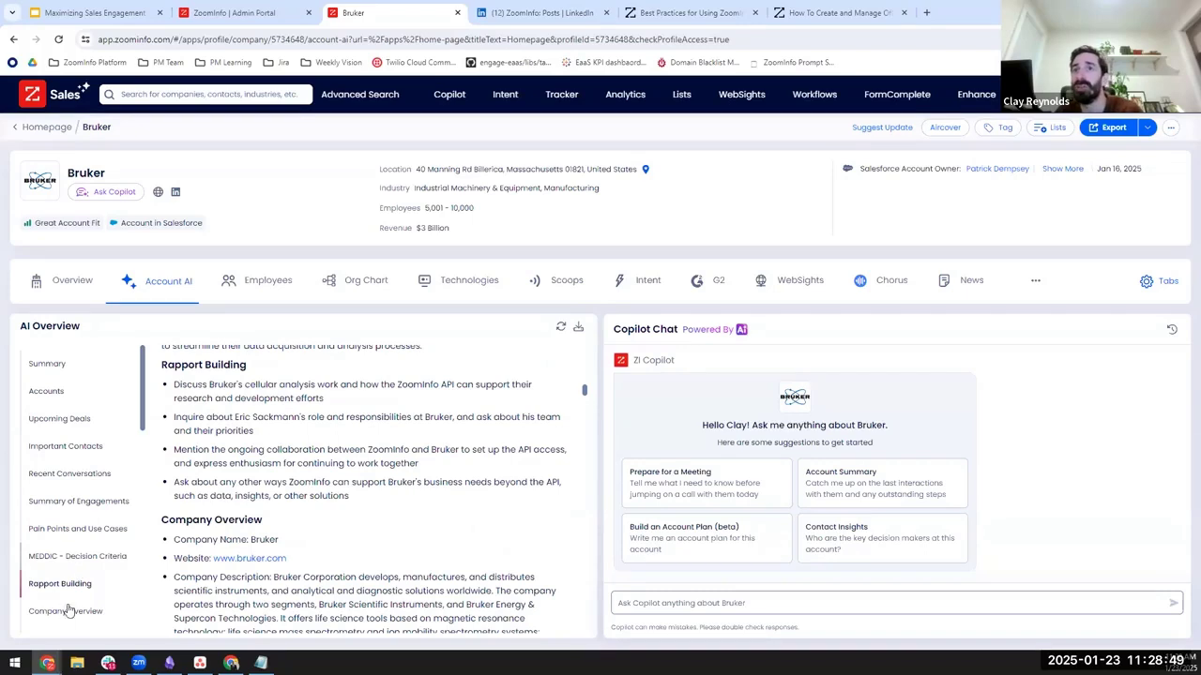
scroll(74, 554, "down", 1)
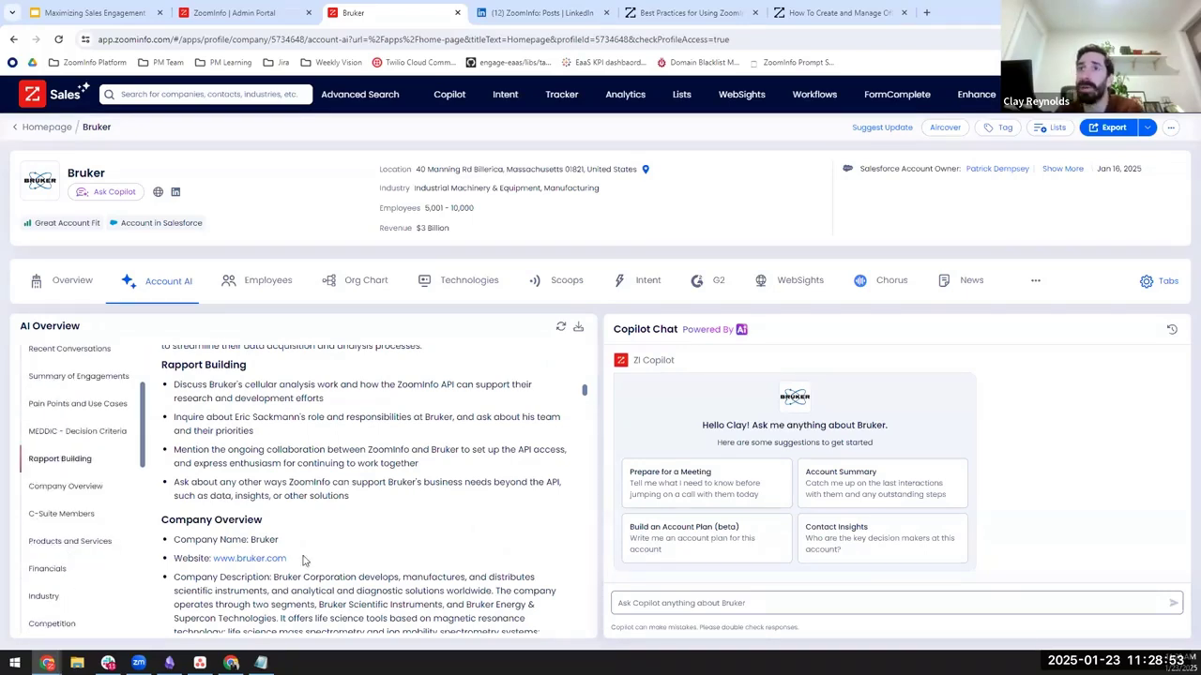
Have Copilot Chat prepare a meeting briefing on Bruker and skim the AI Overview report back to its start
left_click(659, 484)
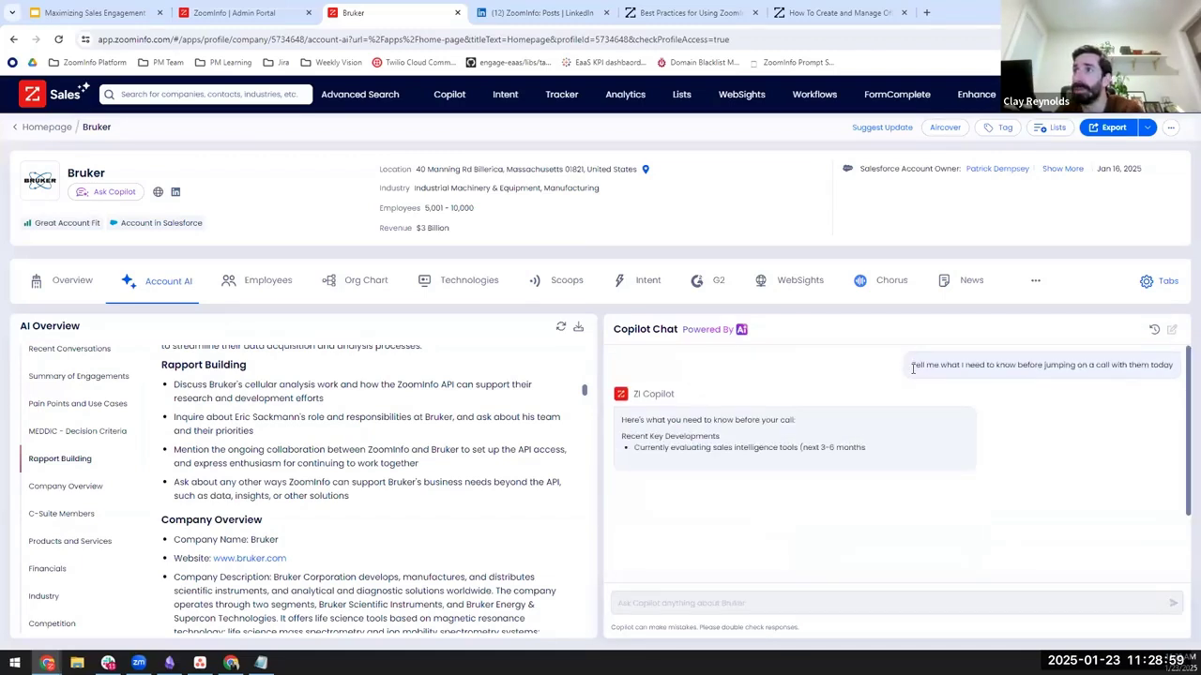
scroll(583, 394, "up", 5)
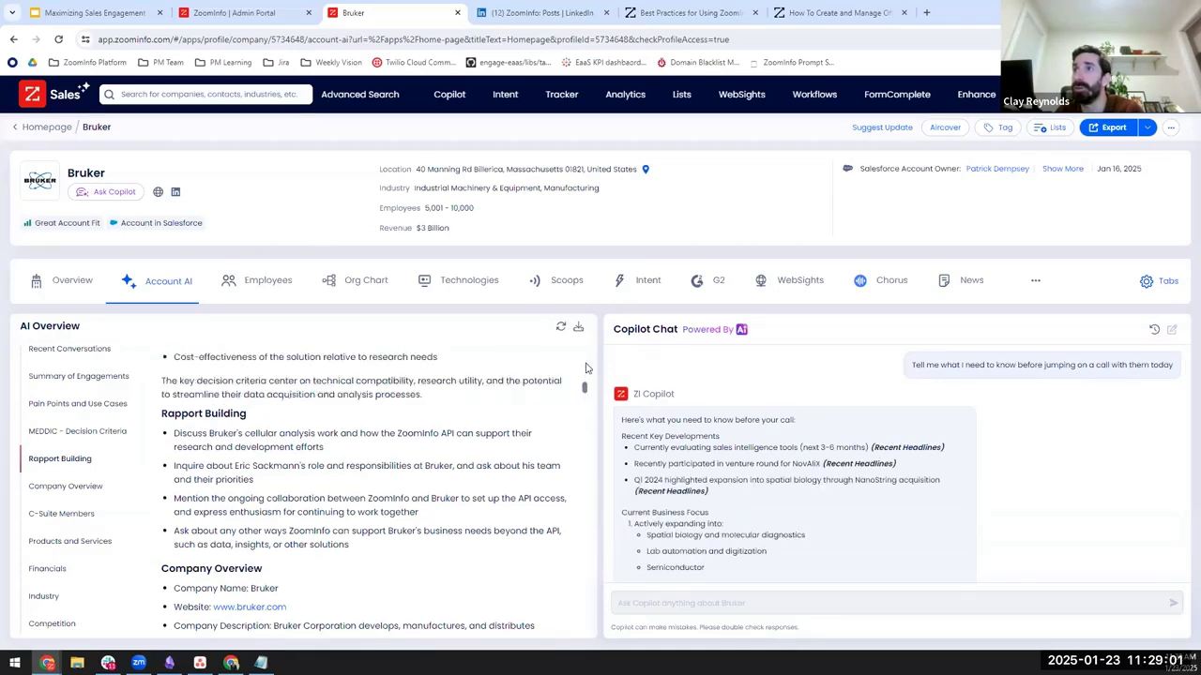
scroll(582, 450, "down", 15)
scroll(582, 601, "up", 15)
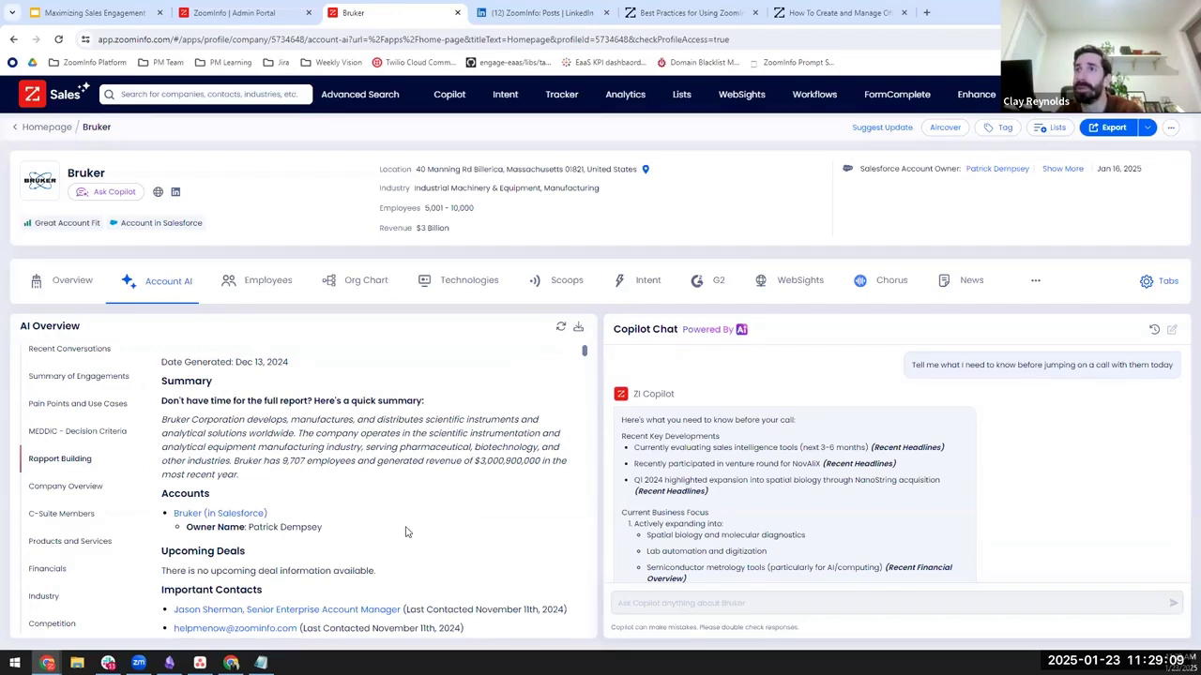
Examine the Upcoming Deals section of Bruker's AI Overview
left_click_drag(388, 578, 238, 552)
left_click(163, 549)
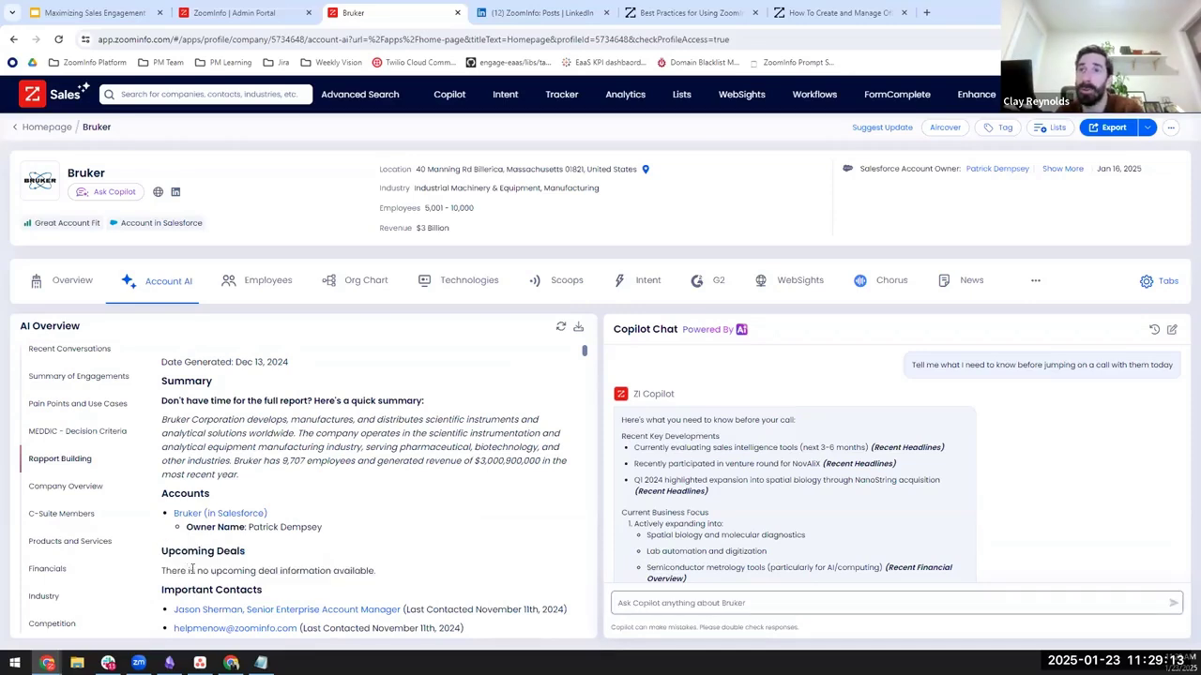
left_click_drag(162, 553, 378, 569)
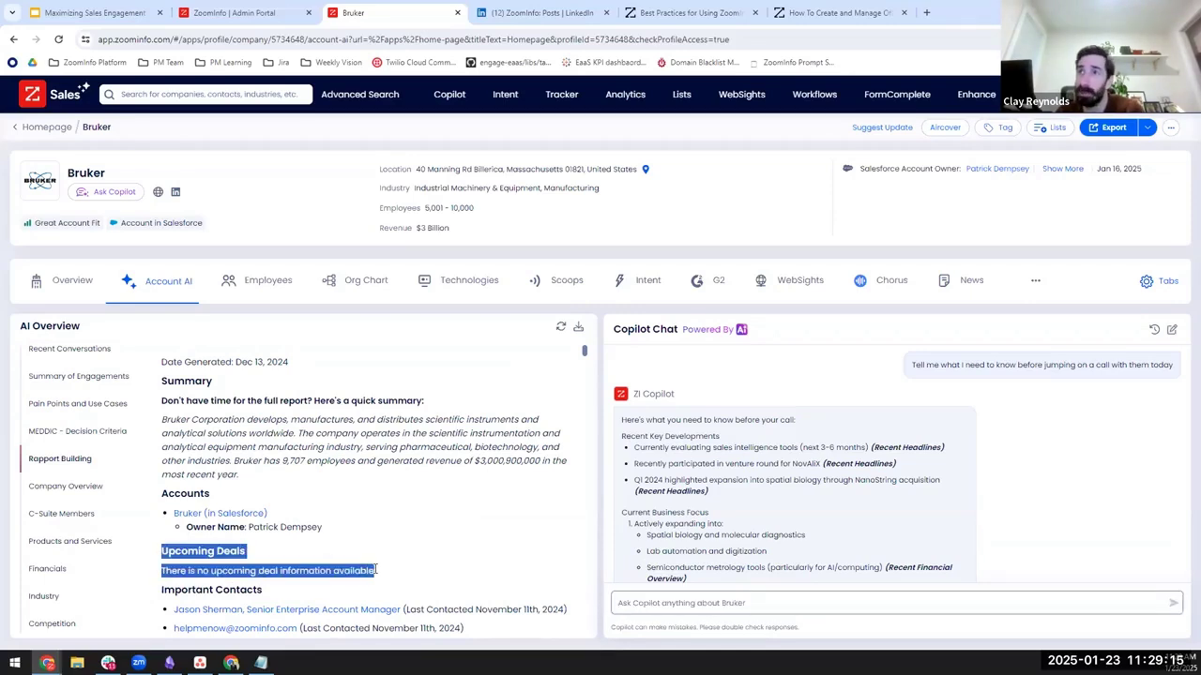
Read the Copilot Chat briefing's business focus, pain points and opportunities, recent conversations and key stakeholders
left_click(897, 495)
scroll(620, 390, "down", 2)
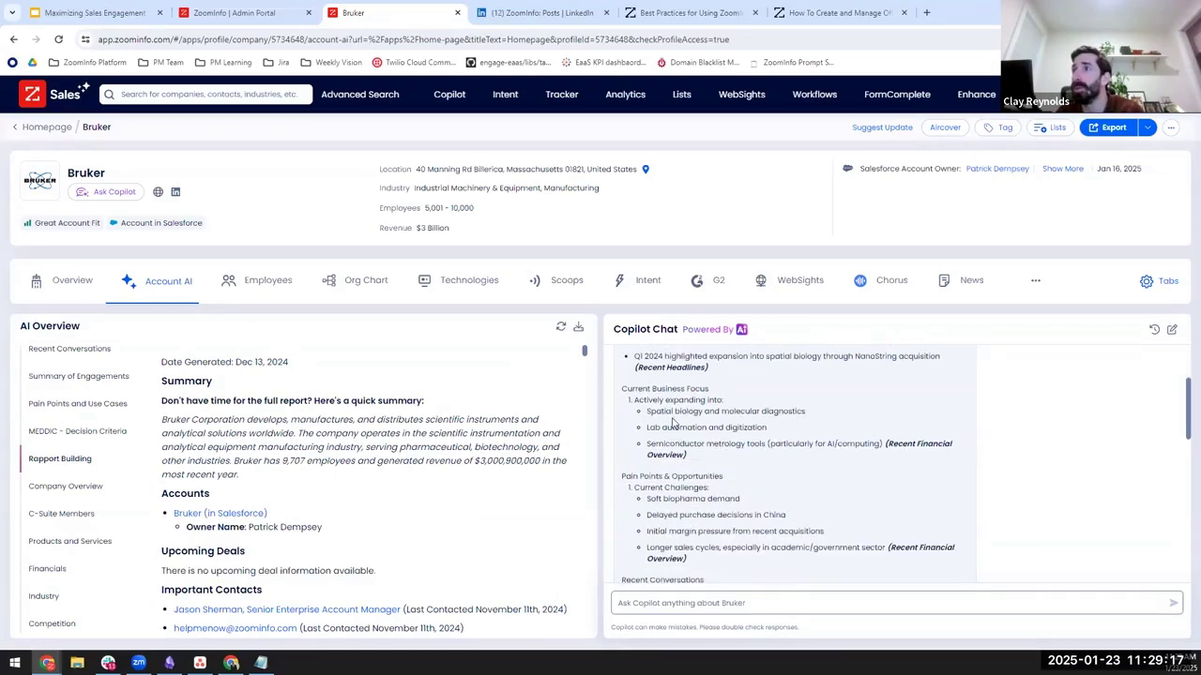
left_click_drag(620, 390, 734, 552)
left_click(735, 552)
scroll(675, 497, "down", 3)
left_click_drag(621, 372, 881, 439)
left_click(872, 456)
scroll(764, 525, "down", 2)
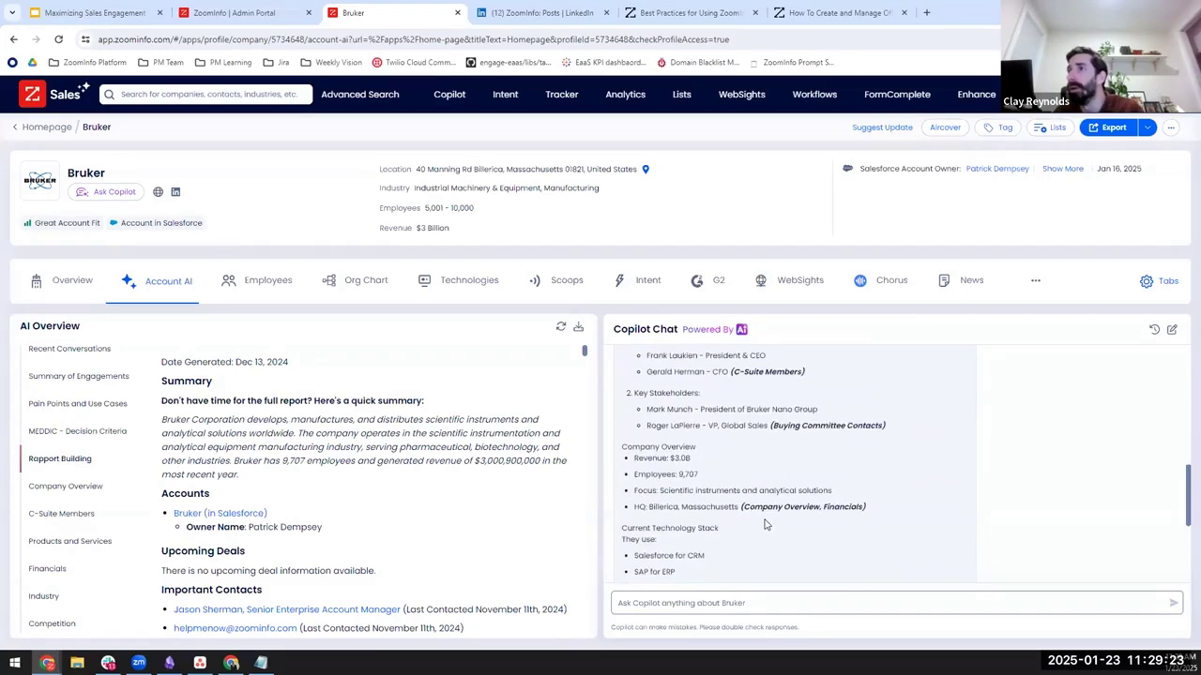
Examine the briefing's Company Overview entries and the source sections cited after them
left_click_drag(741, 506, 876, 514)
left_click(880, 513)
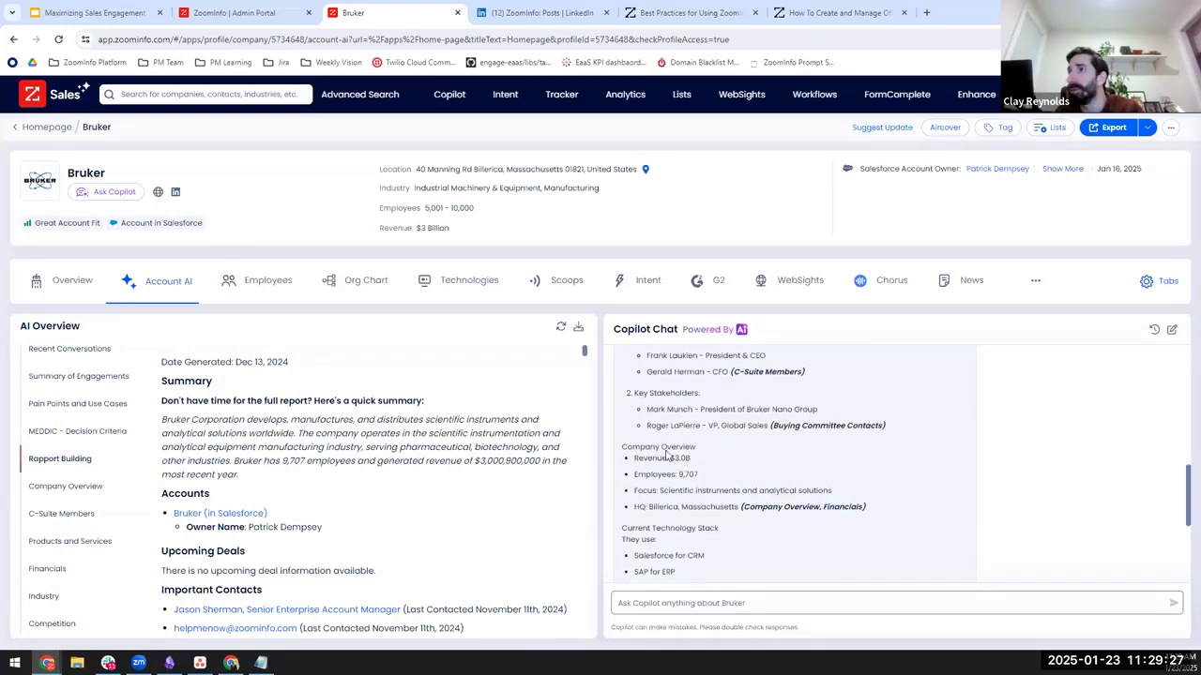
left_click_drag(703, 458, 873, 513)
left_click_drag(654, 507, 725, 519)
left_click(735, 506)
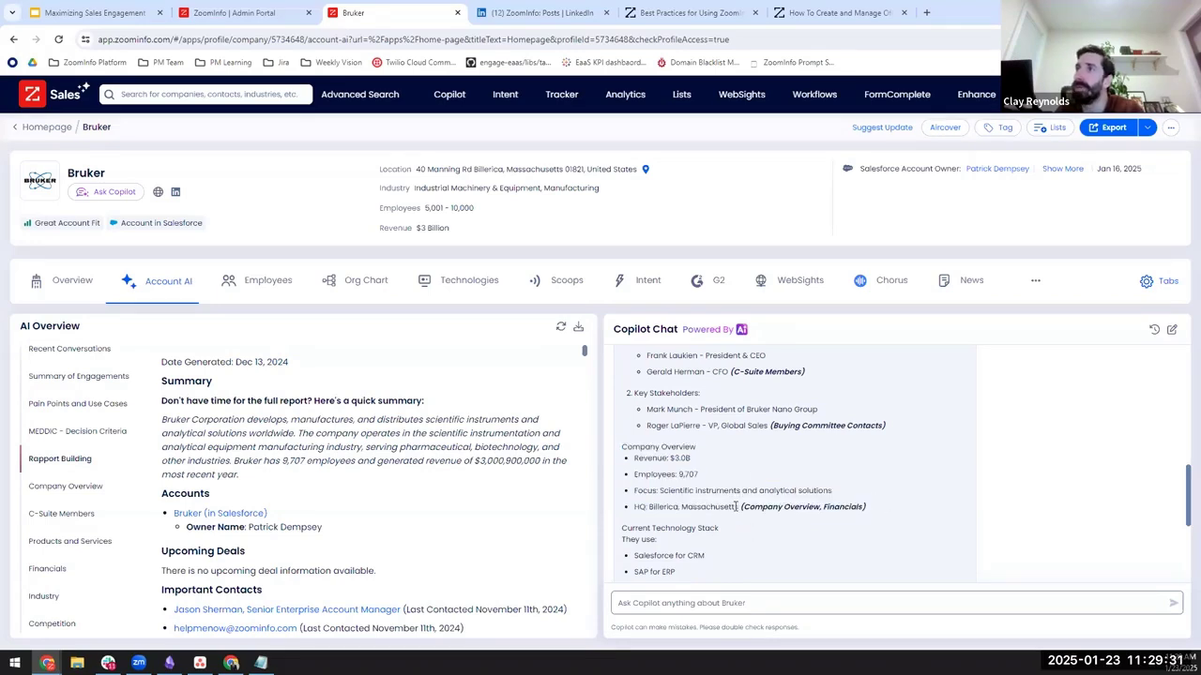
Skim the rest of the Copilot Chat briefing past the technology stack and return to its recent key developments
scroll(750, 514, "down", 4)
scroll(769, 520, "up", 3)
scroll(769, 520, "up", 5)
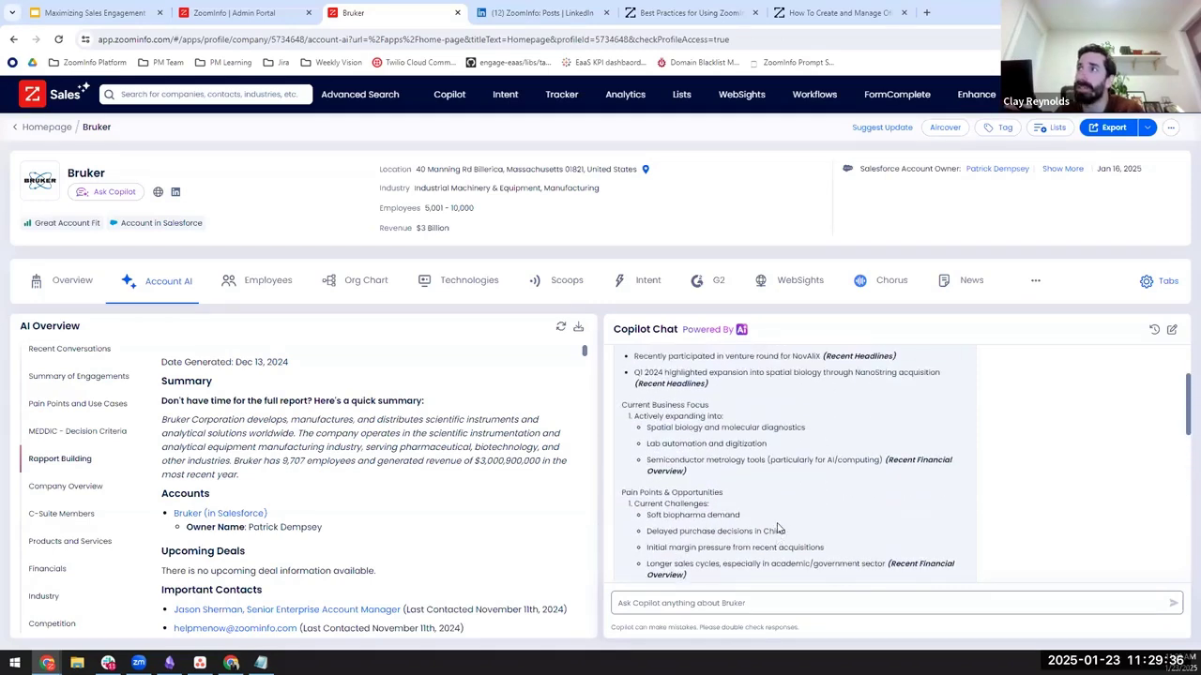
scroll(779, 512, "up", 1)
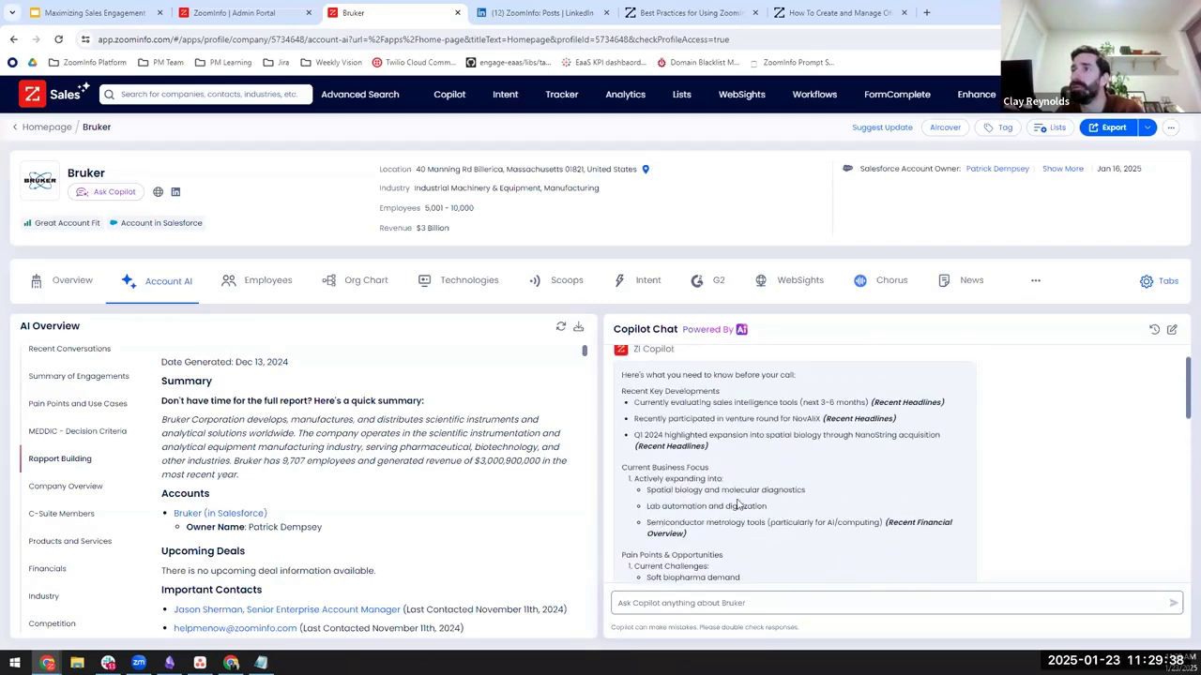
Look through the AI Overview's remaining section names and read the explanation of Bruker's Great Account Fit score
scroll(510, 541, "down", 5)
scroll(535, 543, "up", 5)
scroll(47, 488, "down", 5)
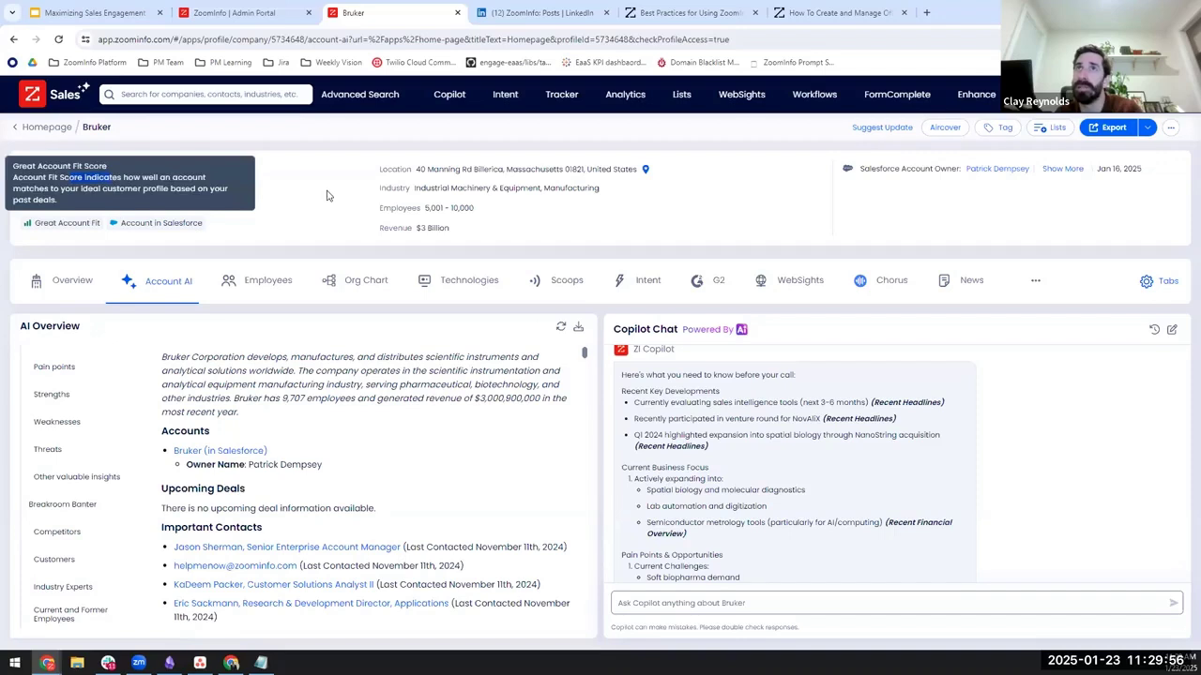
double_click(72, 173)
left_click(68, 173)
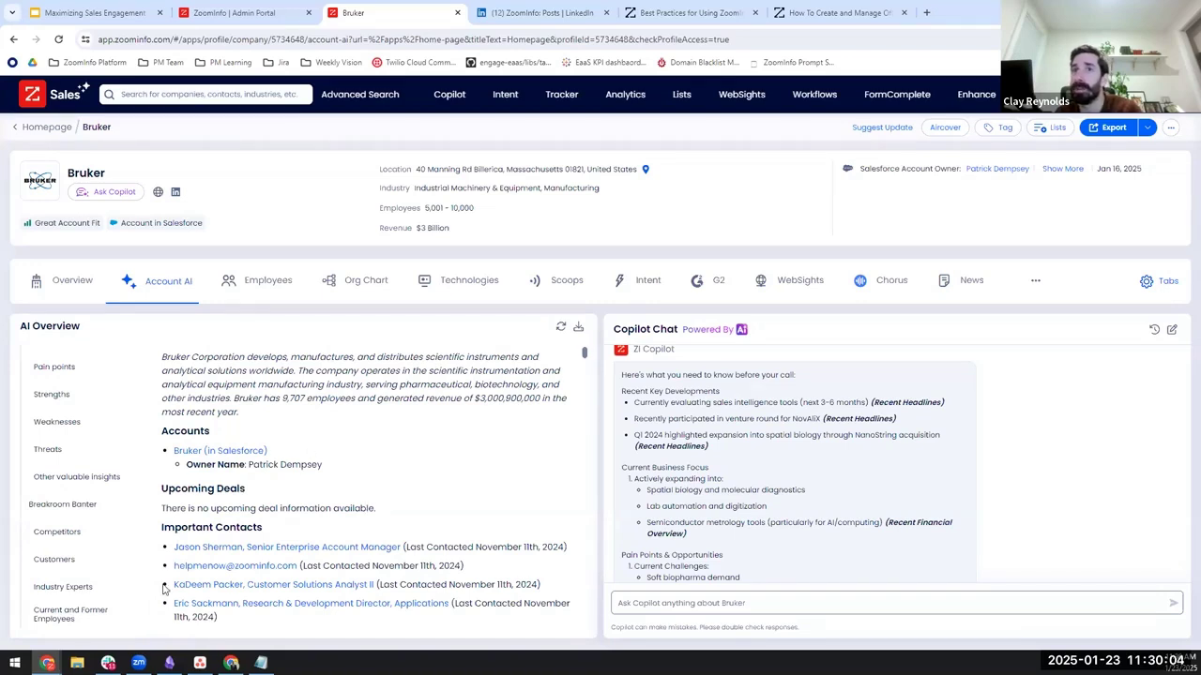
Ask Copilot Chat "Are there any insights from breakroom banter or earnings call that would indicate they have problems with go to market?"
left_click(729, 602)
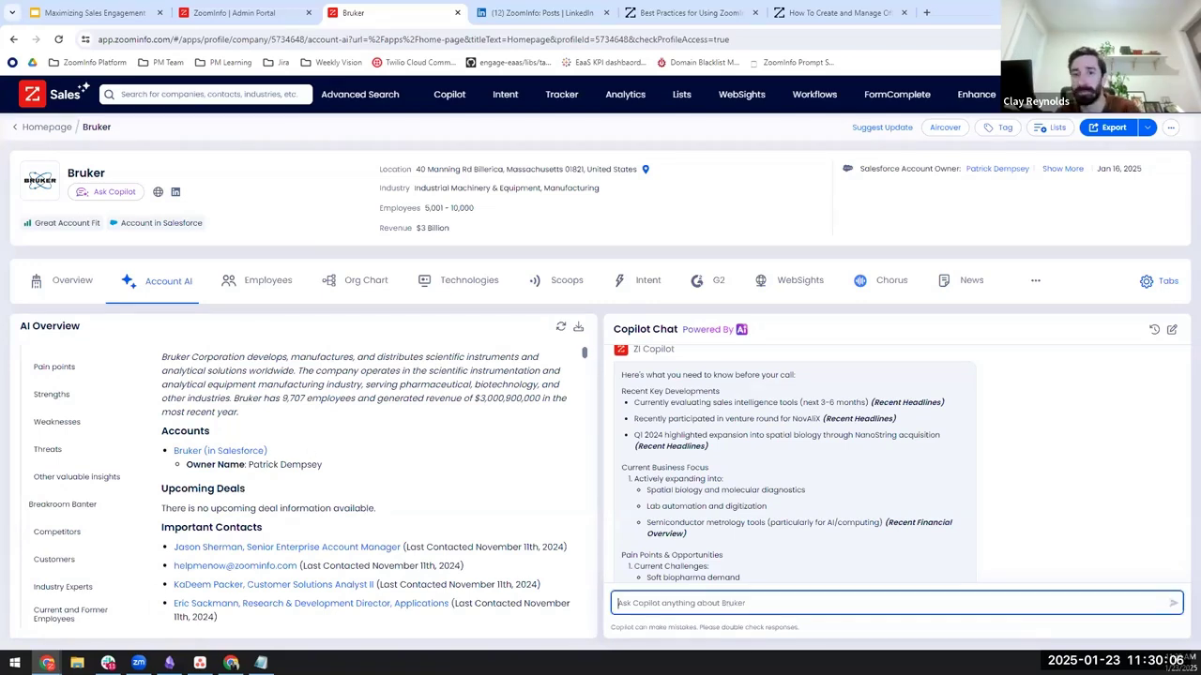
key("alt+Tab")
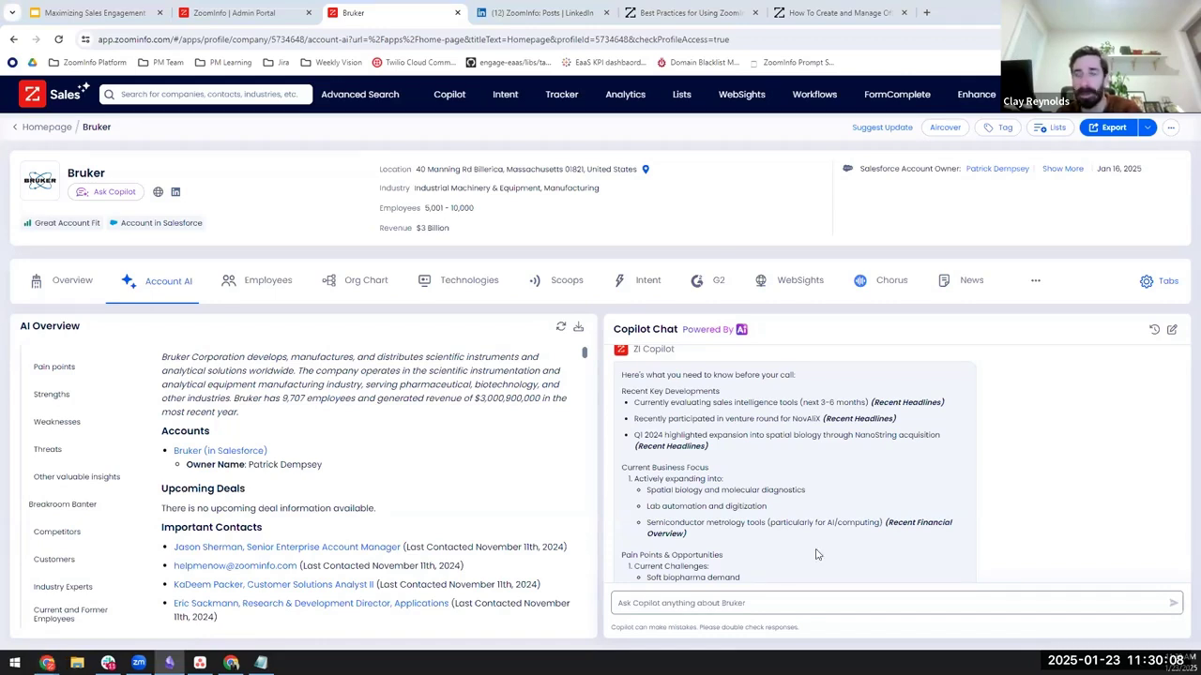
key("alt+Tab")
type("Are there any insights from breakroom banter or earnings call that would indicate they have problems with go to market?")
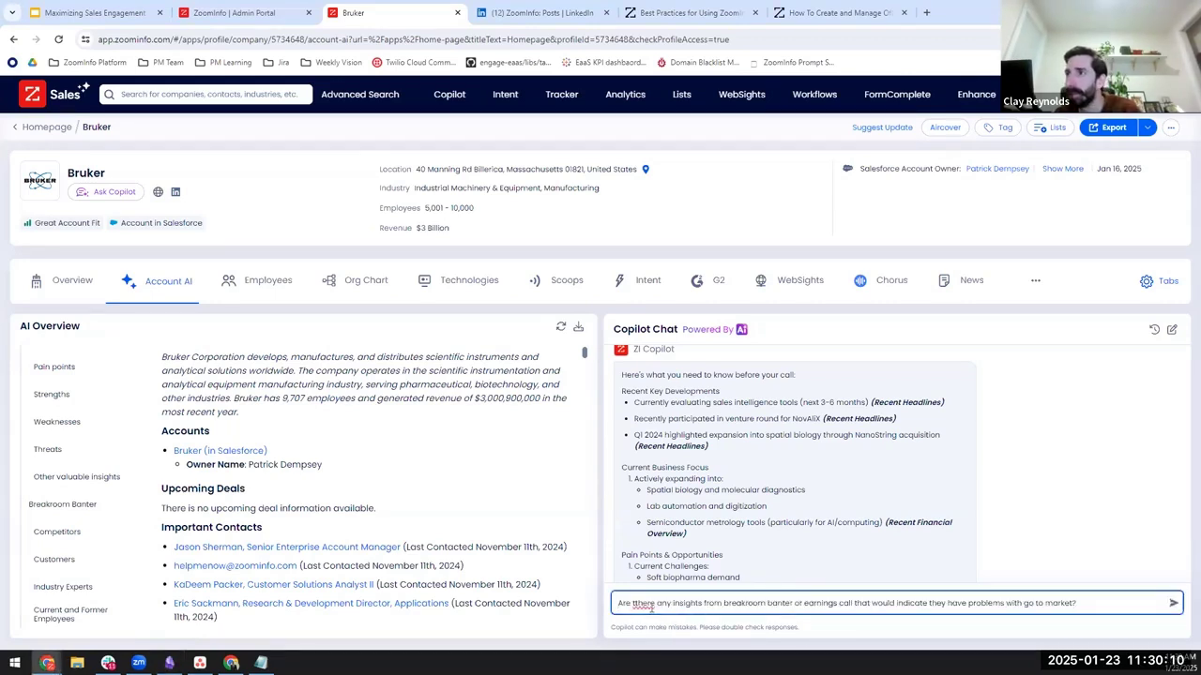
left_click(632, 604)
key("Delete")
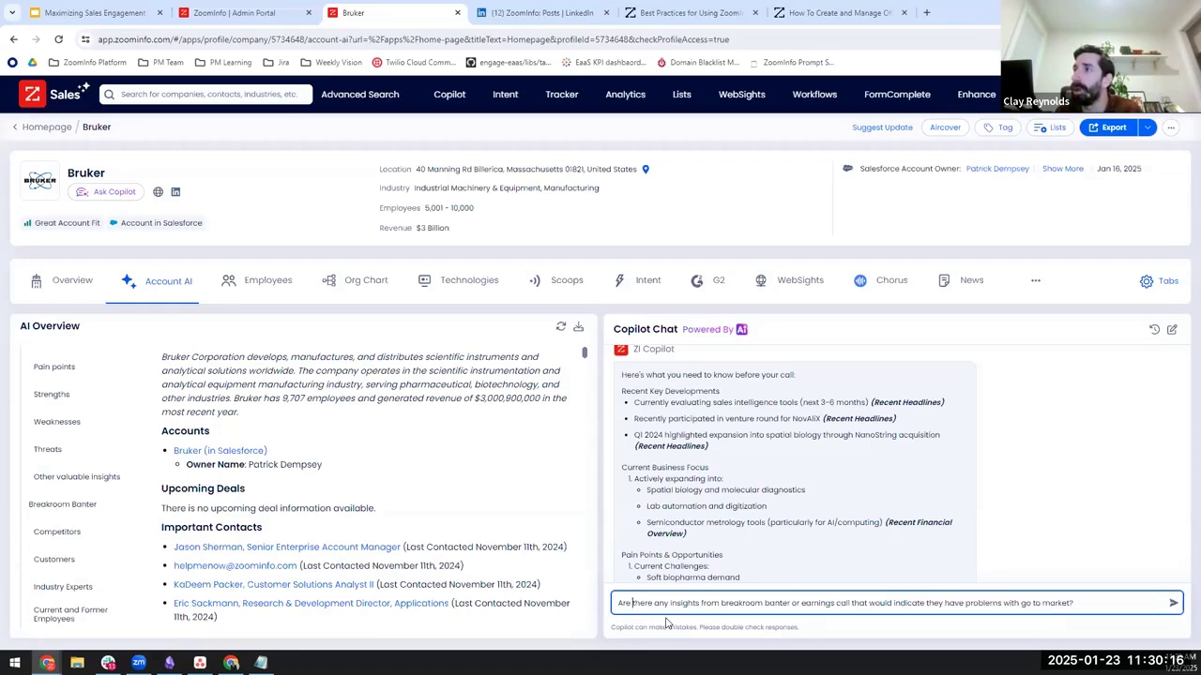
key("Return")
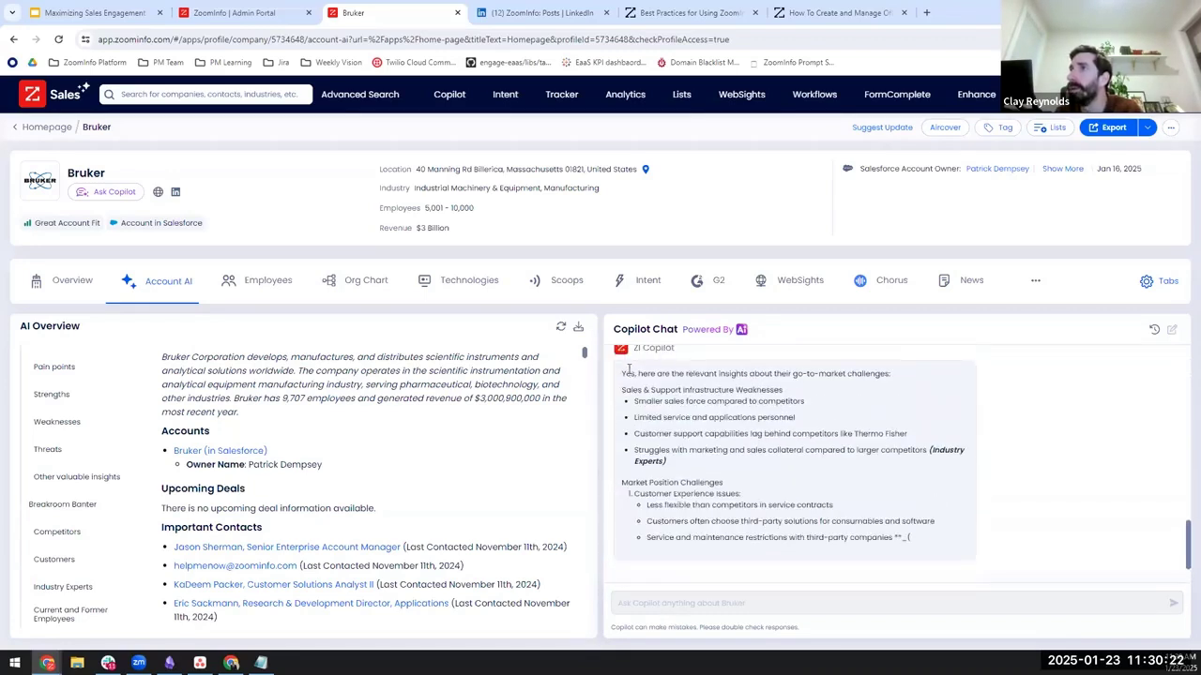
Skim Copilot's go-to-market answer from its opening lines to the customer experience issues
left_click_drag(626, 374, 850, 454)
left_click(854, 461)
triple_click(933, 450)
left_click(934, 450)
triple_click(933, 463)
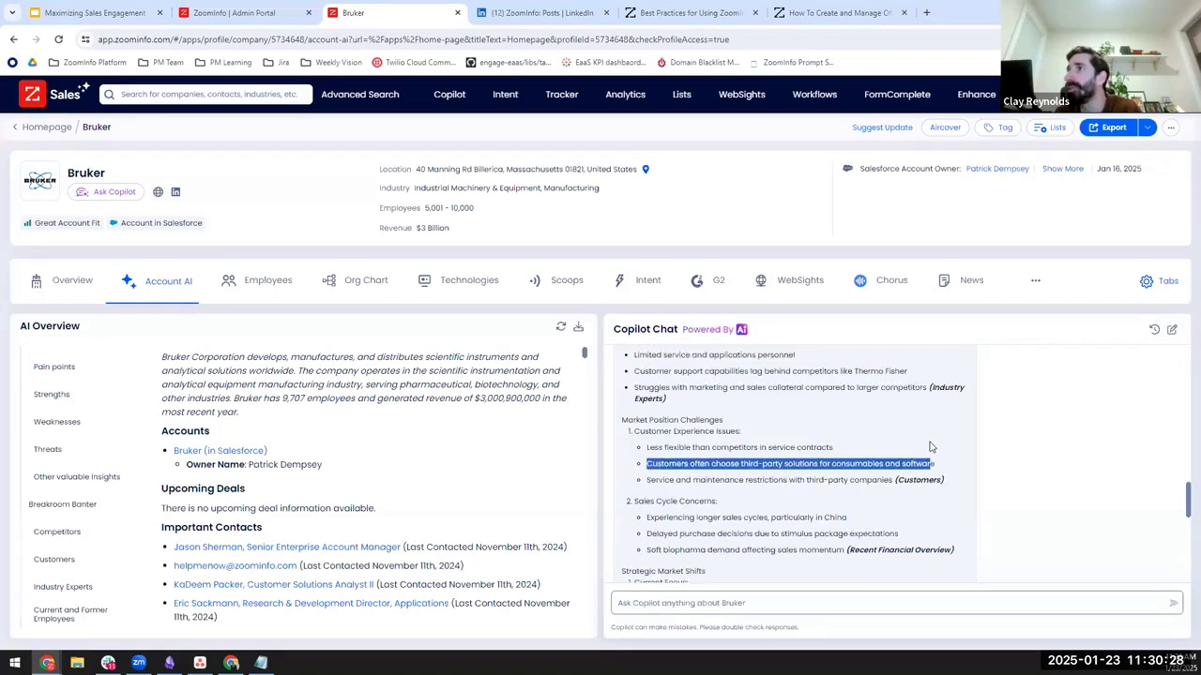
left_click(932, 454)
Examine the Sales & Support Infrastructure Weaknesses listed in Copilot's go-to-market answer
scroll(931, 454, "up", 1)
left_click_drag(920, 449, 807, 405)
left_click(642, 403)
triple_click(712, 415)
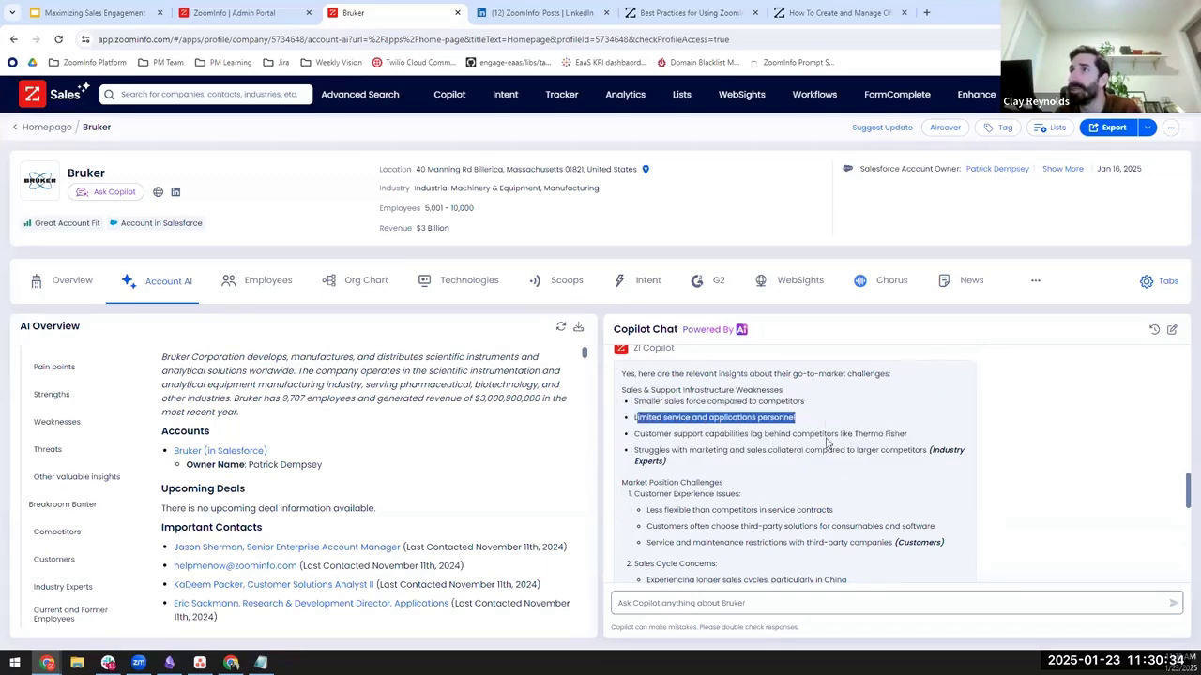
left_click(827, 480)
left_click_drag(635, 450, 932, 450)
left_click(935, 466)
left_click(908, 483)
triple_click(781, 403)
left_click_drag(781, 403, 810, 419)
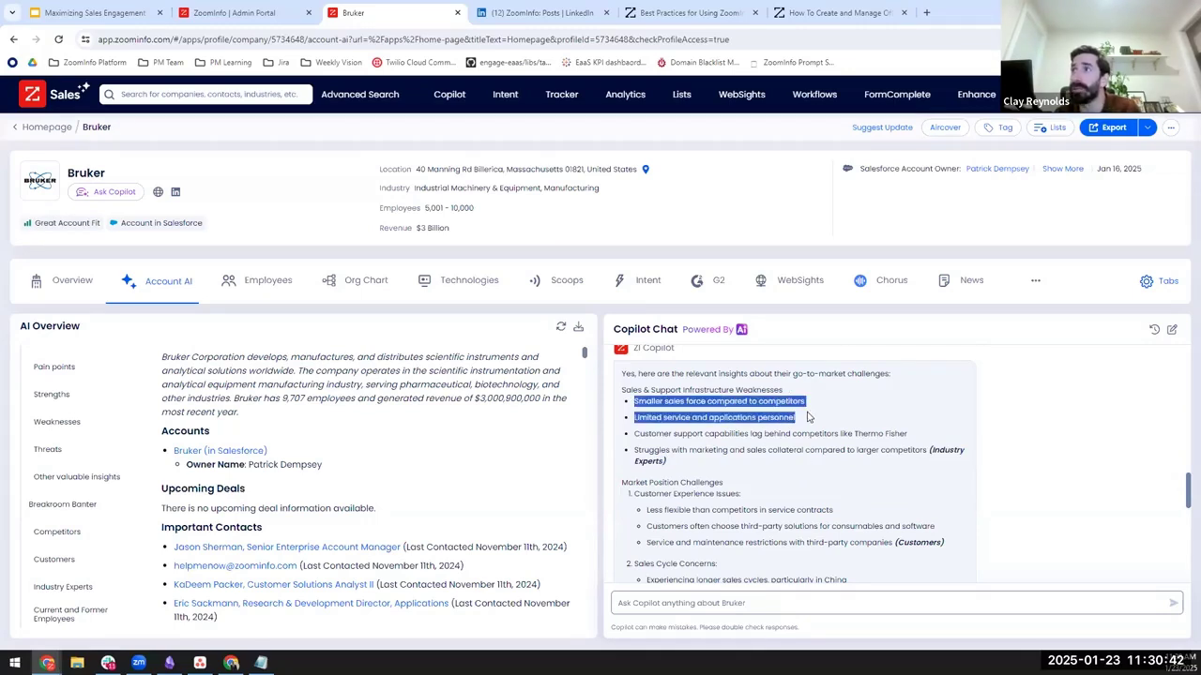
left_click(809, 472)
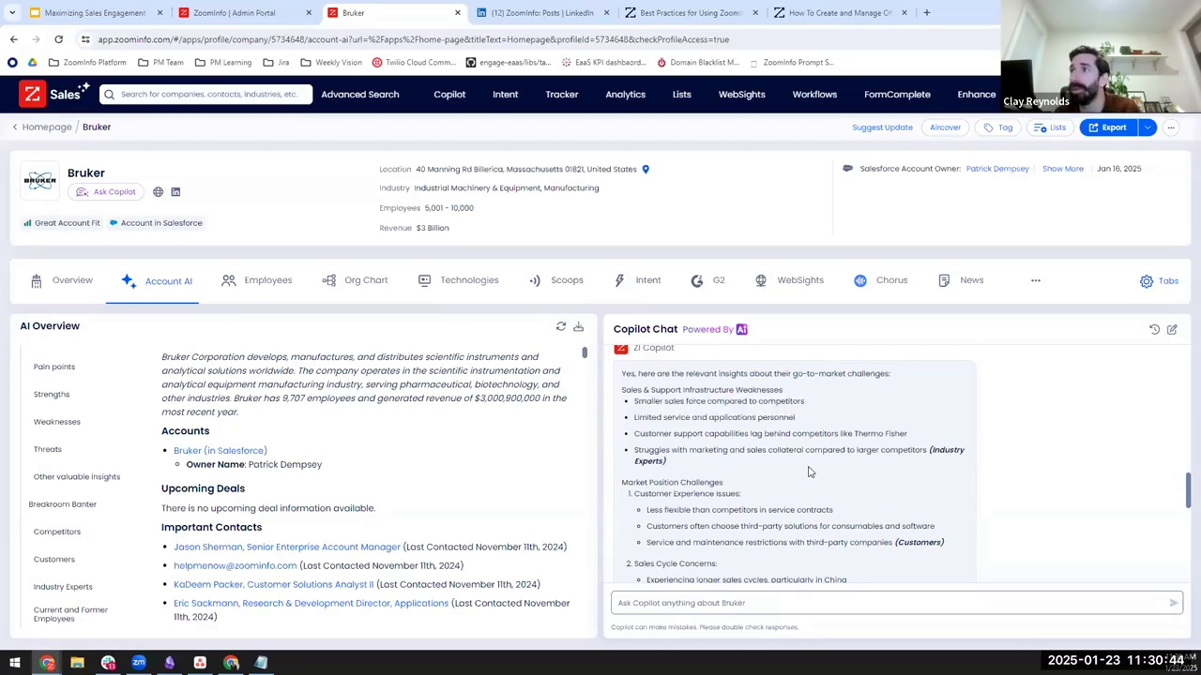
Read the answer's market position challenges and sales cycle concerns, and skim the remaining sections to its conclusion
scroll(809, 471, "down", 1)
left_click_drag(630, 424, 898, 479)
left_click_drag(646, 447, 850, 453)
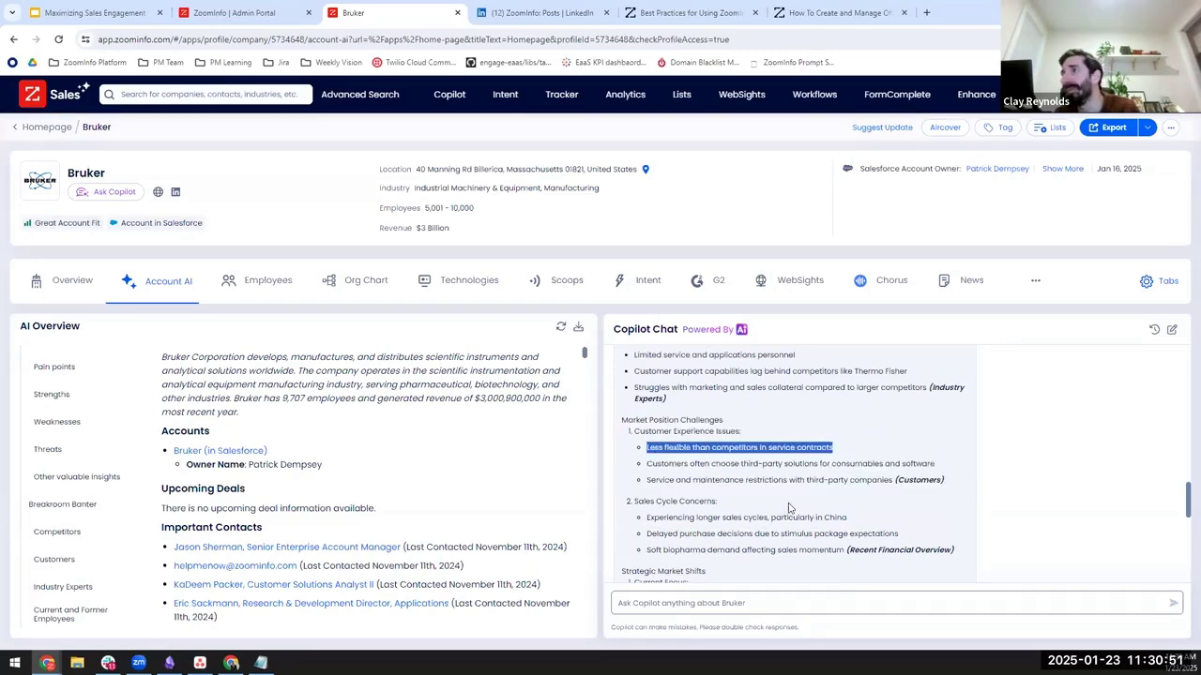
left_click_drag(643, 480, 962, 497)
scroll(737, 467, "down", 1)
left_click_drag(646, 454, 853, 459)
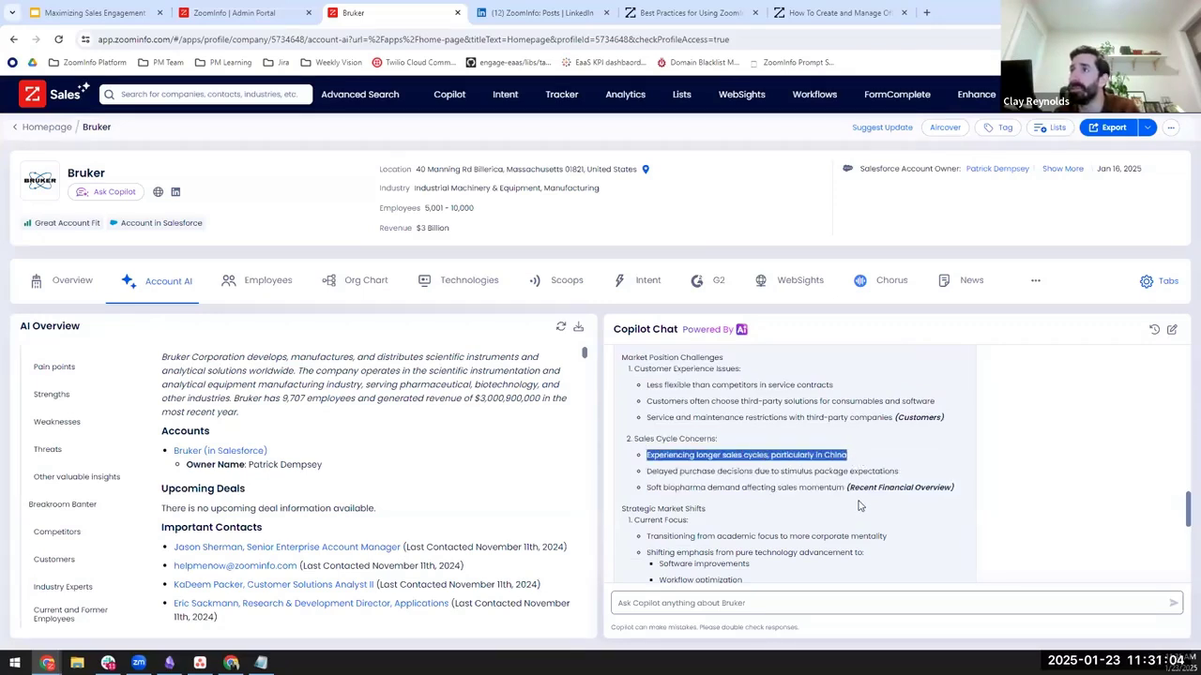
scroll(813, 482, "down", 5)
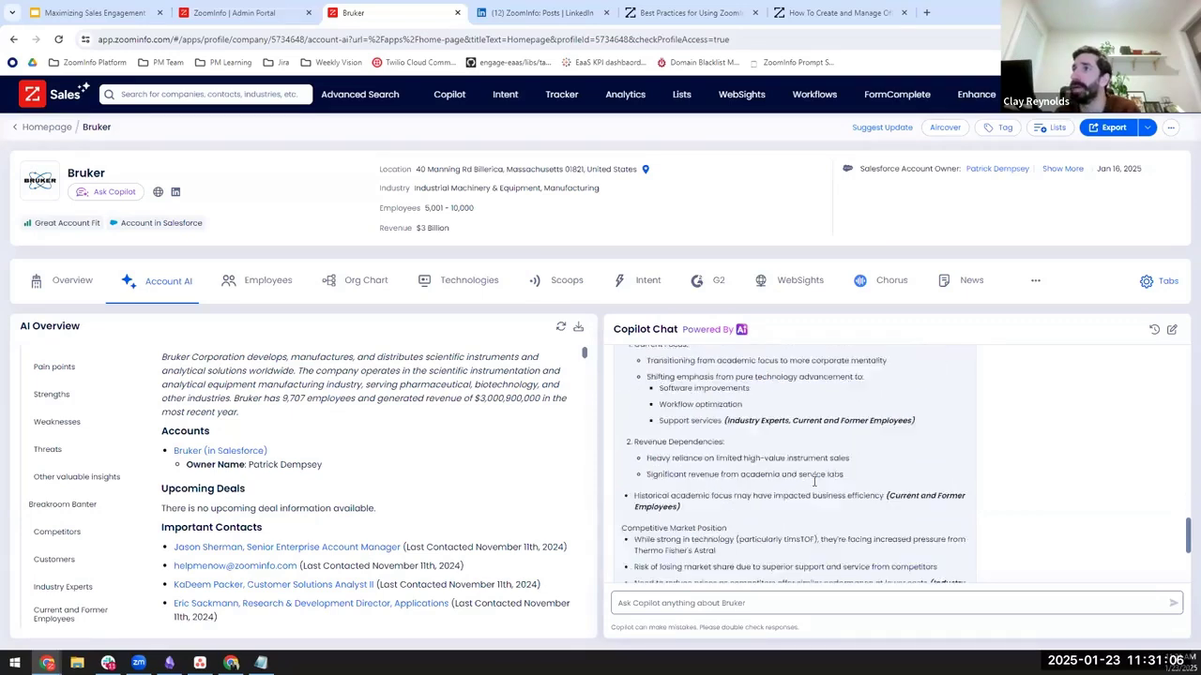
scroll(743, 469, "up", 2)
scroll(750, 474, "down", 3)
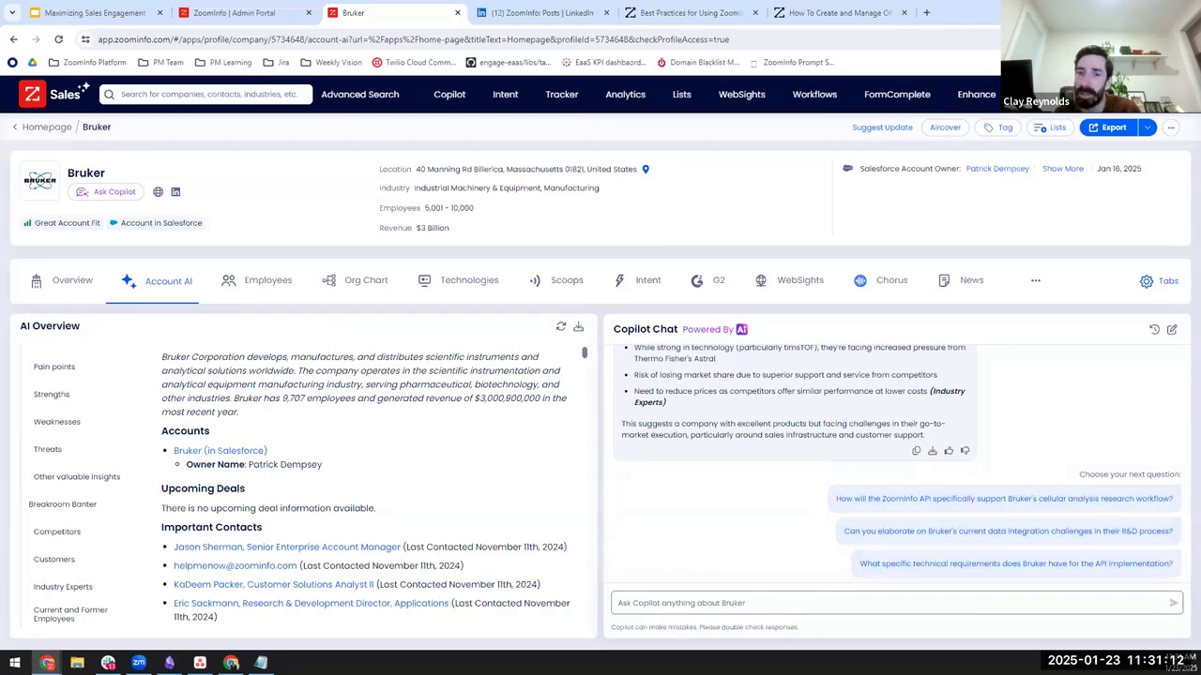
Ask Copilot Chat "Are there any open ended questions to ask to get to those pain points as discussions?"
left_click(688, 602)
type("Are there any open ended questions to ask to get to those pain points as discussions?")
key("Return")
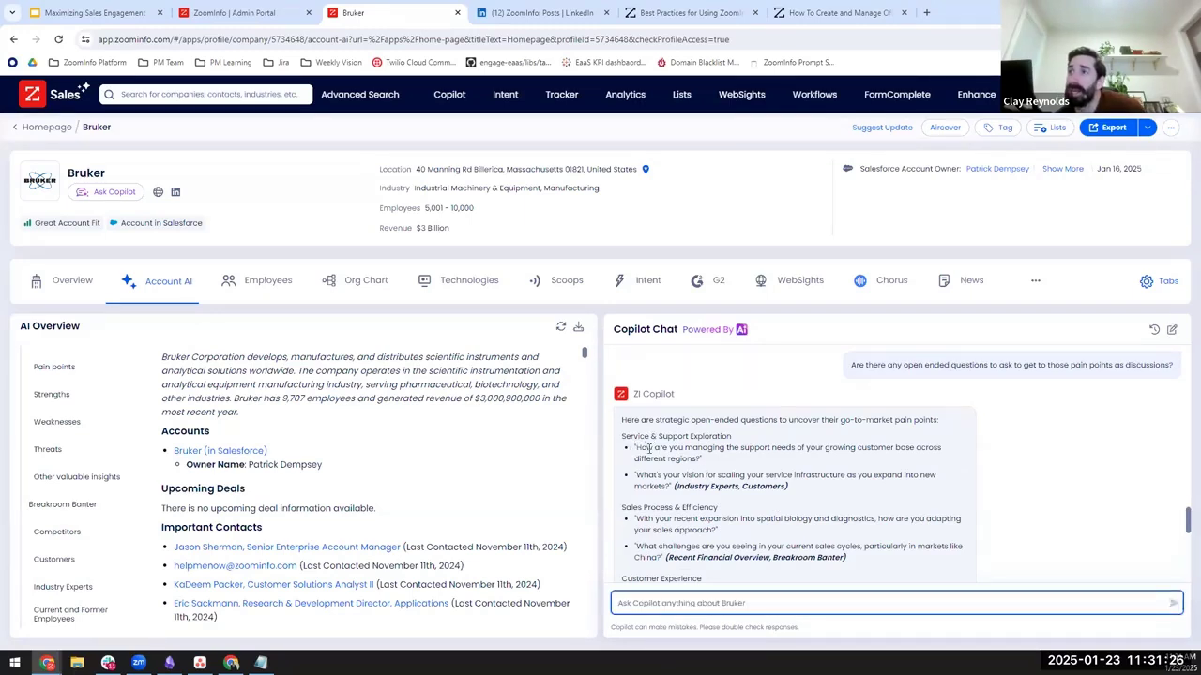
Read Copilot's suggested open-ended questions, from Service & Support Exploration through Competitive Position
left_click_drag(650, 454, 683, 488)
left_click(675, 486)
left_click(683, 514)
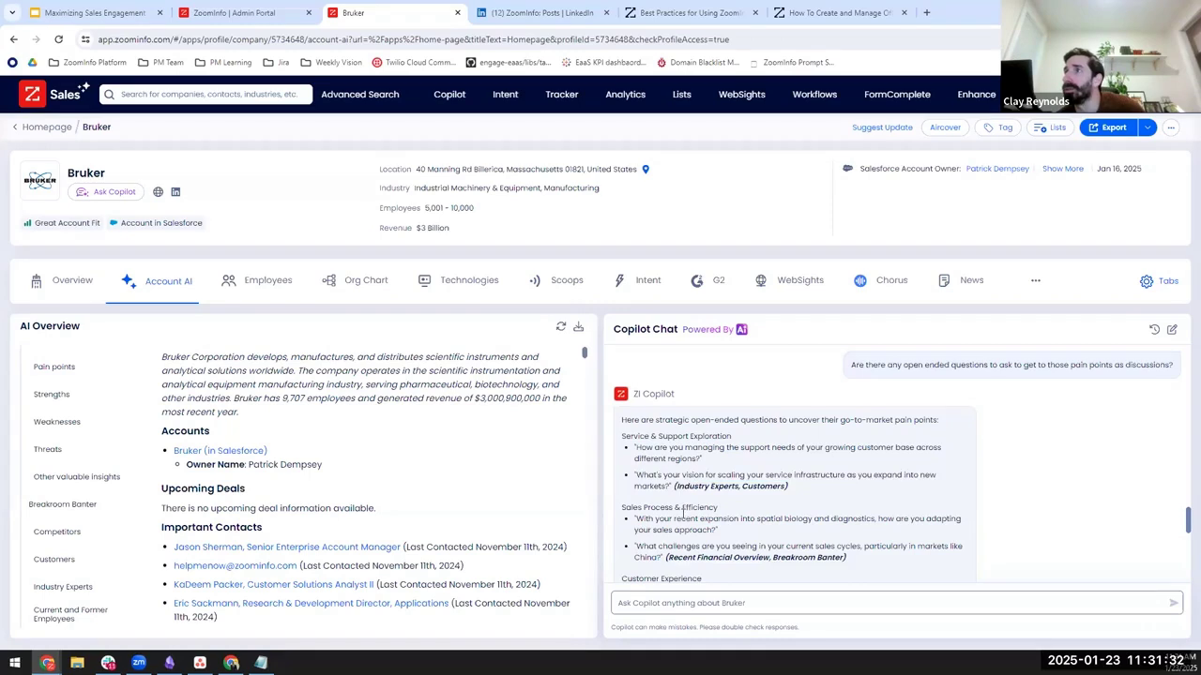
left_click_drag(758, 461, 638, 446)
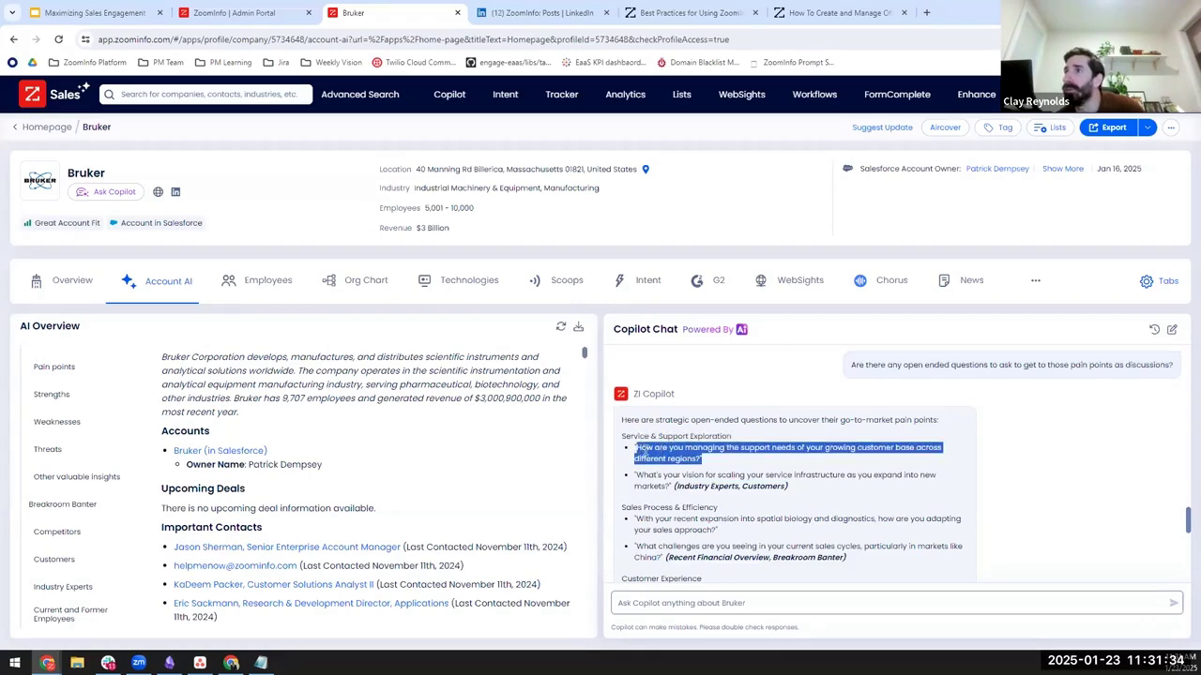
scroll(647, 455, "down", 1)
scroll(650, 463, "down", 3)
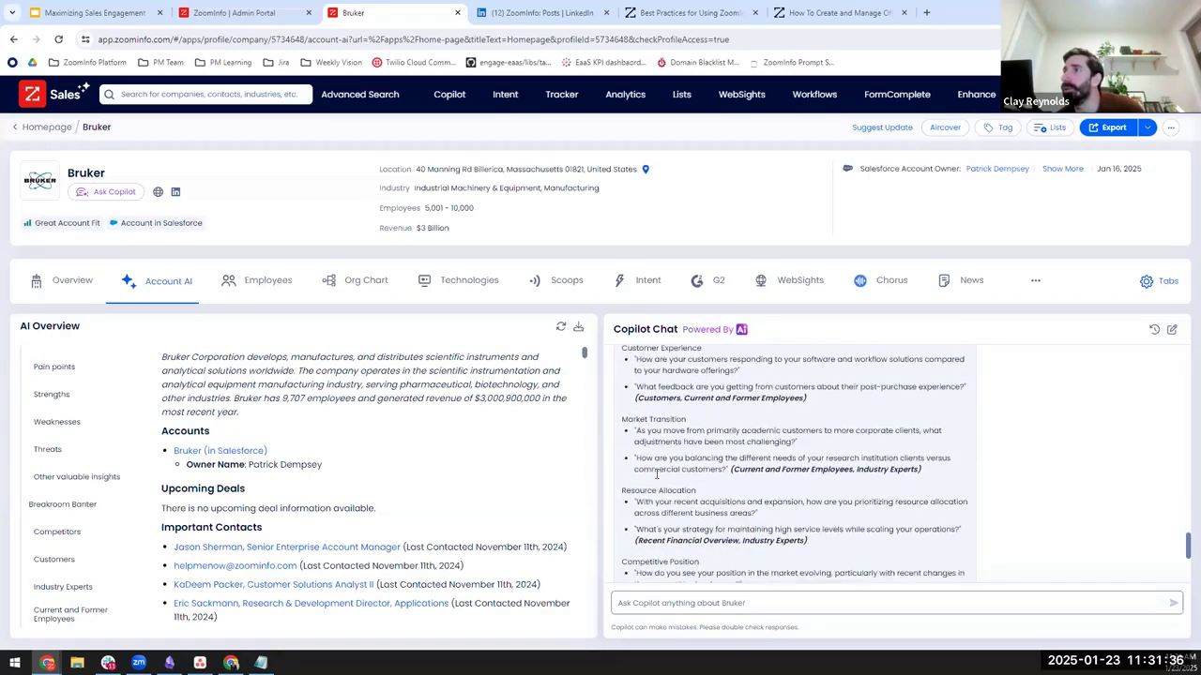
scroll(664, 481, "down", 2)
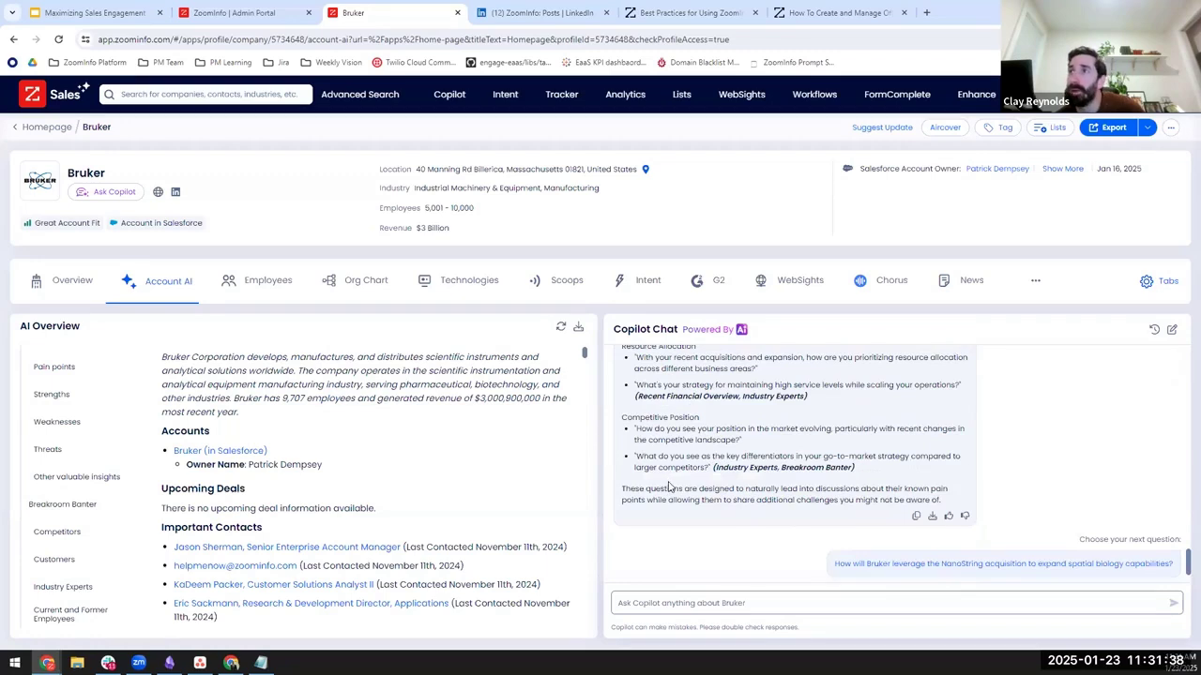
triple_click(744, 440)
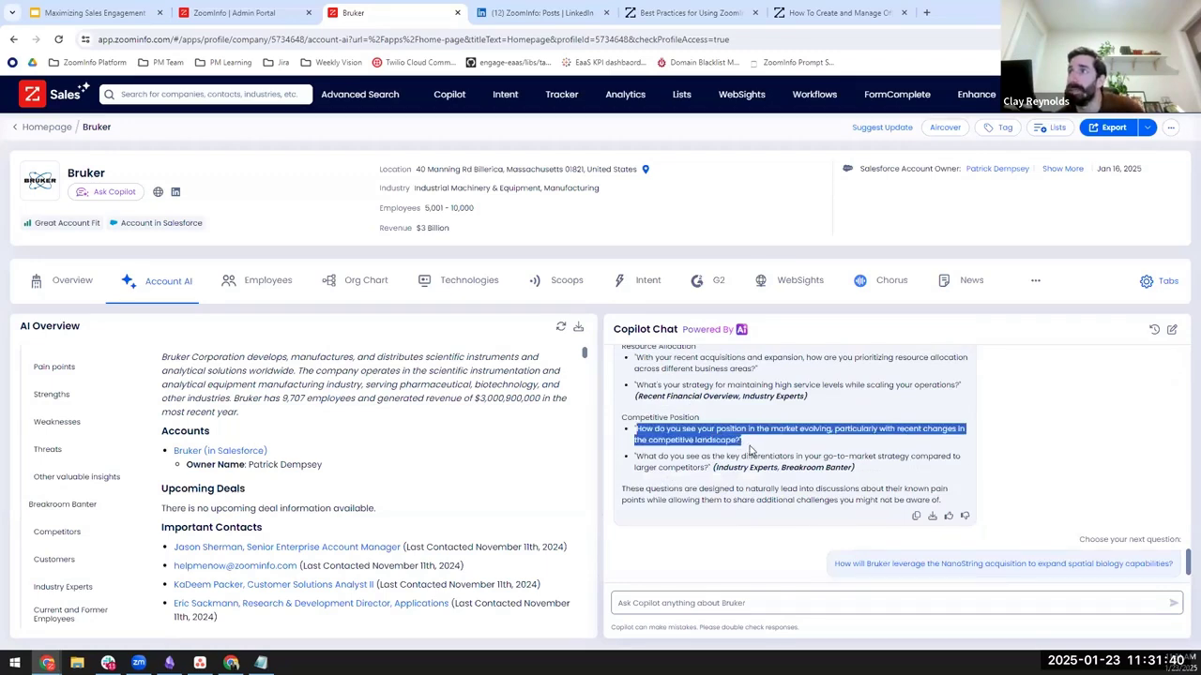
left_click(748, 450)
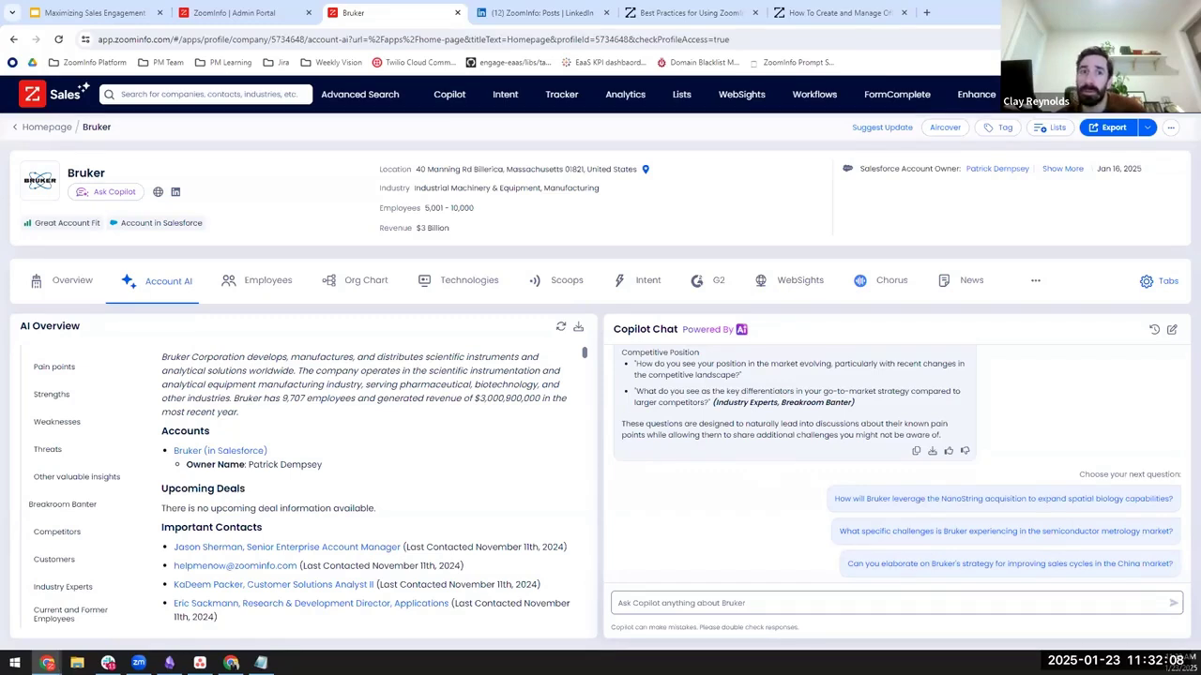
Switch to ZoomInfo's LinkedIn posts page and open the ZoomInfo Chrome Extension there
key("ctrl+Tab")
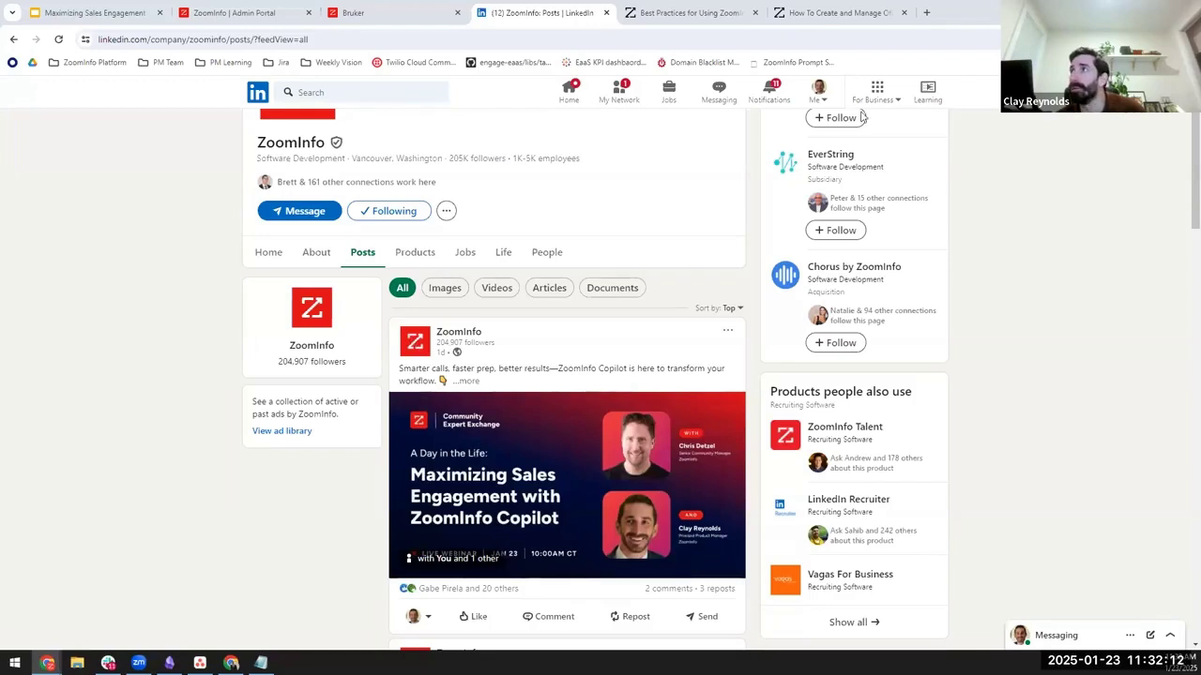
left_click(1110, 38)
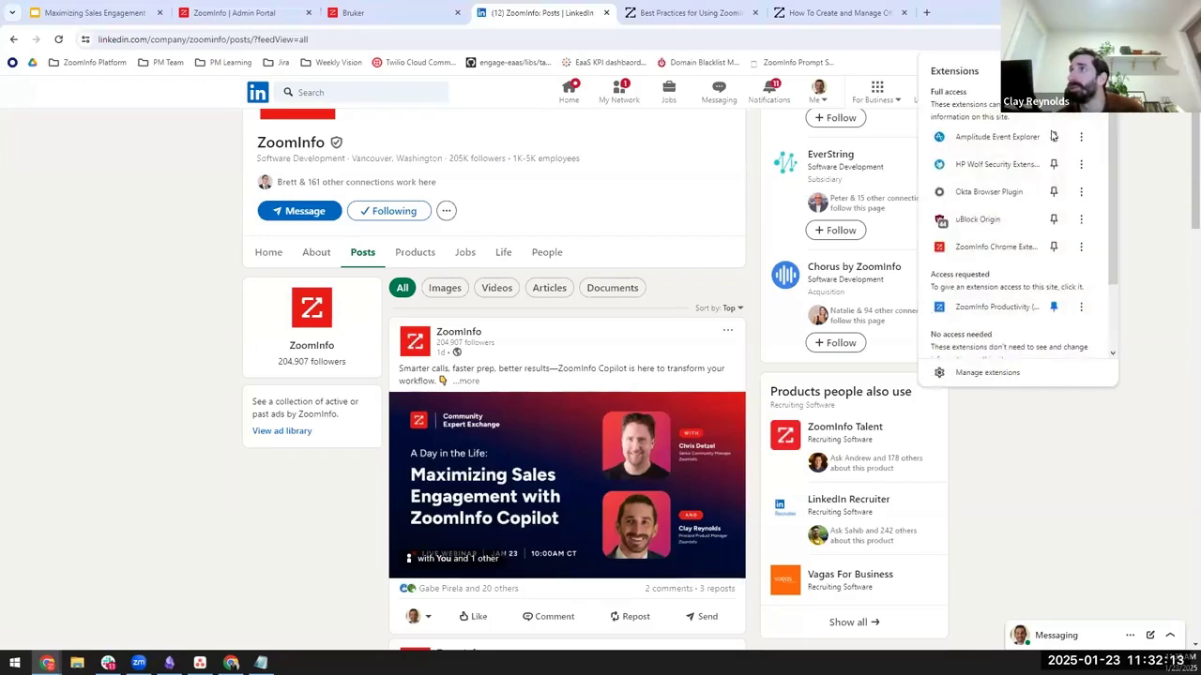
left_click(976, 243)
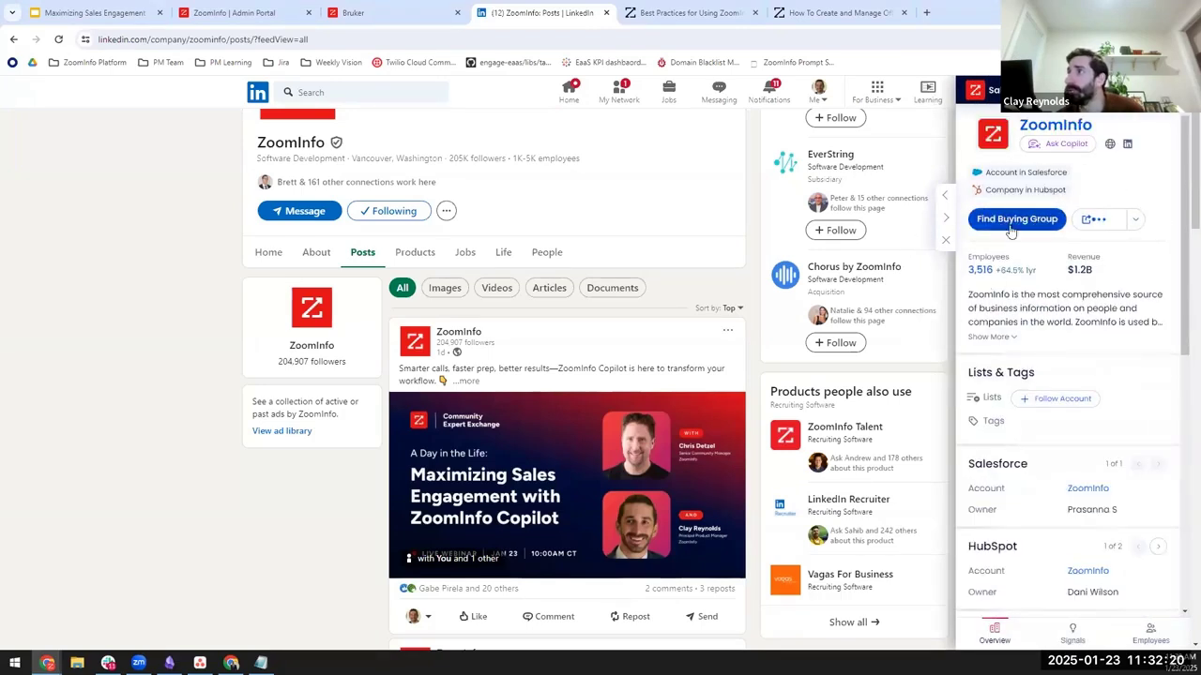
View the extension's signals and technologies for ZoomInfo, and return to the company overview
left_click(1074, 636)
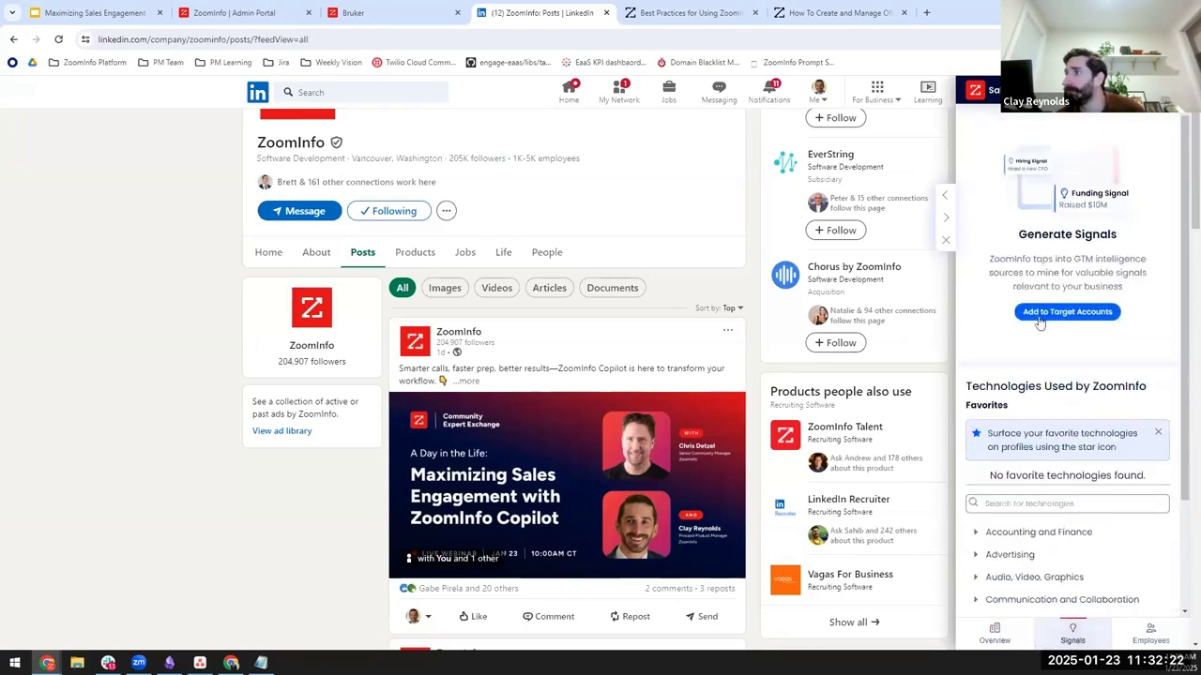
scroll(1045, 474, "down", 2)
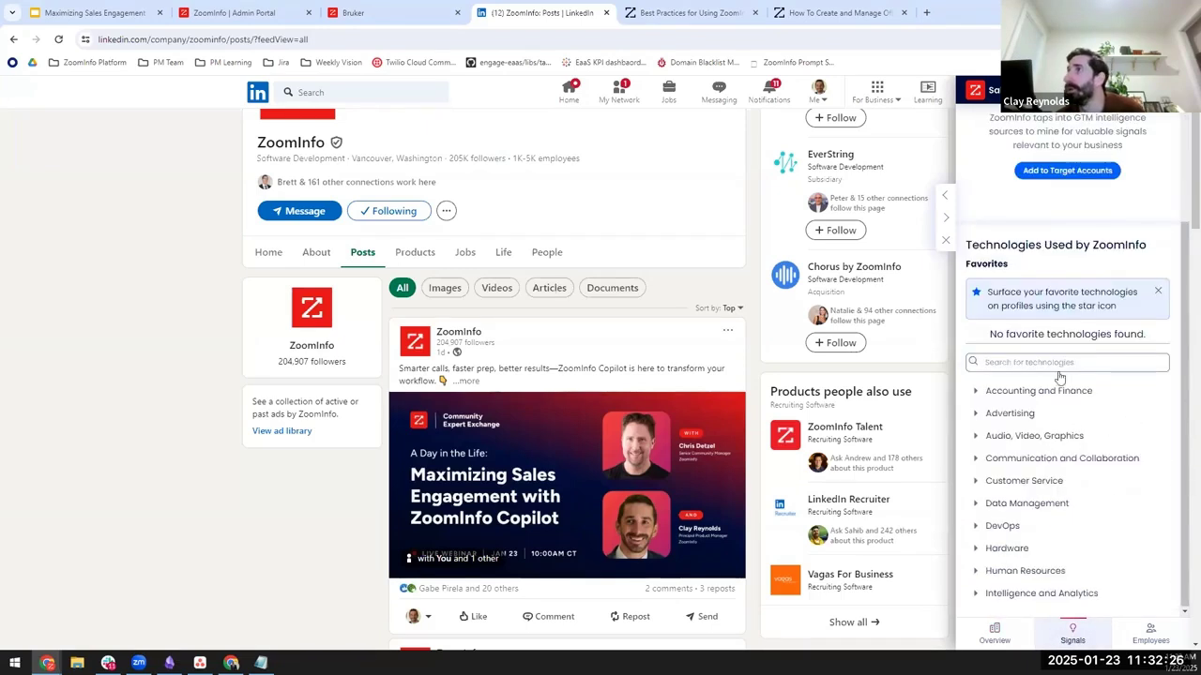
left_click(995, 637)
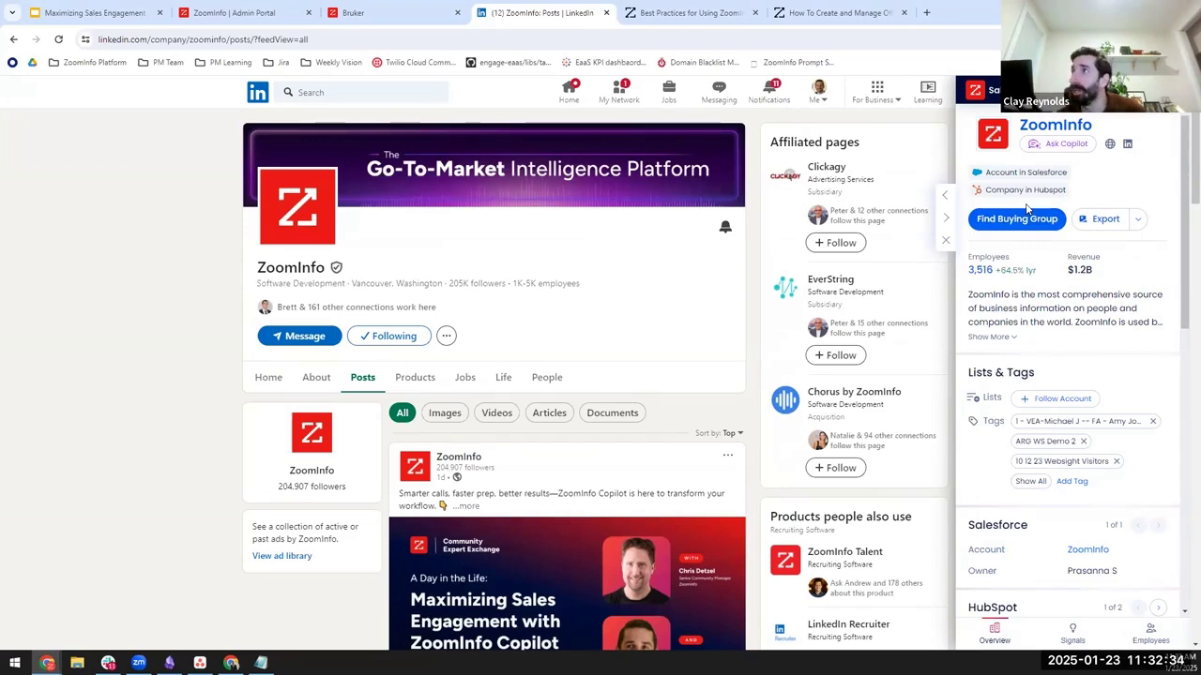
Open Copilot Chat for ZoomInfo in the extension and look through its pre-call briefing
left_click(1051, 151)
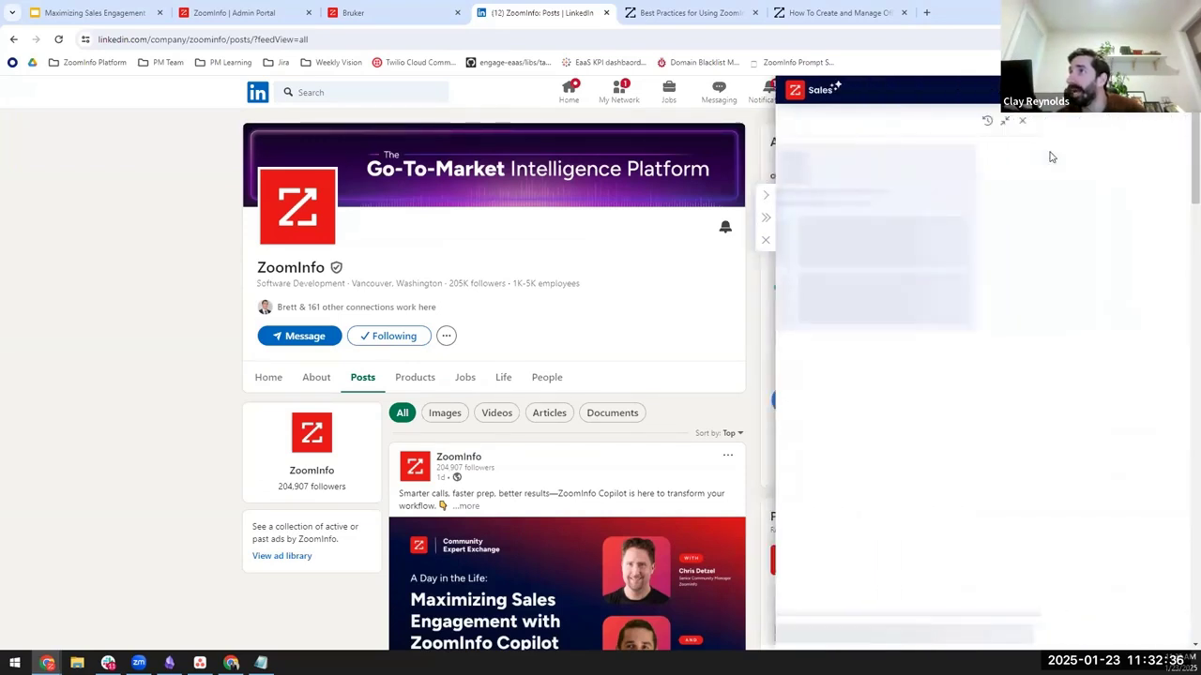
scroll(867, 324, "down", 1)
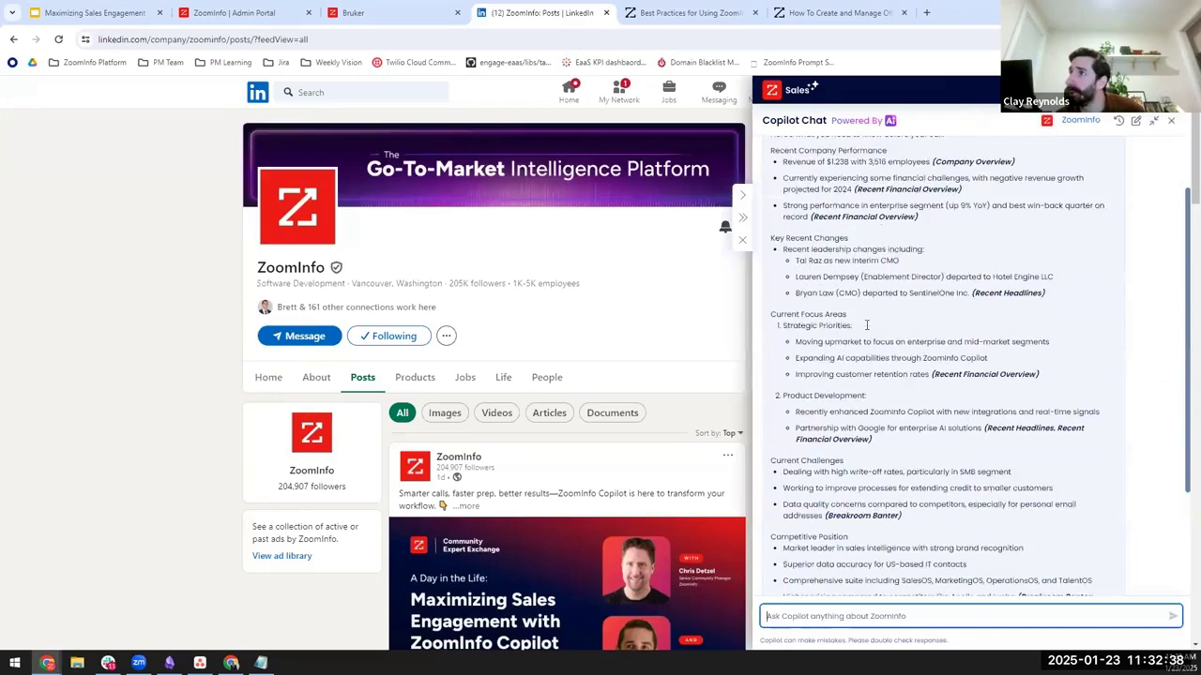
scroll(957, 568, "down", 5)
scroll(930, 560, "up", 5)
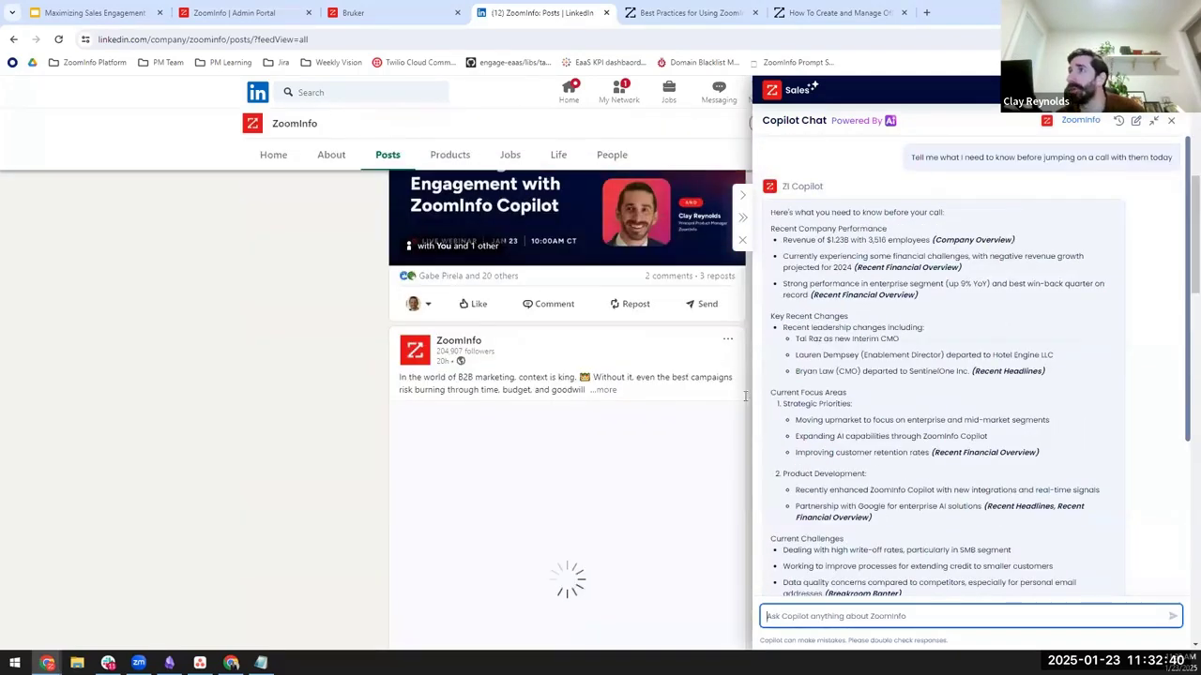
scroll(745, 396, "up", 4)
scroll(908, 457, "down", 5)
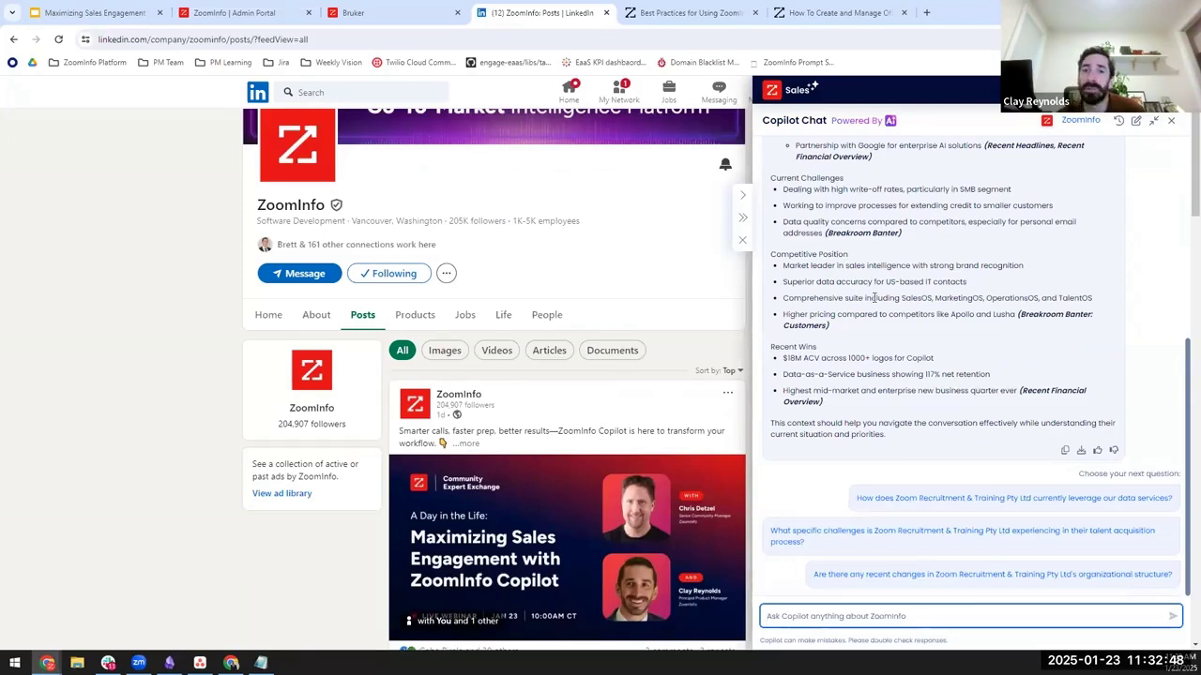
left_click_drag(924, 434, 915, 419)
scroll(917, 422, "up", 2)
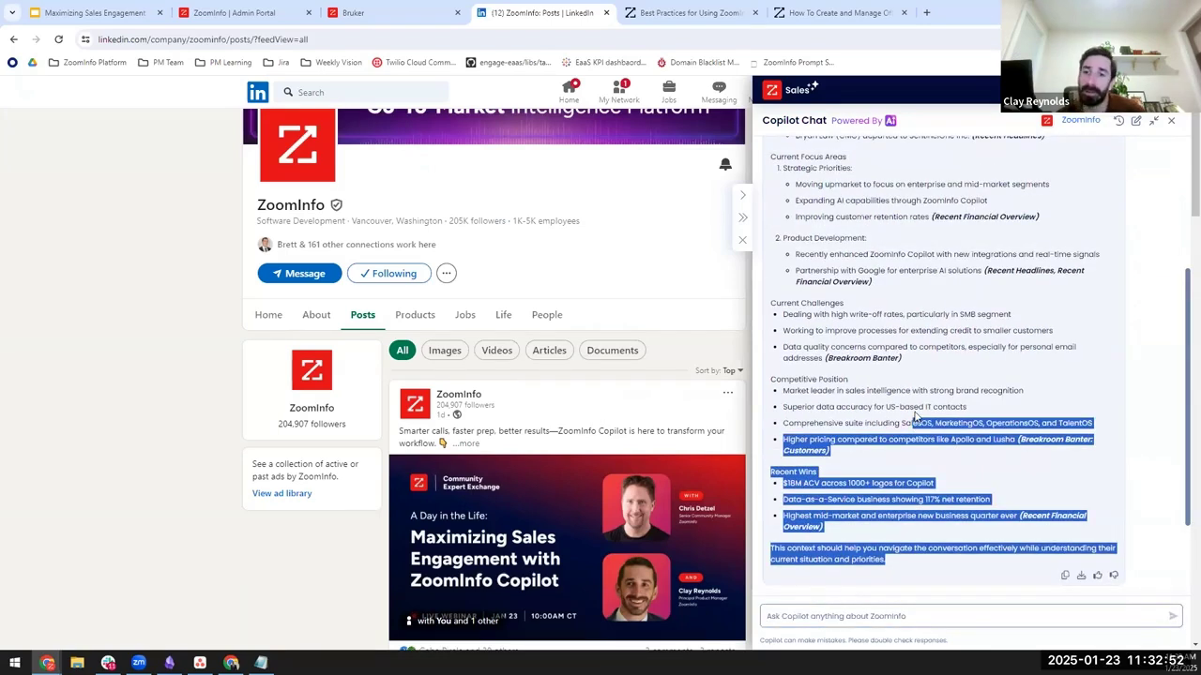
scroll(896, 394, "up", 4)
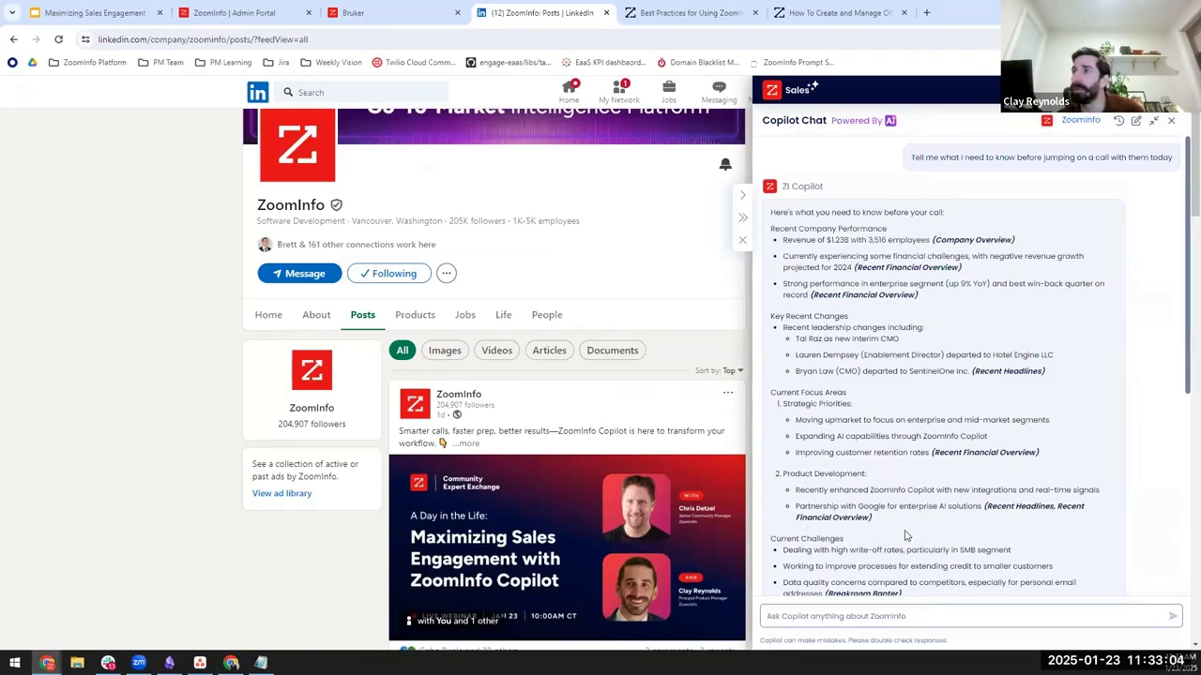
left_click(376, 13)
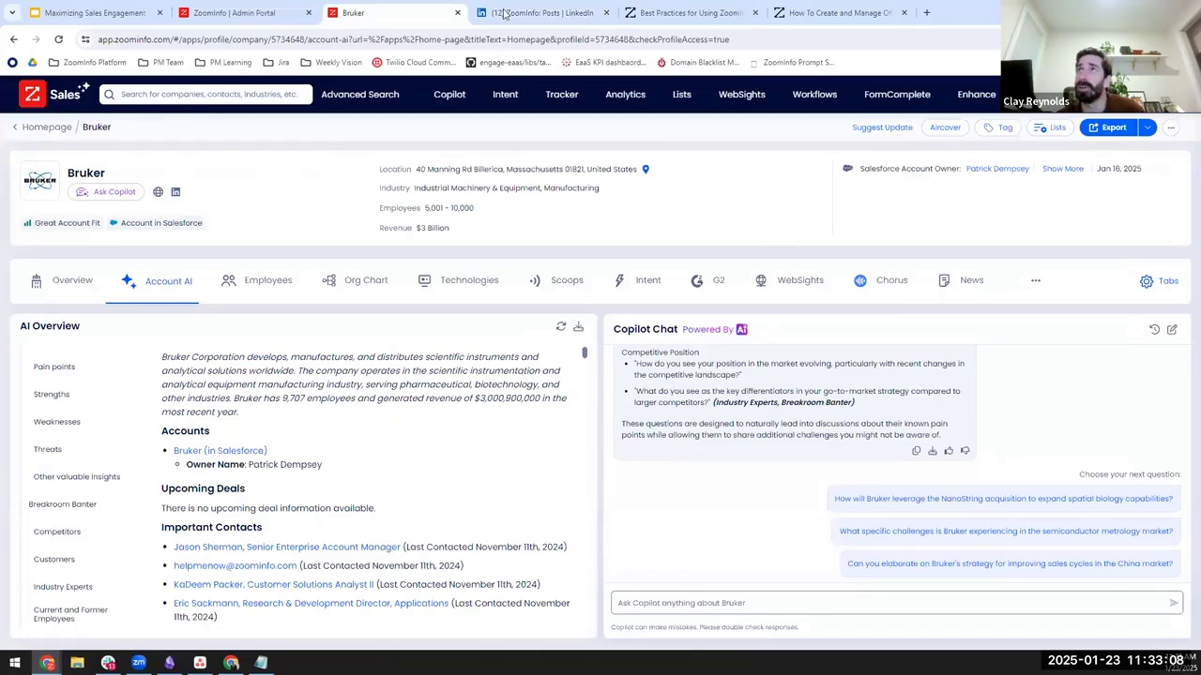
left_click(540, 13)
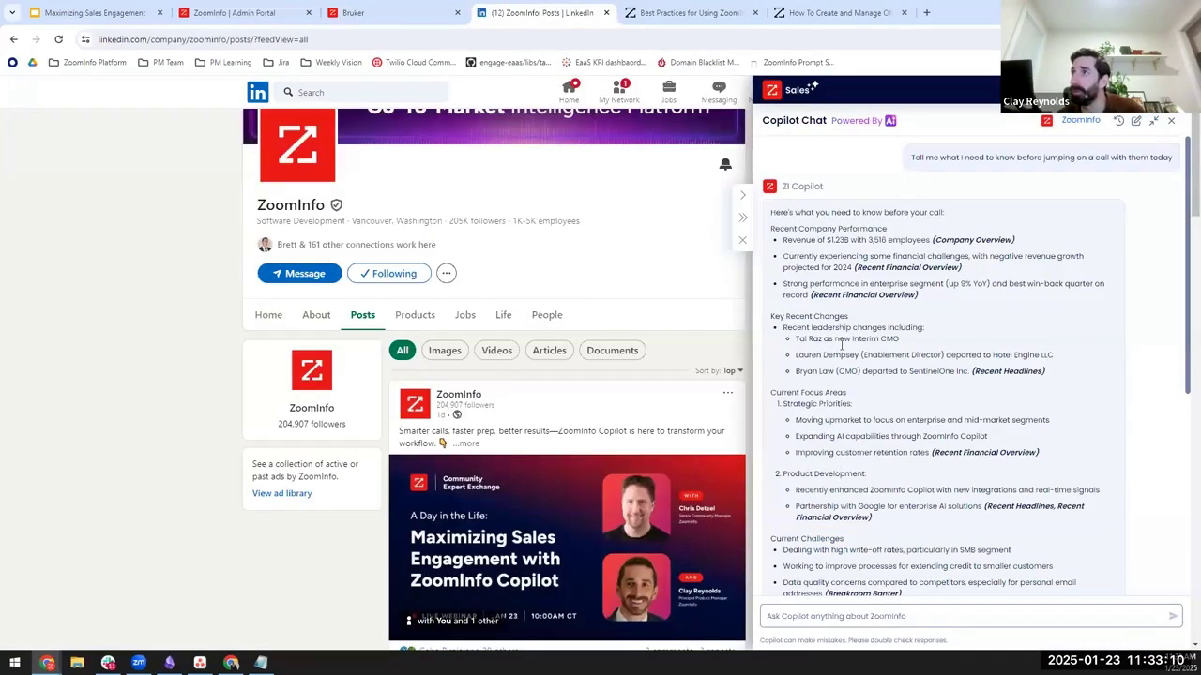
left_click(1171, 120)
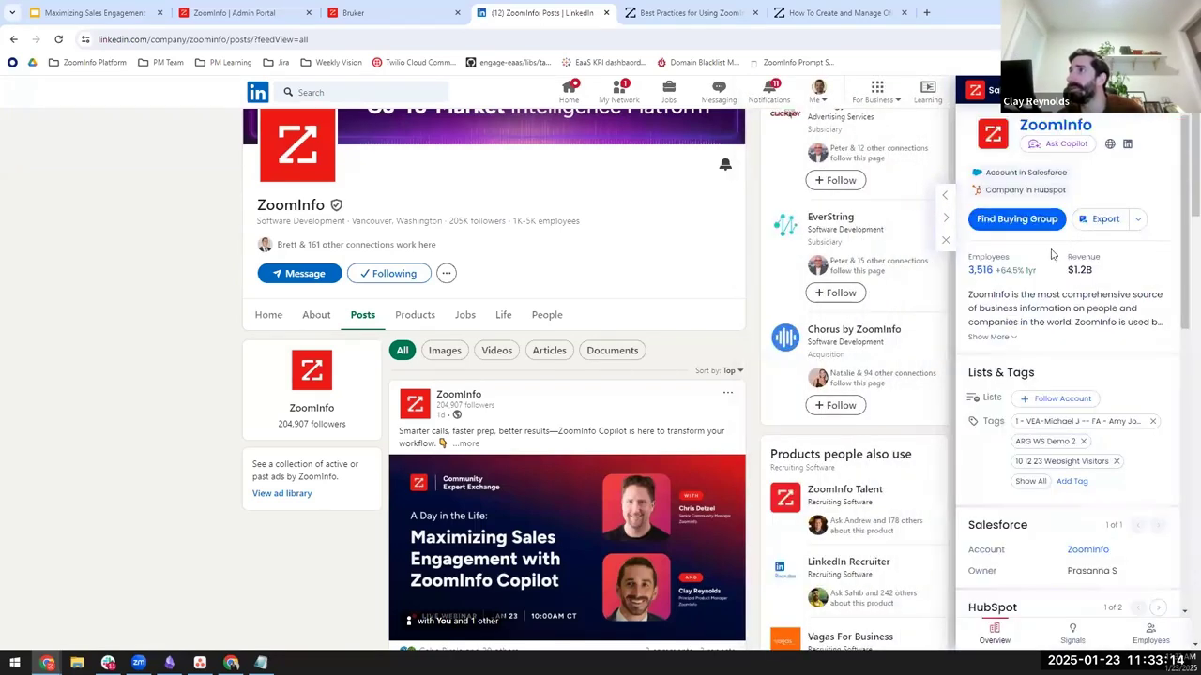